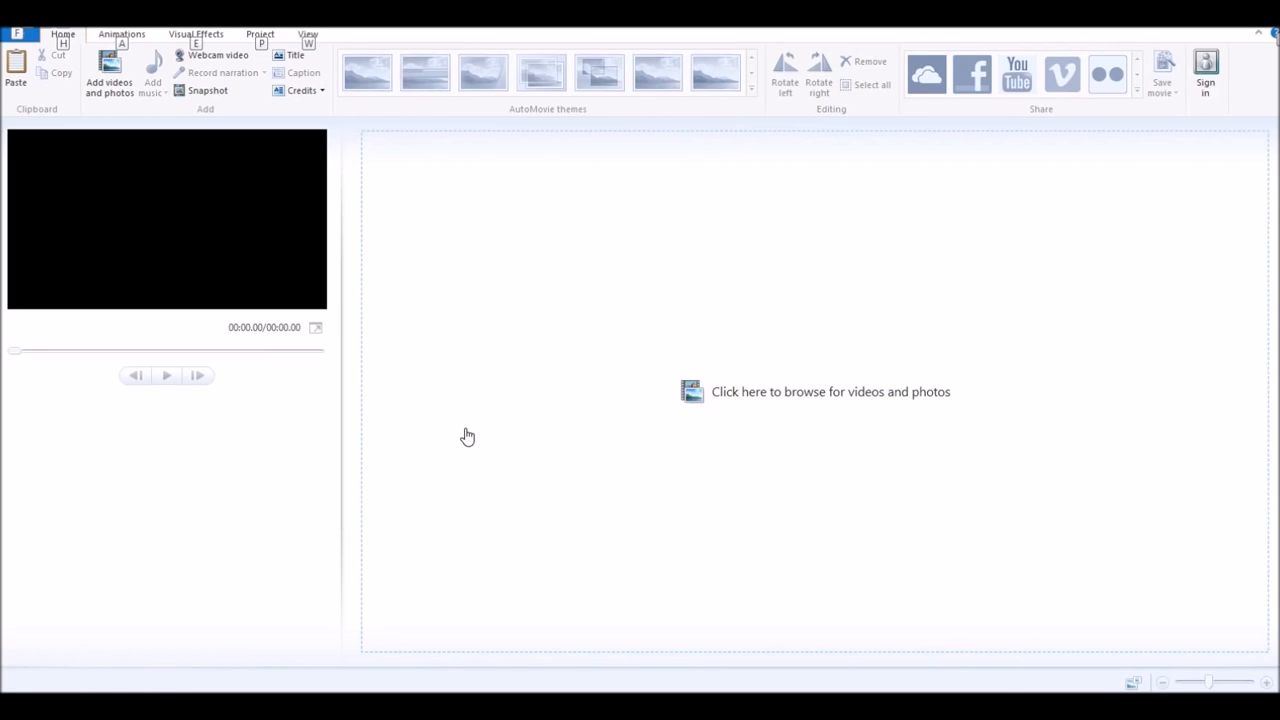
# - Add the intro video to the storyboard as the first clip
pyautogui.click(112, 576)
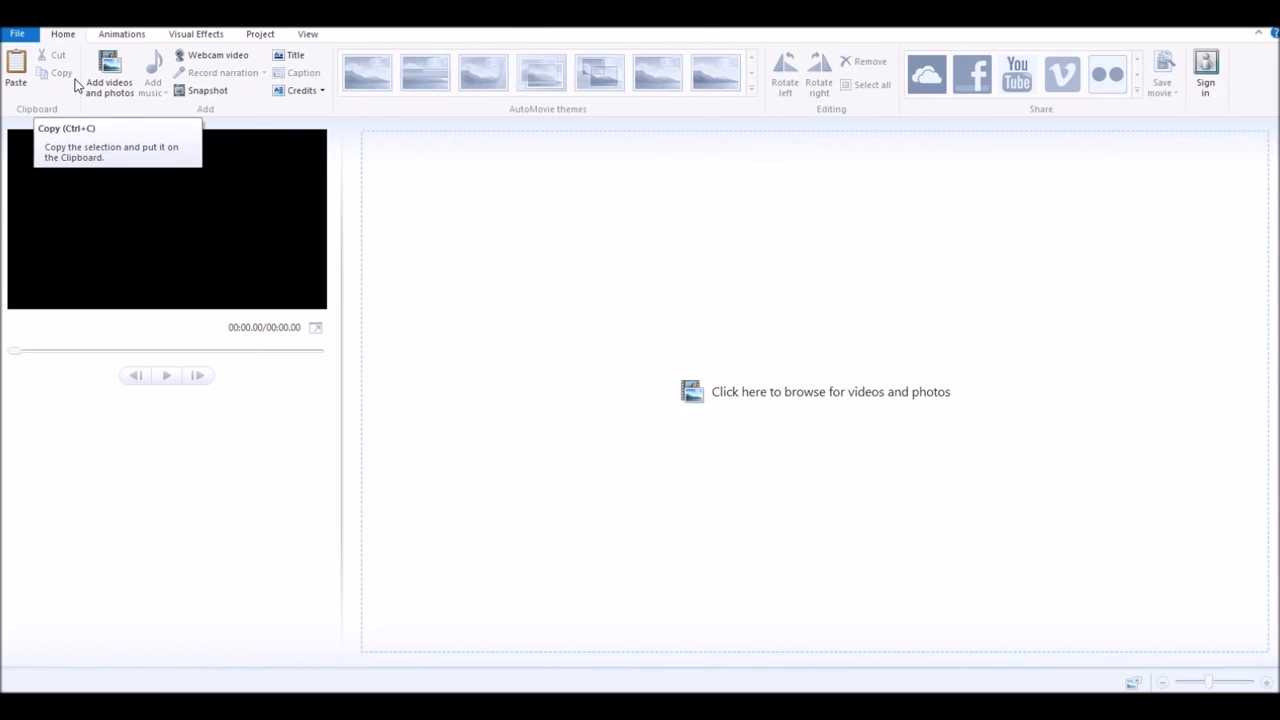
pyautogui.click(128, 91)
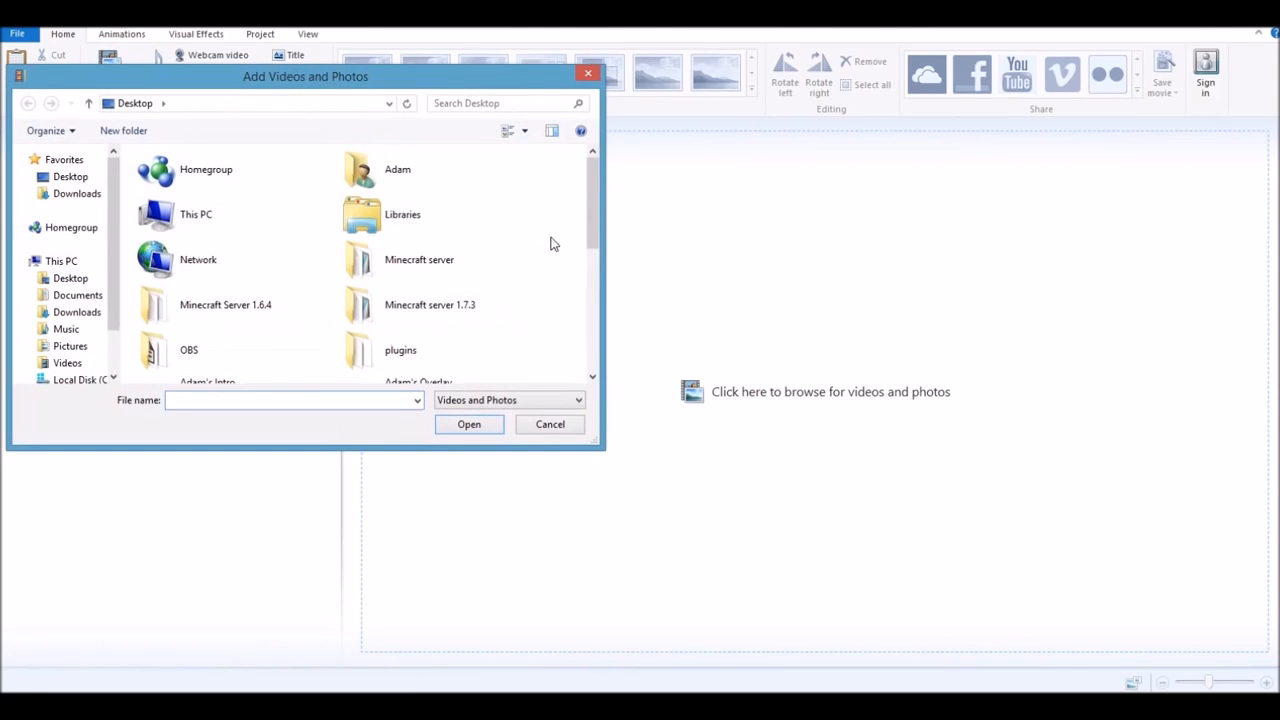
pyautogui.moveTo(599, 231); pyautogui.dragTo(587, 340)
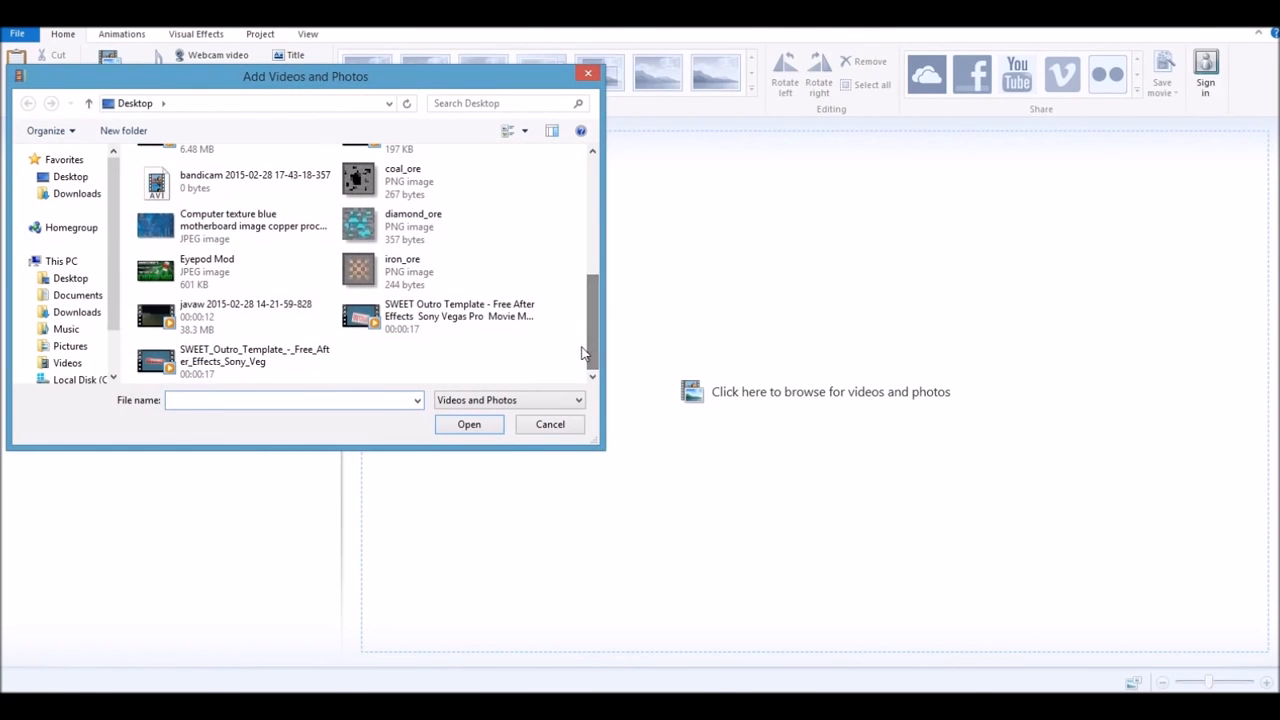
pyautogui.moveTo(597, 335); pyautogui.dragTo(588, 288)
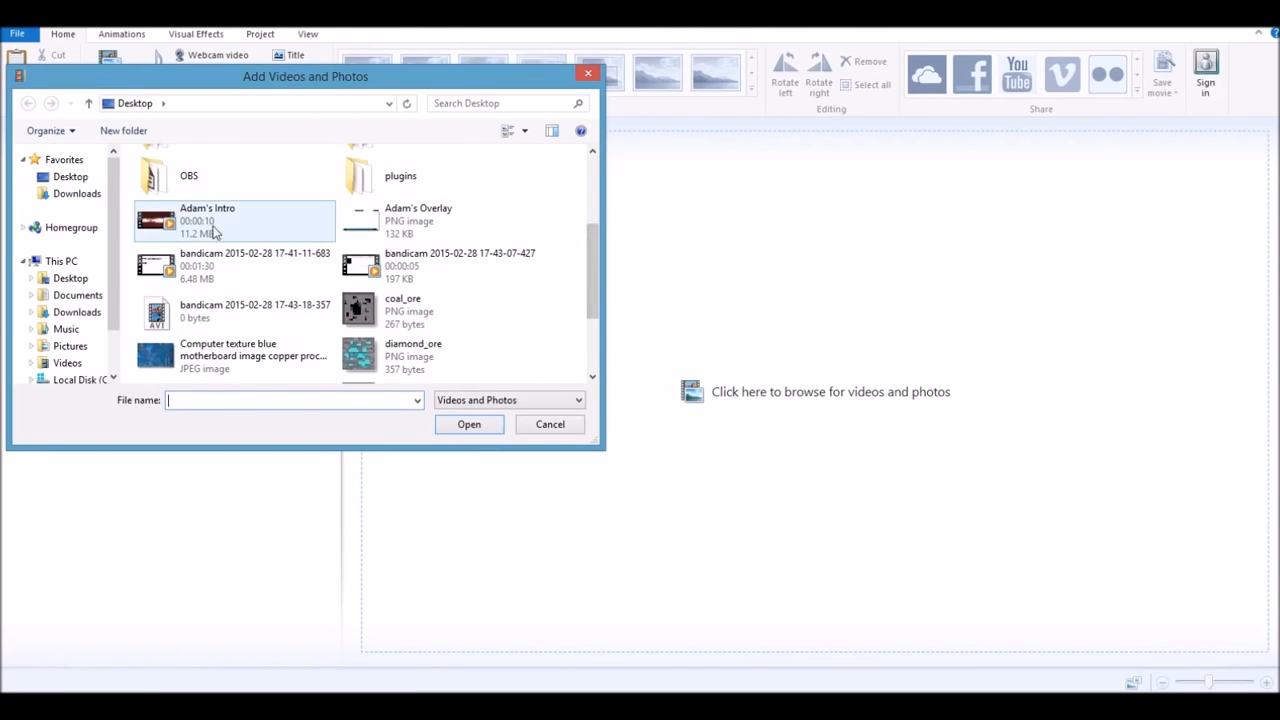
pyautogui.doubleClick(207, 212)
# - Back out of opening a different project and keep the current one
pyautogui.click(17, 33)
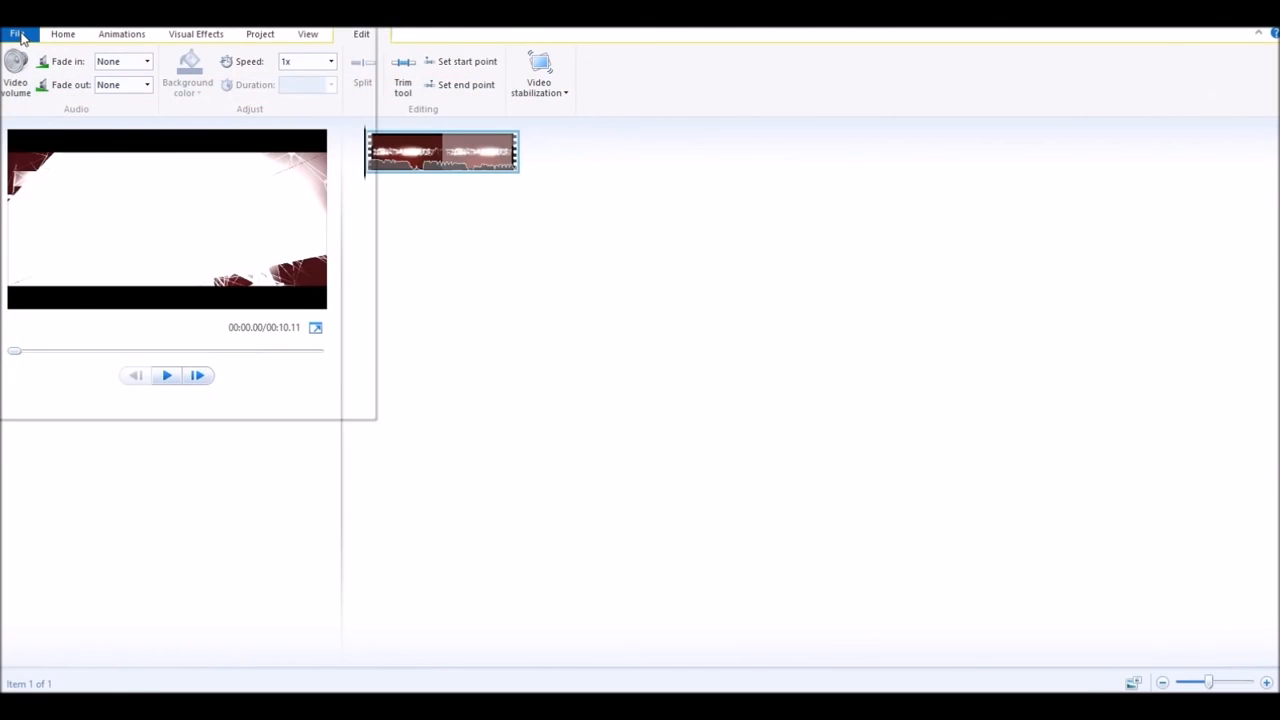
pyautogui.click(49, 100)
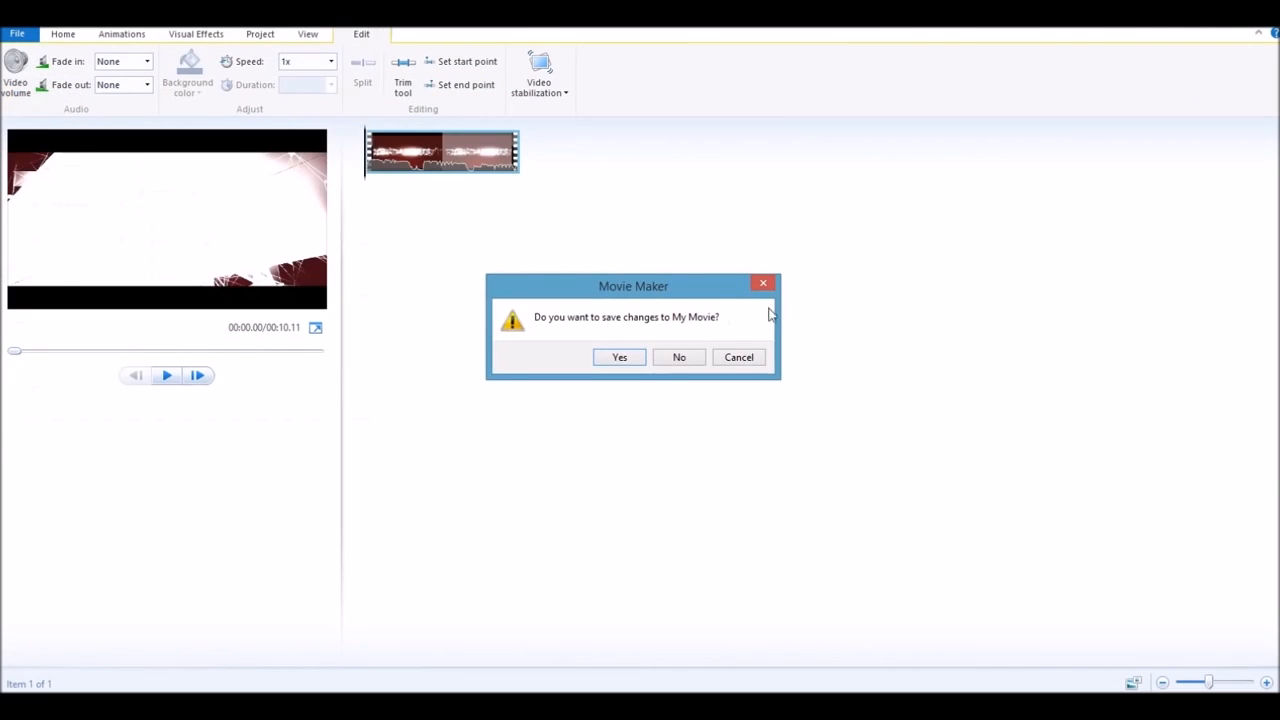
pyautogui.click(768, 287)
pyautogui.click(66, 36)
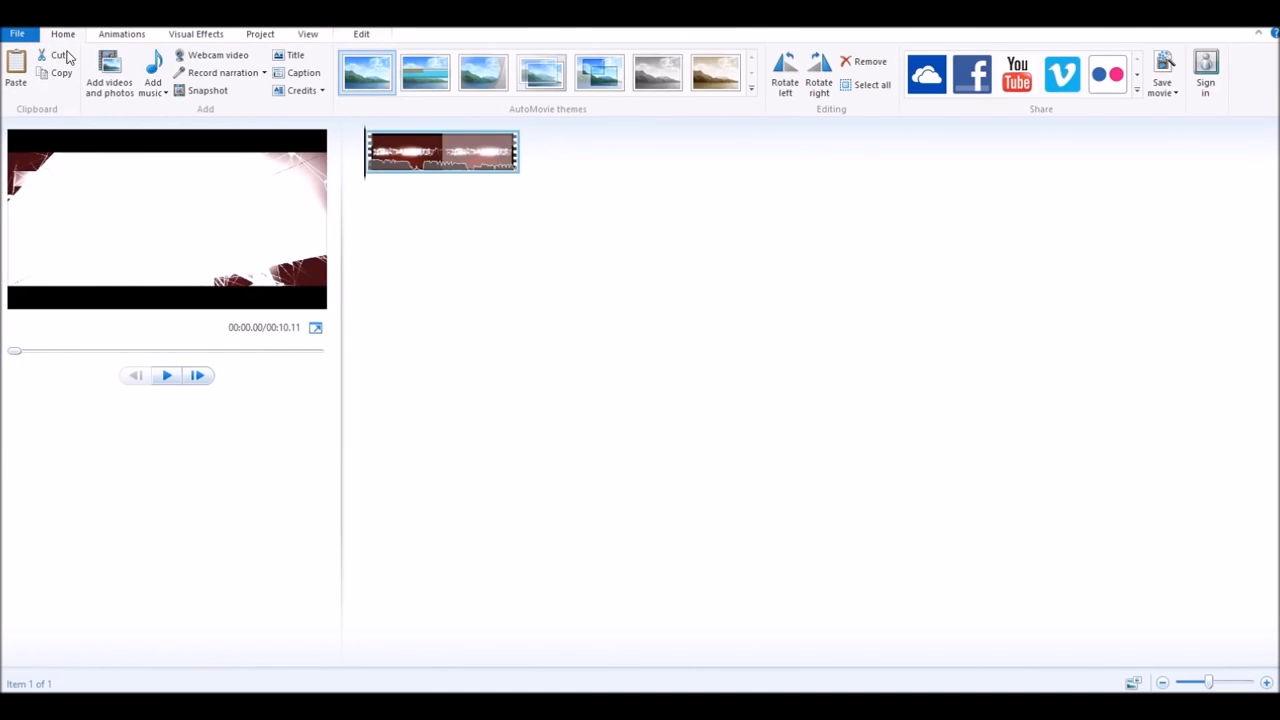
# - Add the javaw gameplay recording, then the SWEET Outro Template, after the intro
pyautogui.click(109, 75)
pyautogui.moveTo(592, 200); pyautogui.dragTo(592, 315)
pyautogui.click(200, 313)
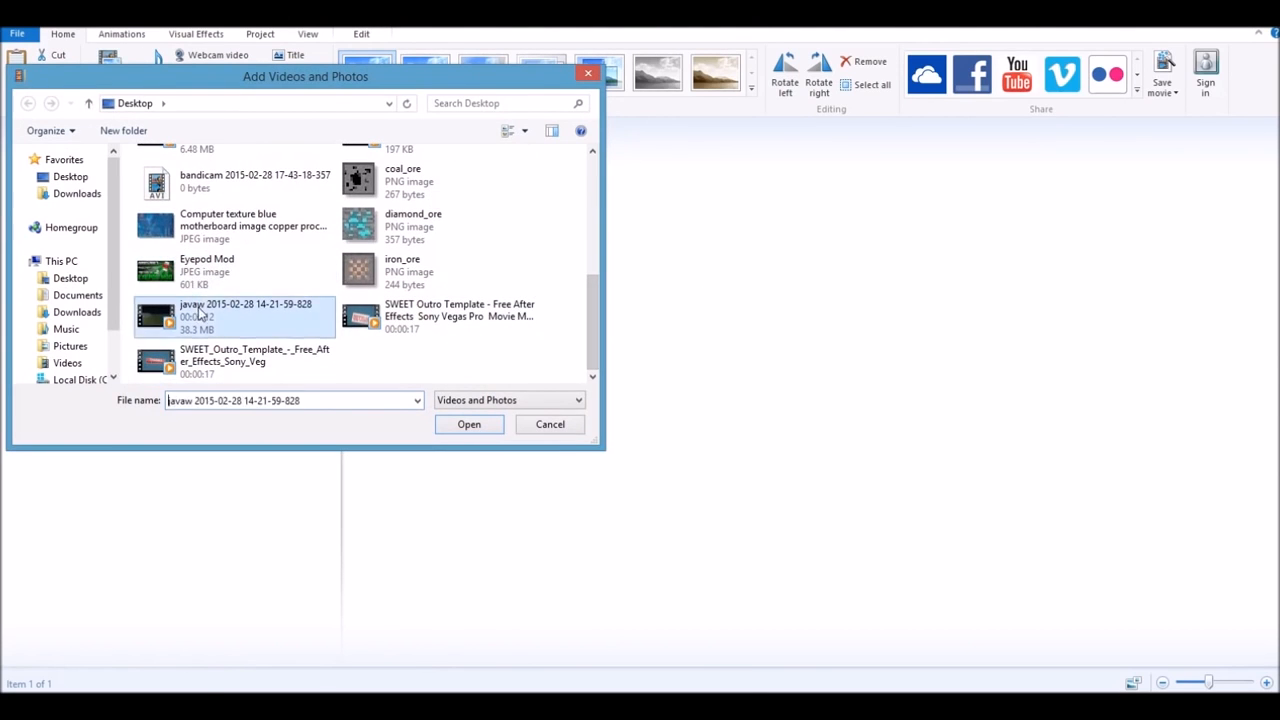
pyautogui.doubleClick(200, 313)
pyautogui.click(109, 75)
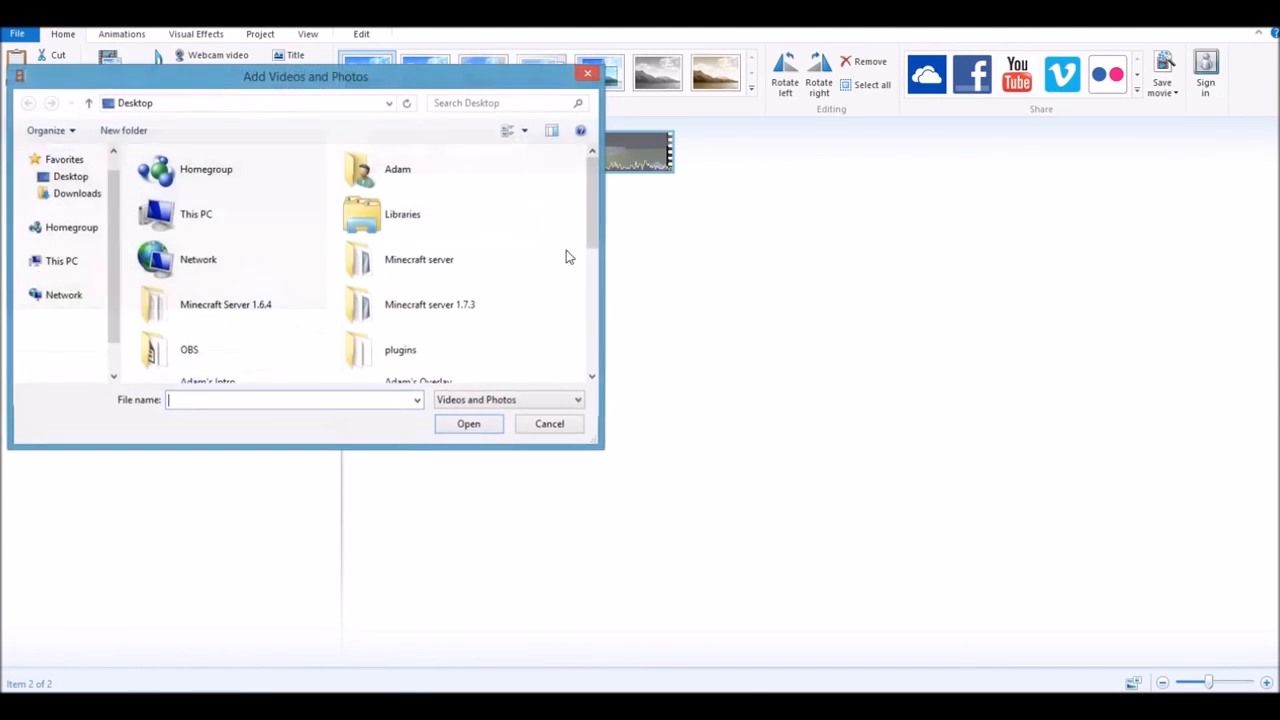
pyautogui.moveTo(589, 227); pyautogui.dragTo(589, 352)
pyautogui.doubleClick(474, 318)
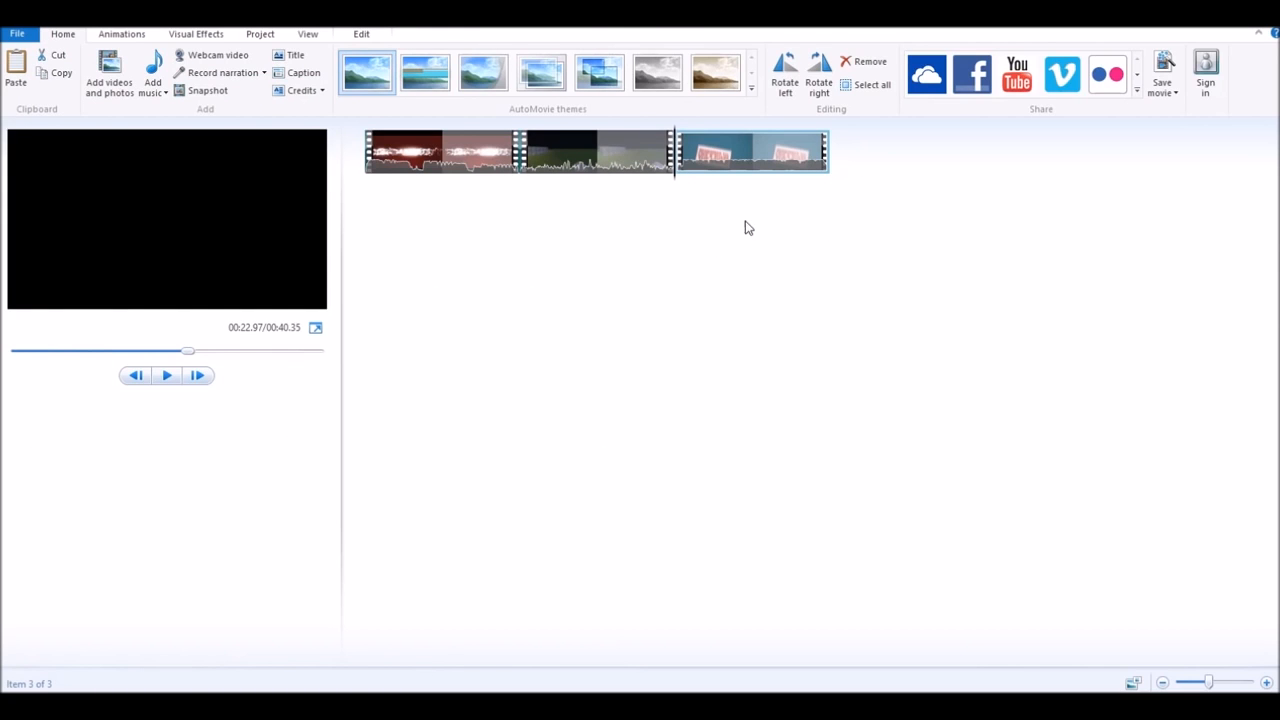
# - Drag the intro clip's video volume slider to minimum, then preview the movie from the start
pyautogui.click(418, 149)
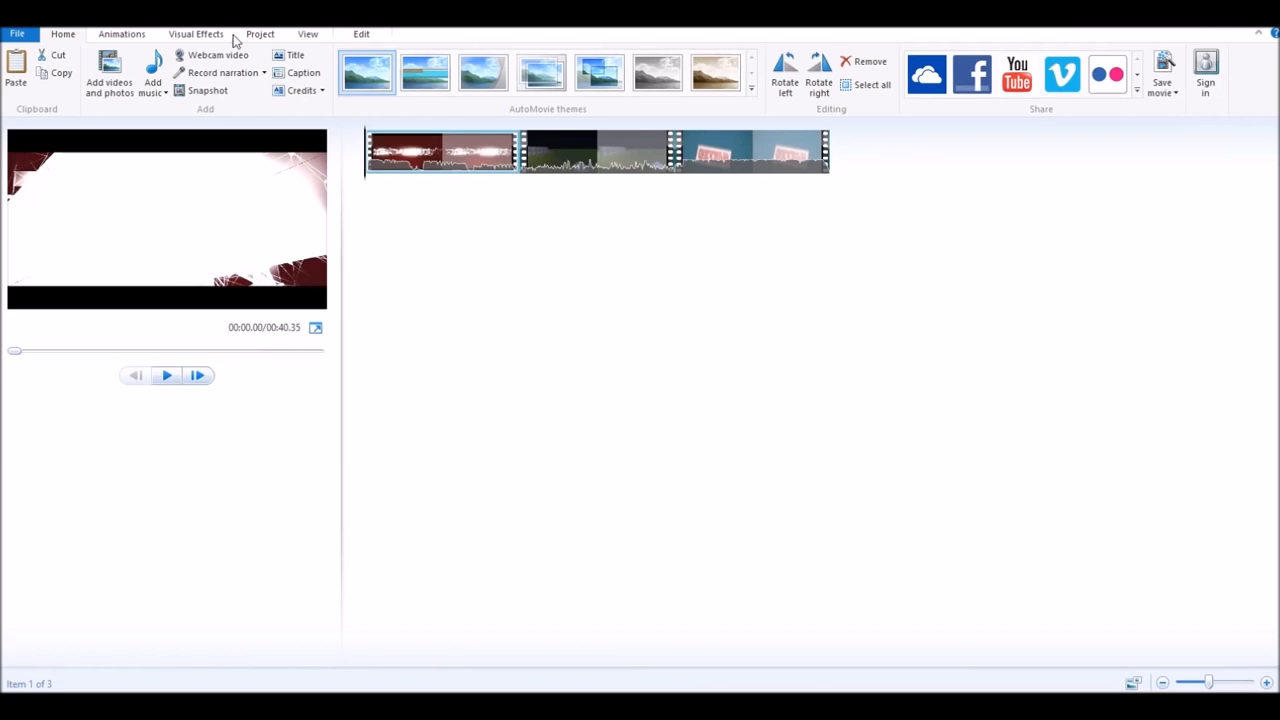
pyautogui.click(361, 36)
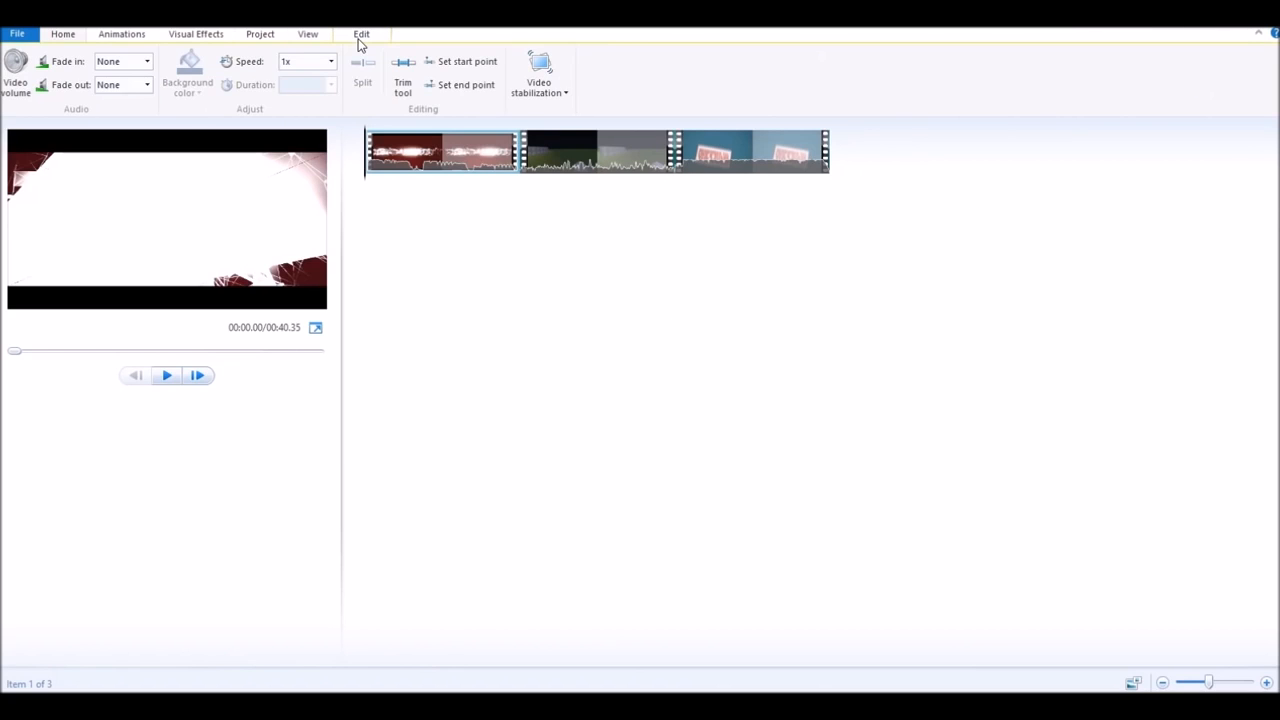
pyautogui.click(27, 77)
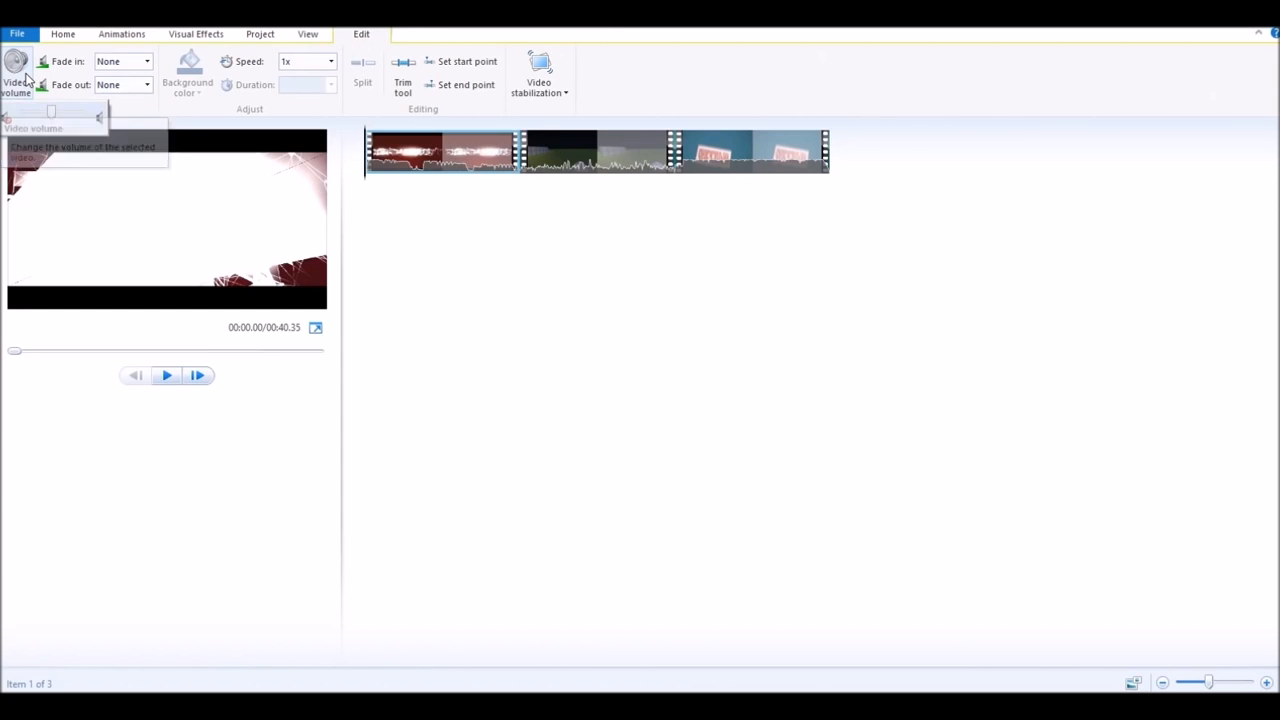
pyautogui.moveTo(56, 120); pyautogui.dragTo(16, 113)
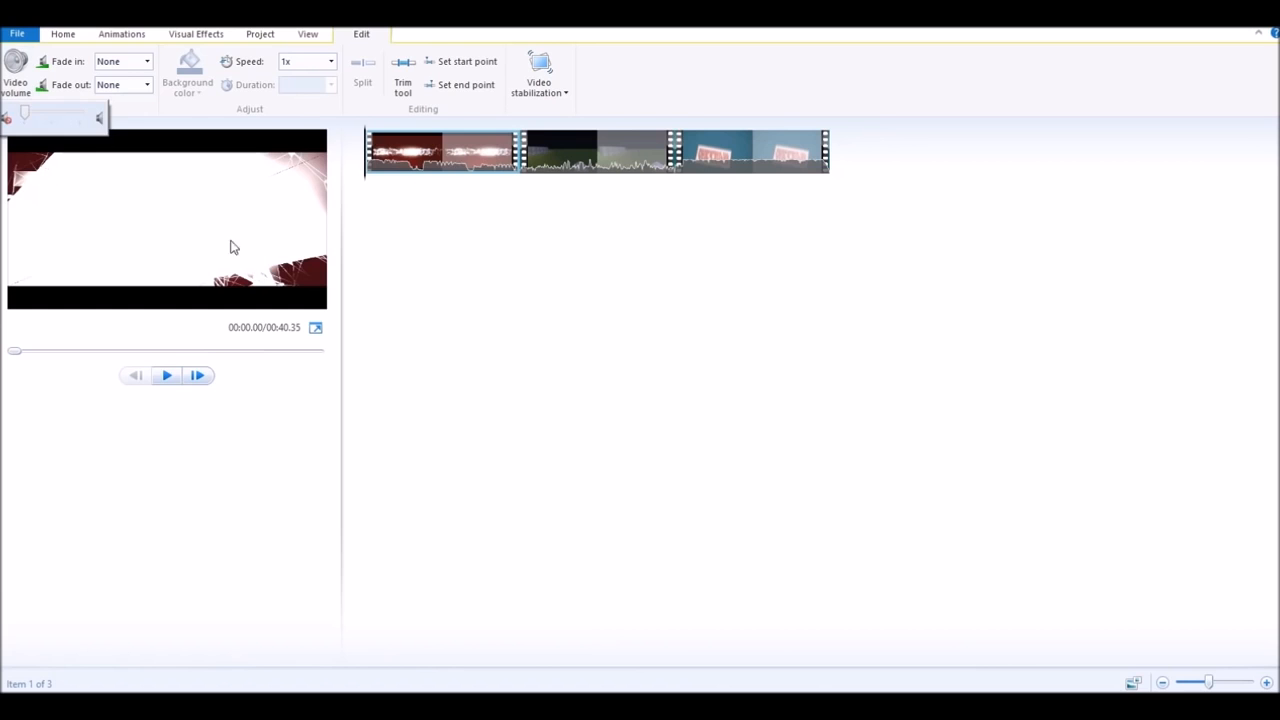
pyautogui.click(362, 499)
pyautogui.click(165, 376)
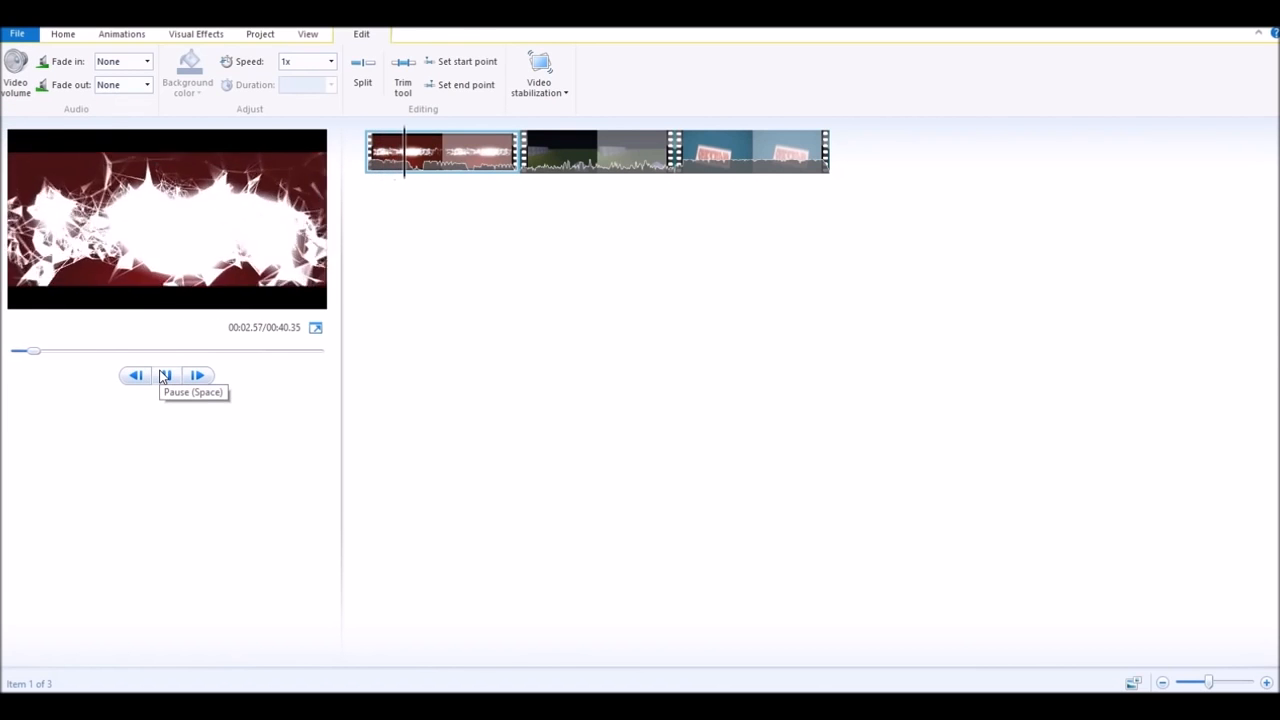
pyautogui.click(165, 376)
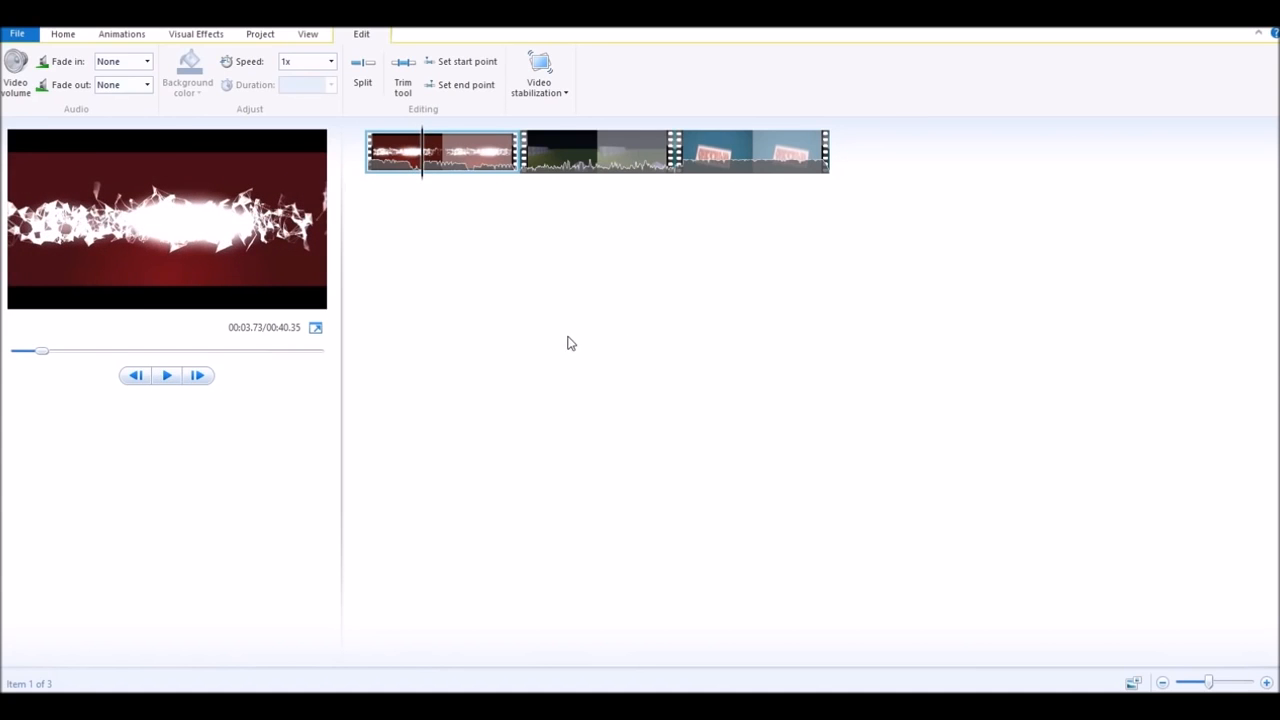
pyautogui.click(444, 162)
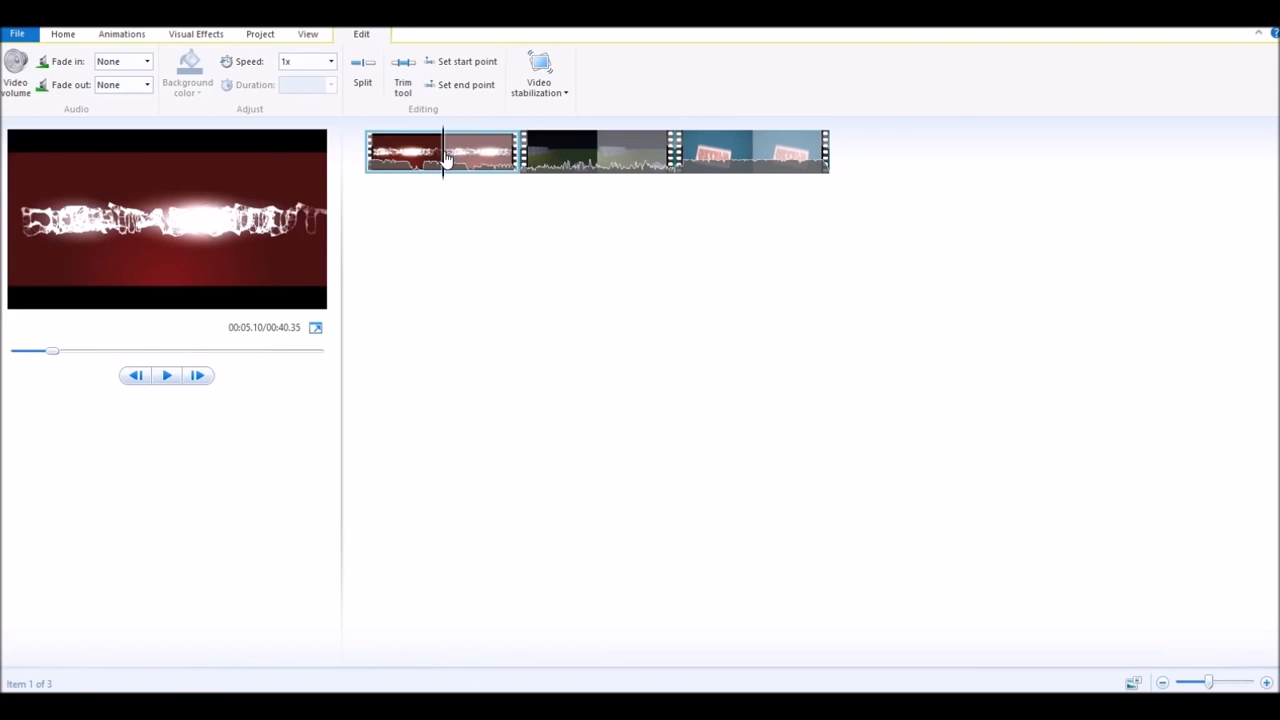
pyautogui.moveTo(444, 162); pyautogui.dragTo(494, 174)
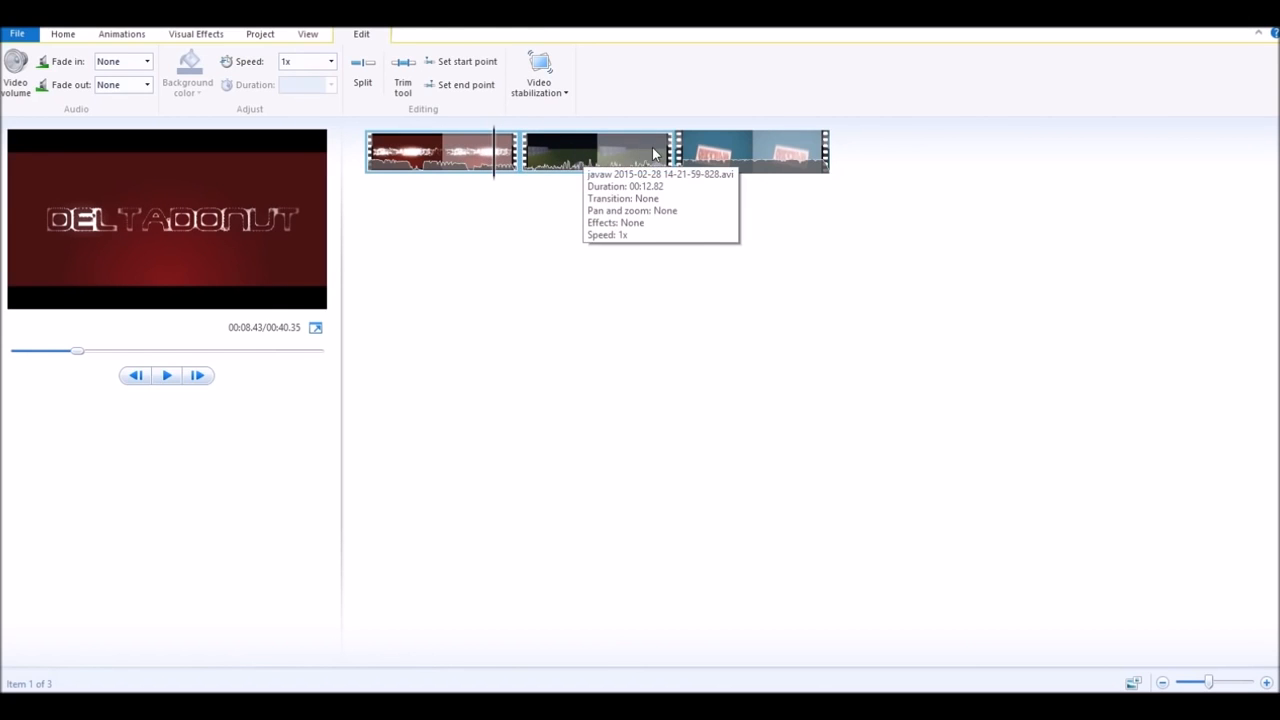
pyautogui.click(167, 377)
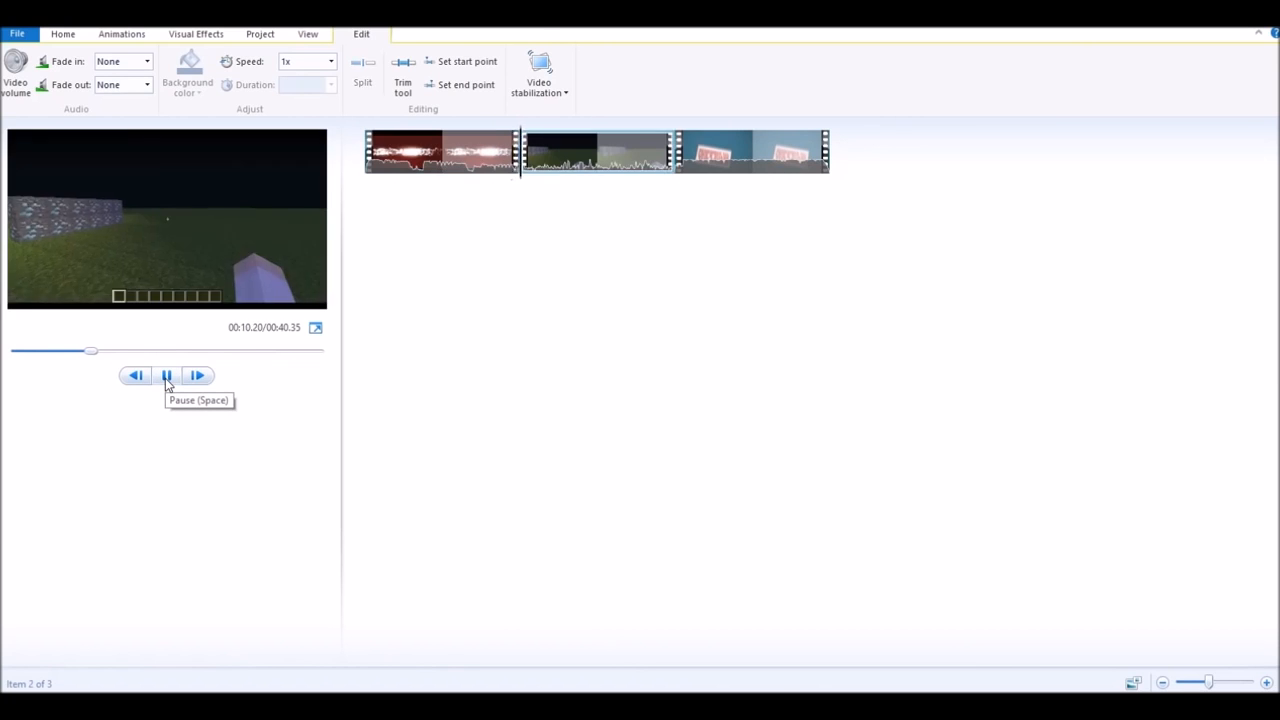
pyautogui.click(167, 377)
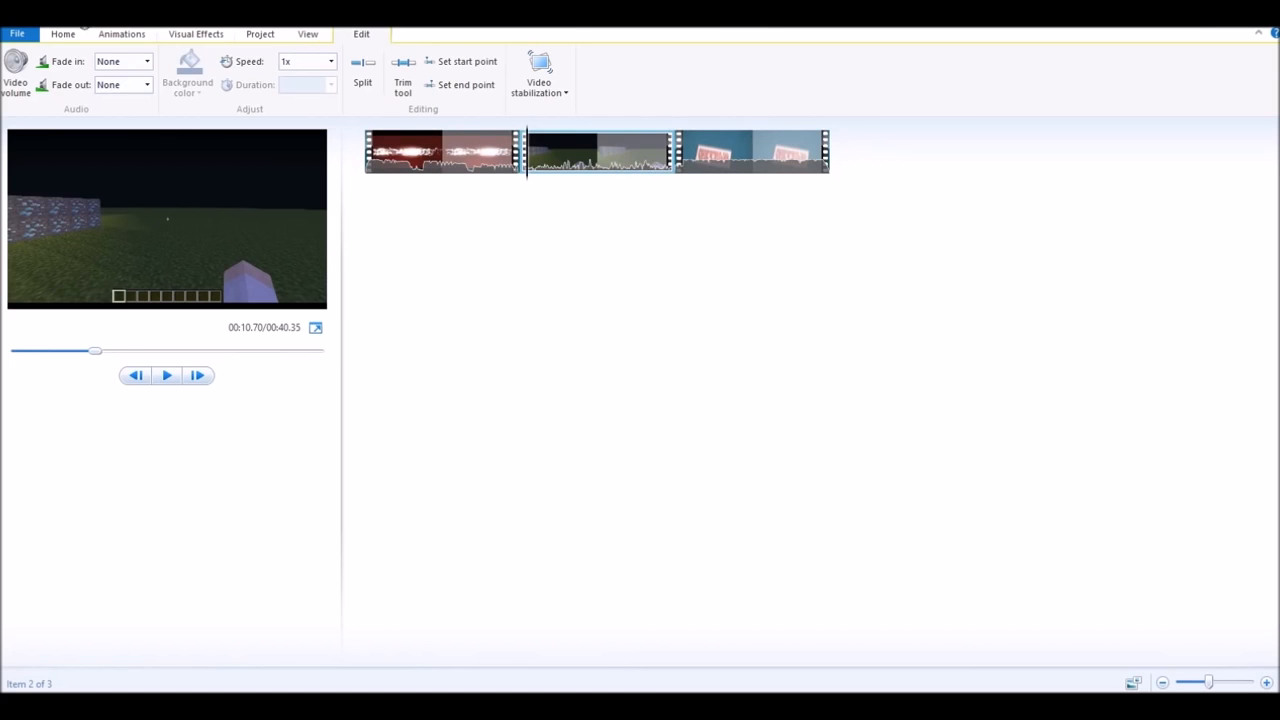
pyautogui.click(111, 37)
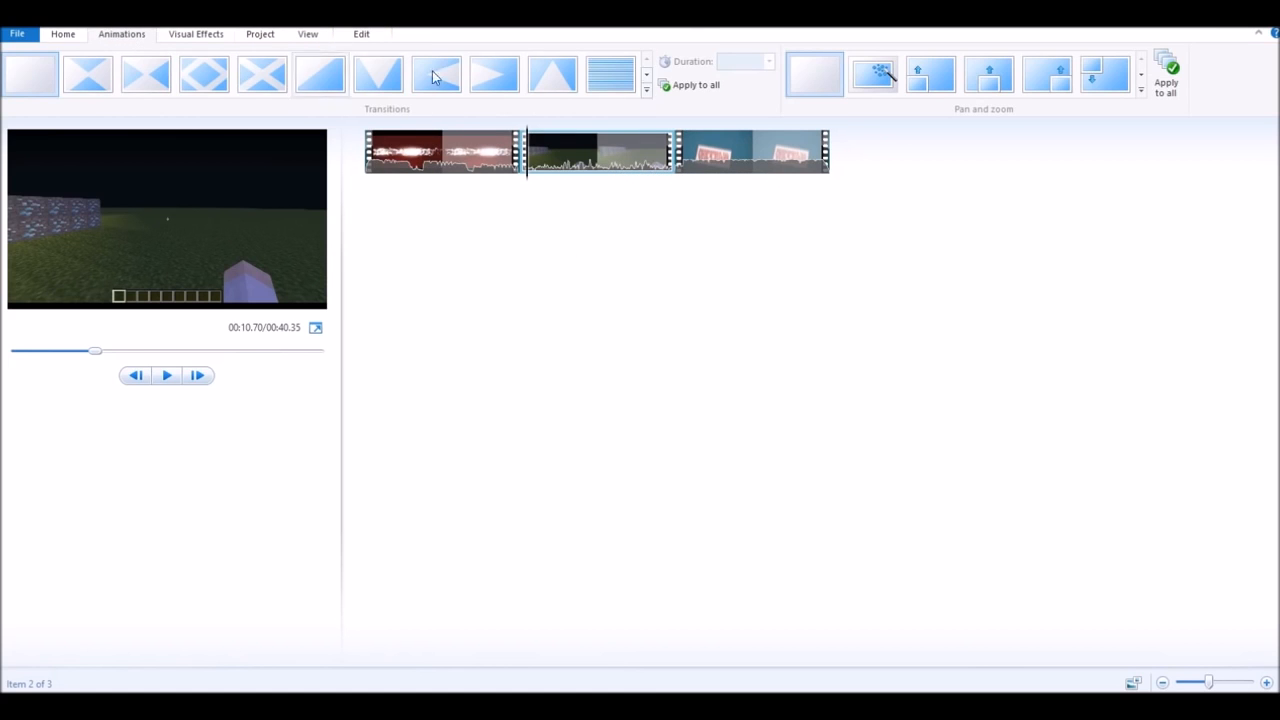
# - Apply a Crossfade transition to the gameplay clip and preview it
pyautogui.click(648, 88)
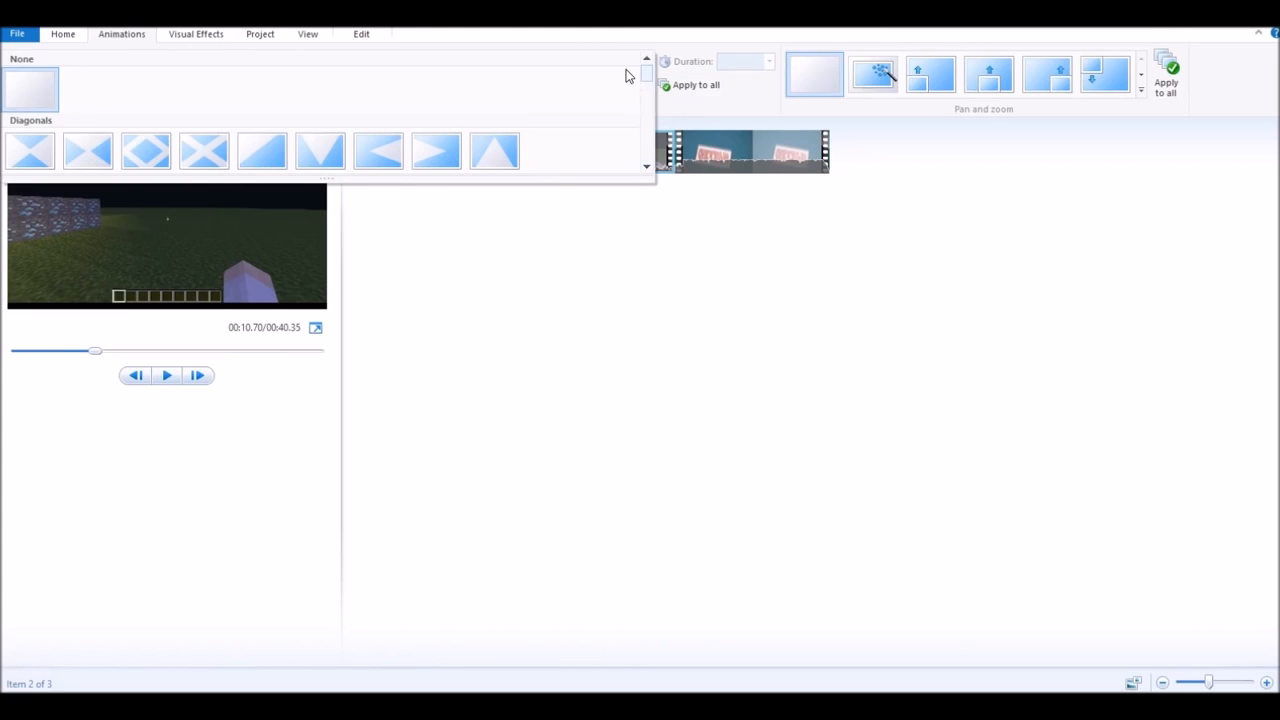
pyautogui.scroll(-2, 624, 70)
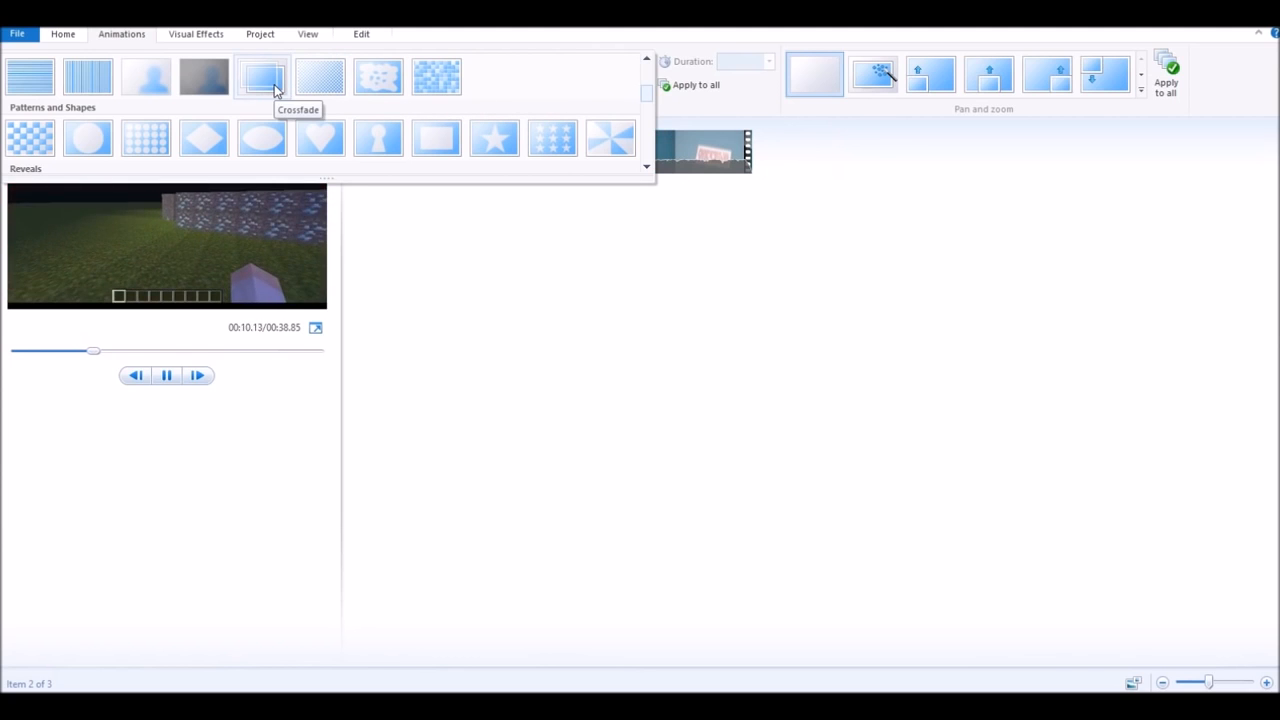
pyautogui.click(274, 88)
pyautogui.click(421, 170)
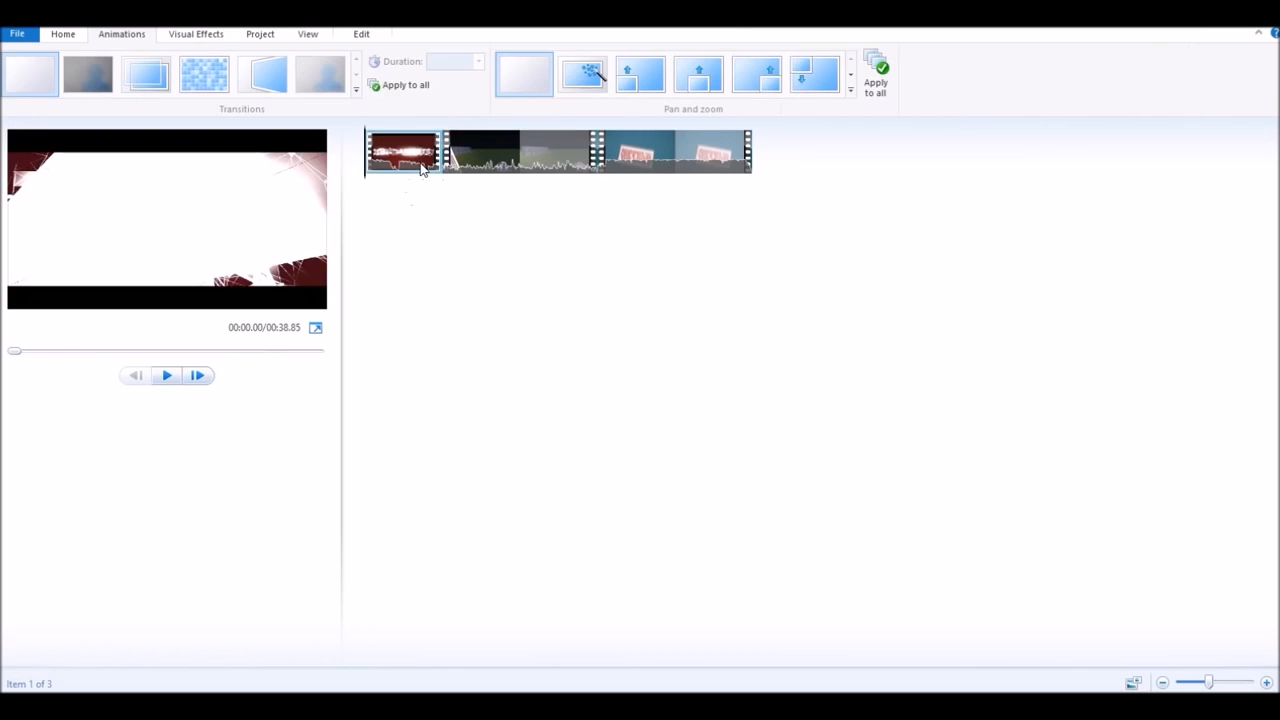
pyautogui.click(166, 375)
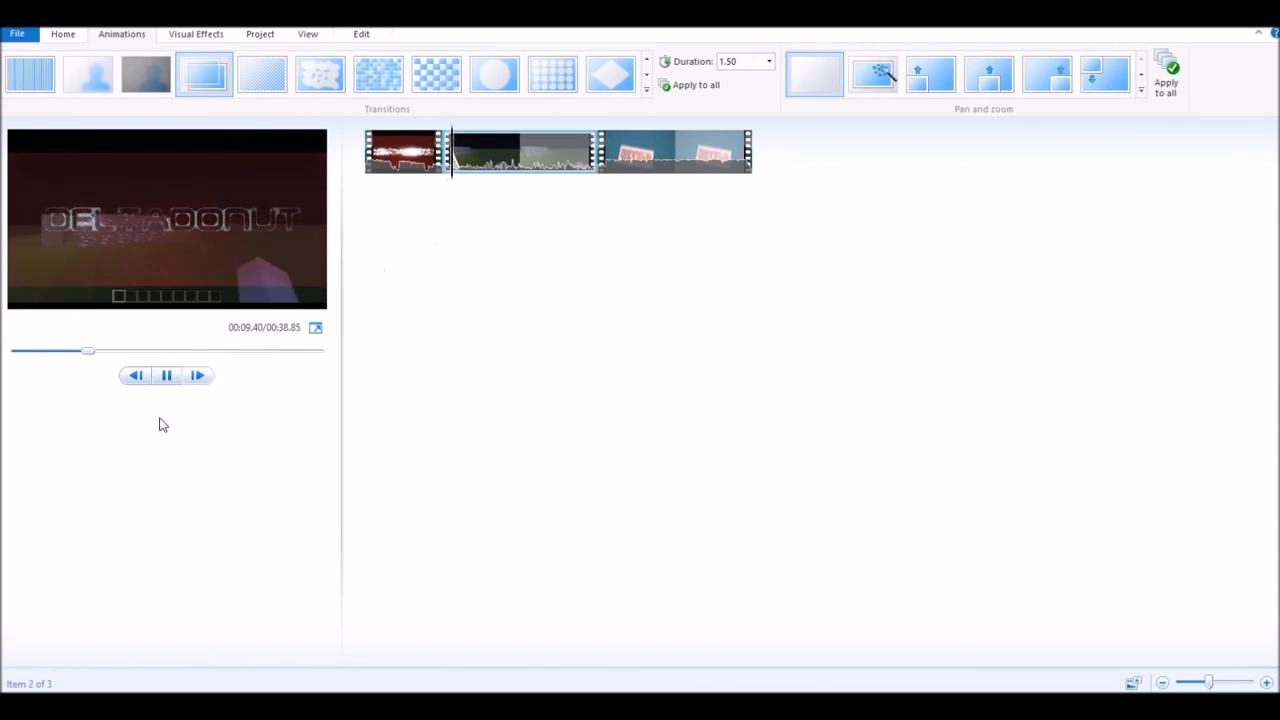
pyautogui.click(175, 378)
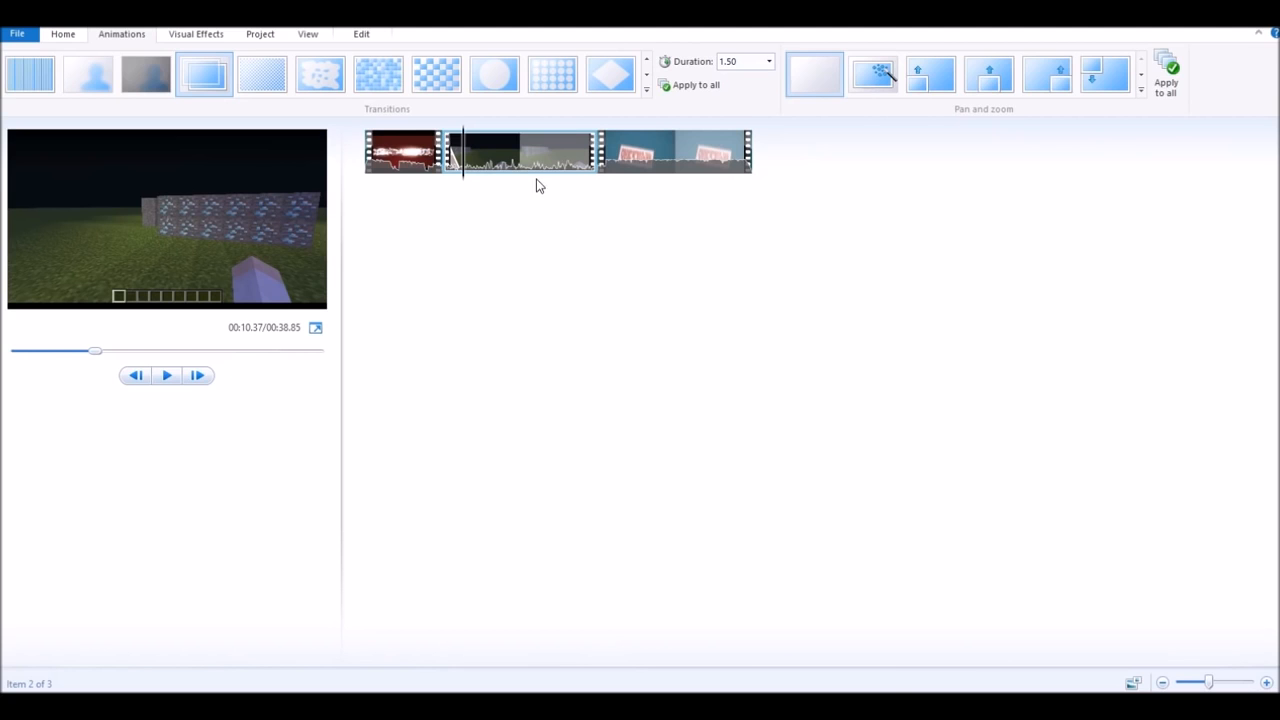
# - Apply a Patterns and Shapes transition to the outro clip and preview it
pyautogui.click(645, 158)
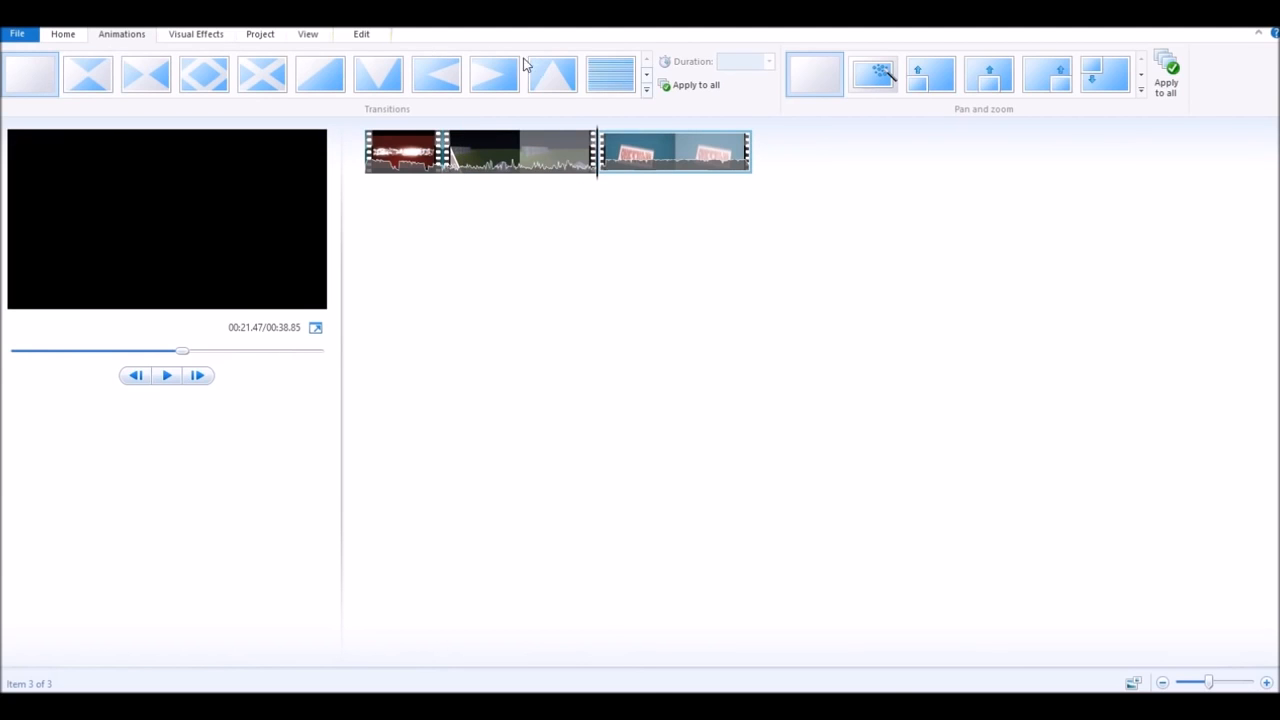
pyautogui.click(647, 89)
pyautogui.scroll(-5, 386, 100)
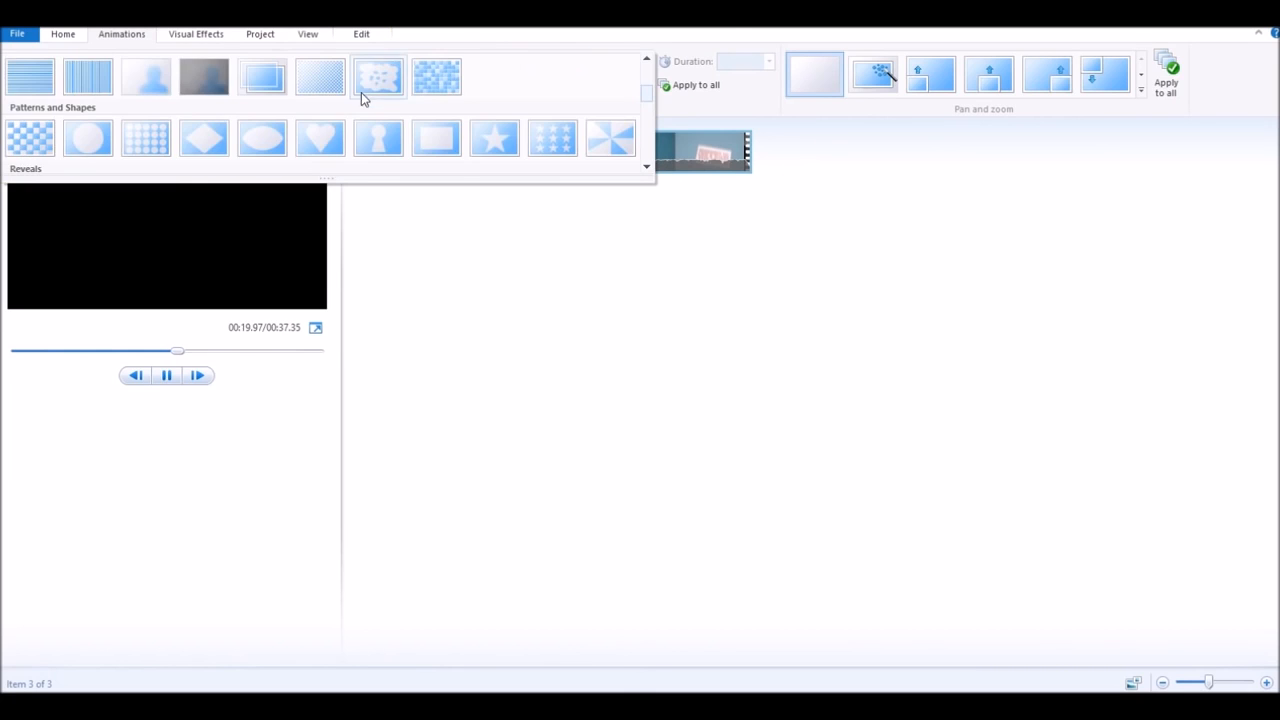
pyautogui.click(262, 88)
pyautogui.click(168, 376)
pyautogui.click(168, 376)
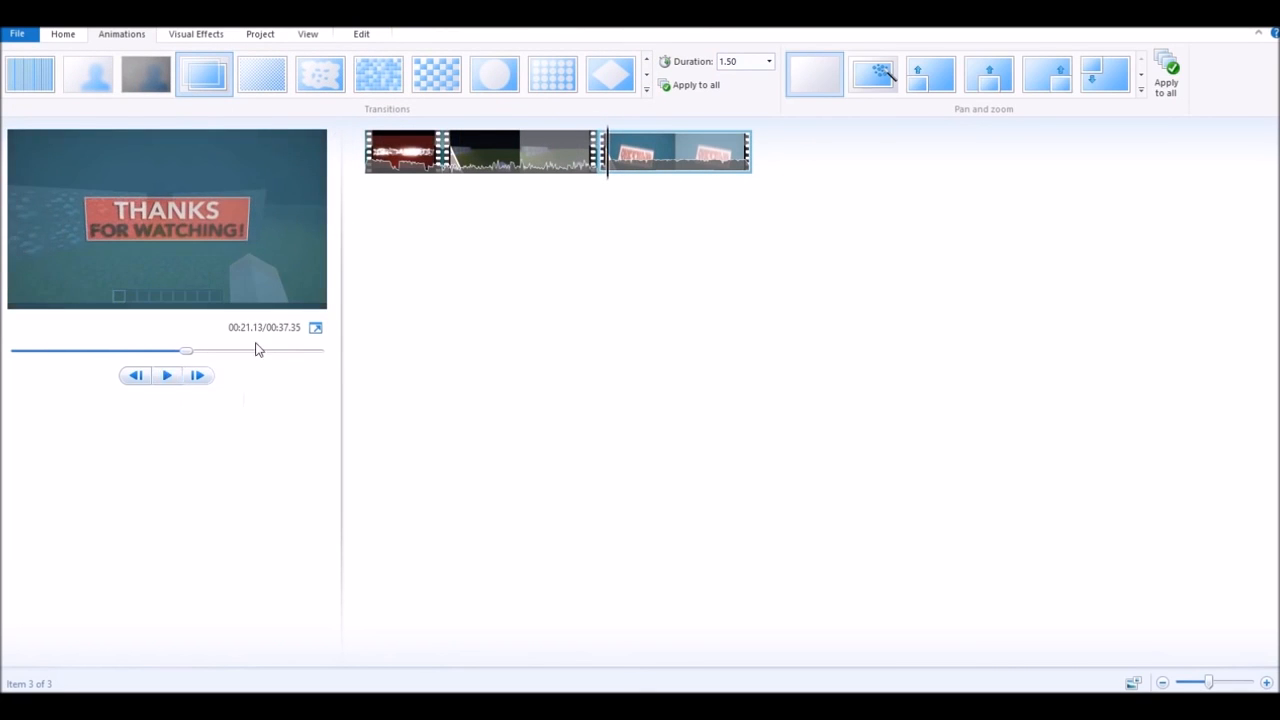
pyautogui.click(697, 160)
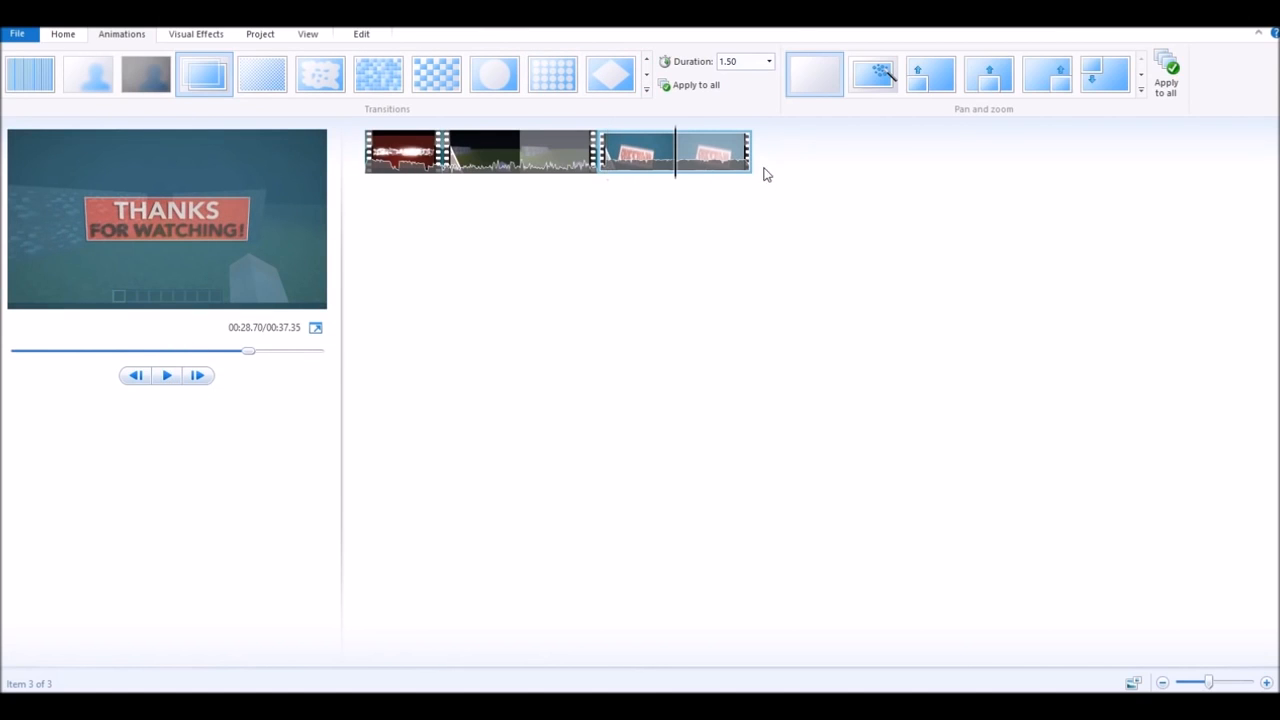
pyautogui.click(66, 36)
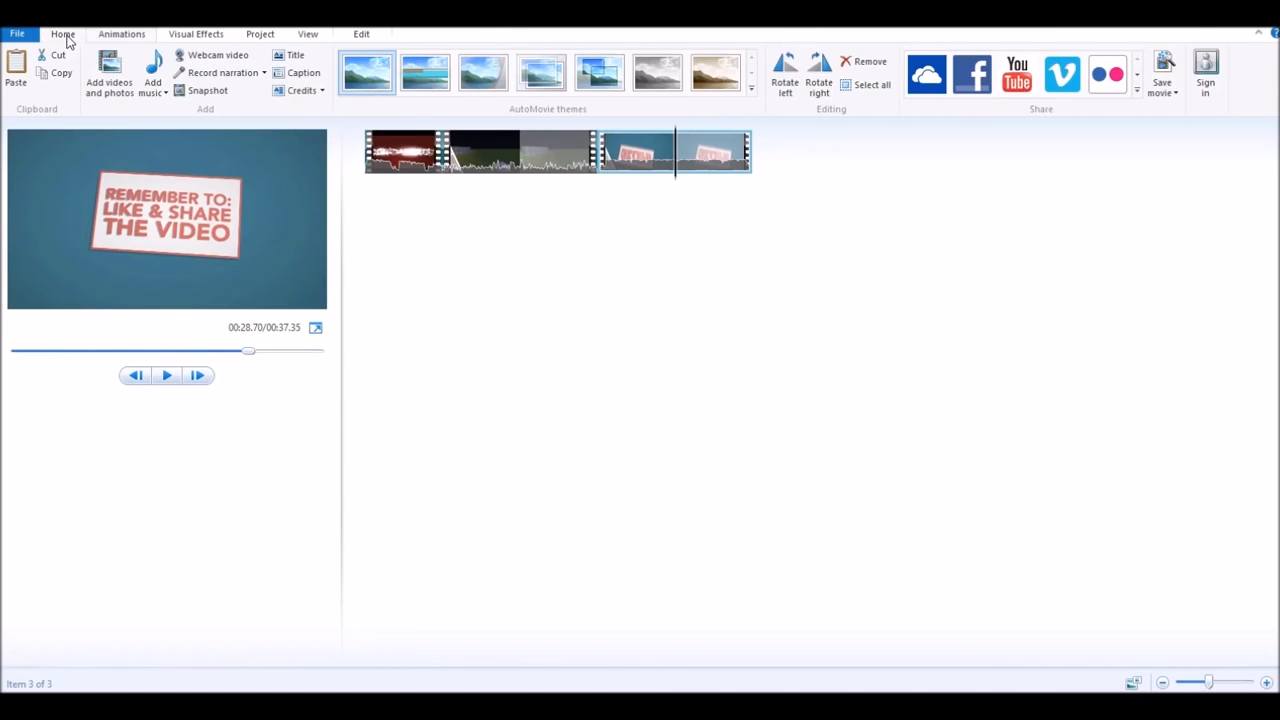
# - Preview Threshold, Blur and Sepia effects on the intro clip without applying any
pyautogui.click(194, 36)
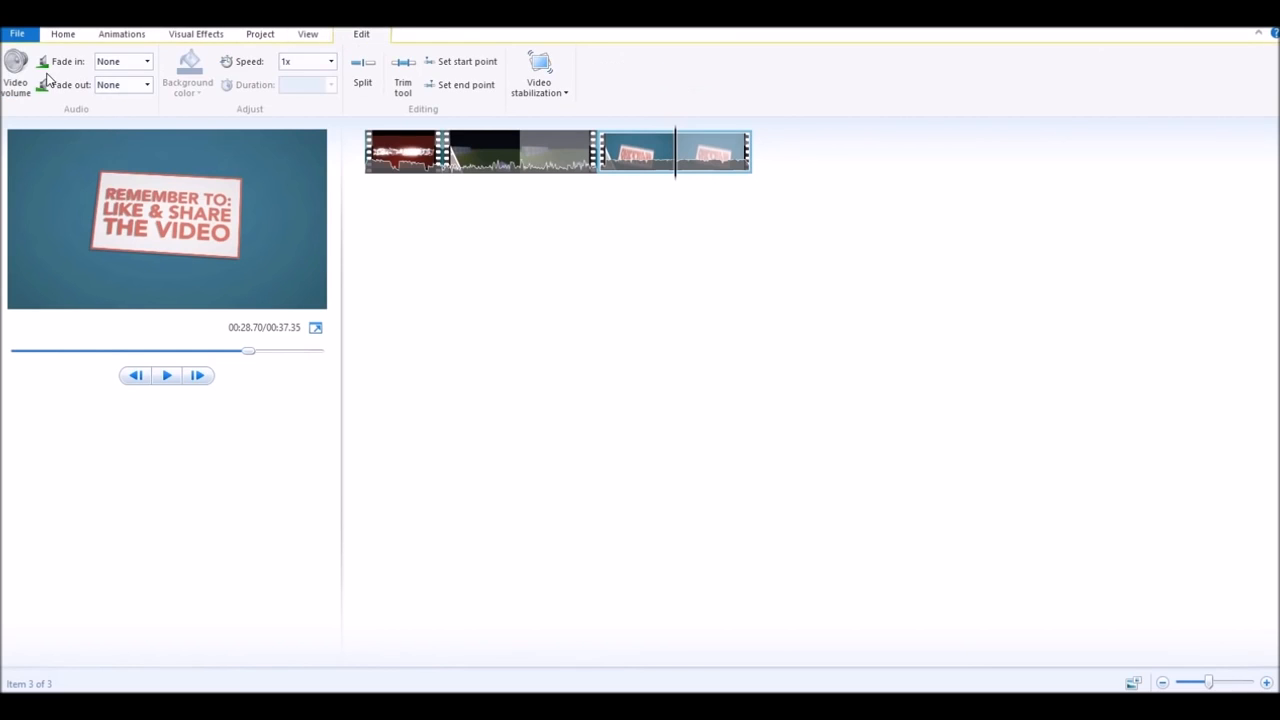
pyautogui.click(16, 80)
pyautogui.click(484, 346)
pyautogui.click(406, 163)
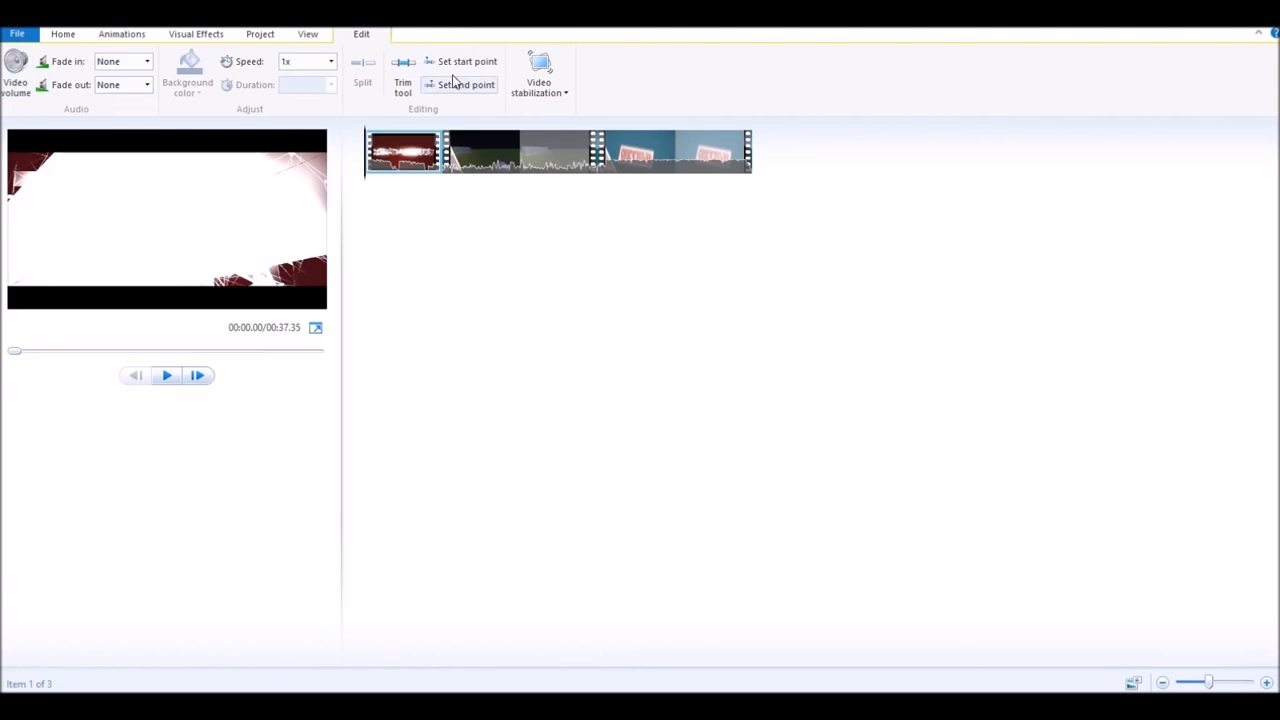
pyautogui.click(195, 36)
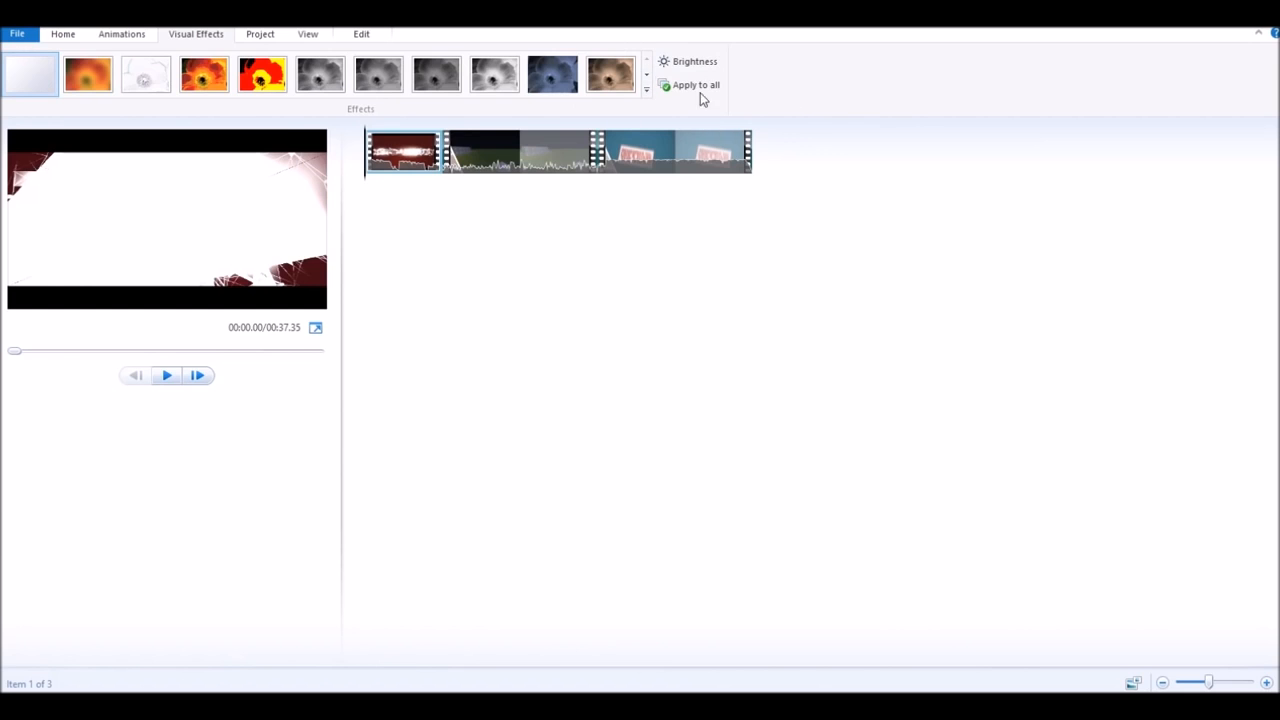
pyautogui.moveTo(289, 87)
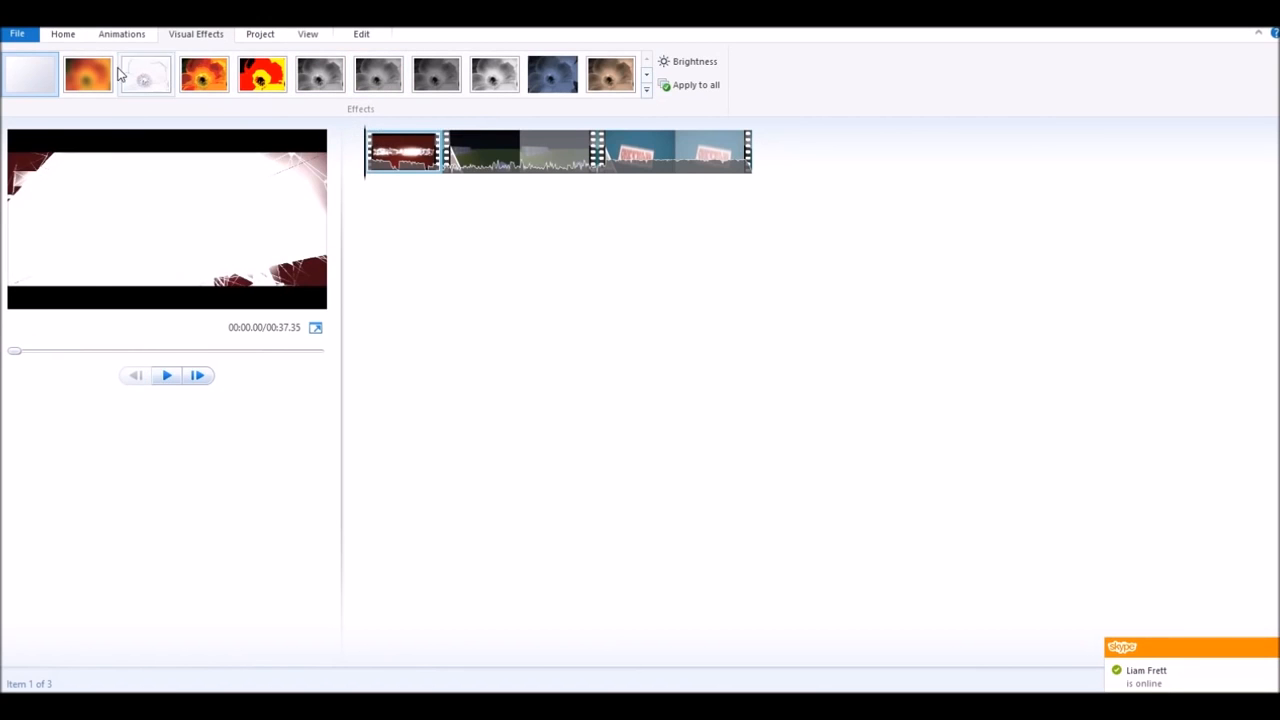
pyautogui.moveTo(107, 89)
pyautogui.moveTo(628, 94)
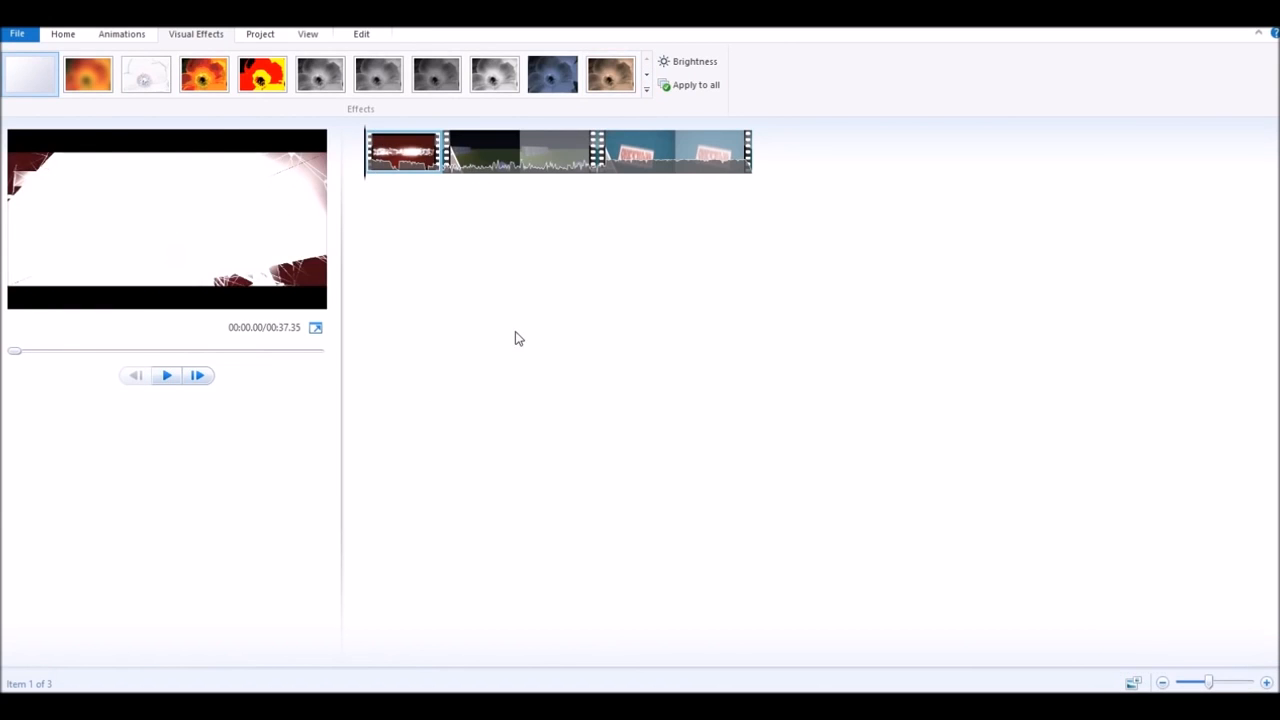
pyautogui.click(490, 172)
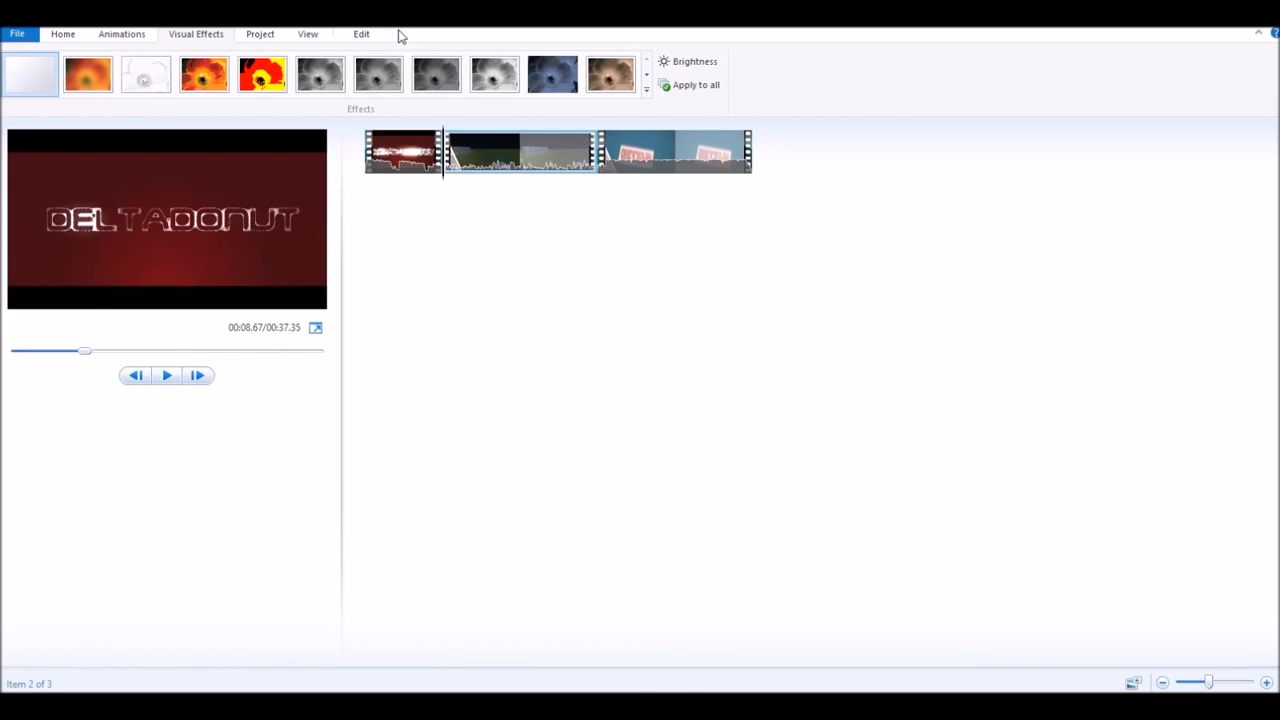
# - Play the gameplay clip and scrub the playhead to about 00:11.70 as the cut point
pyautogui.click(363, 34)
pyautogui.click(15, 75)
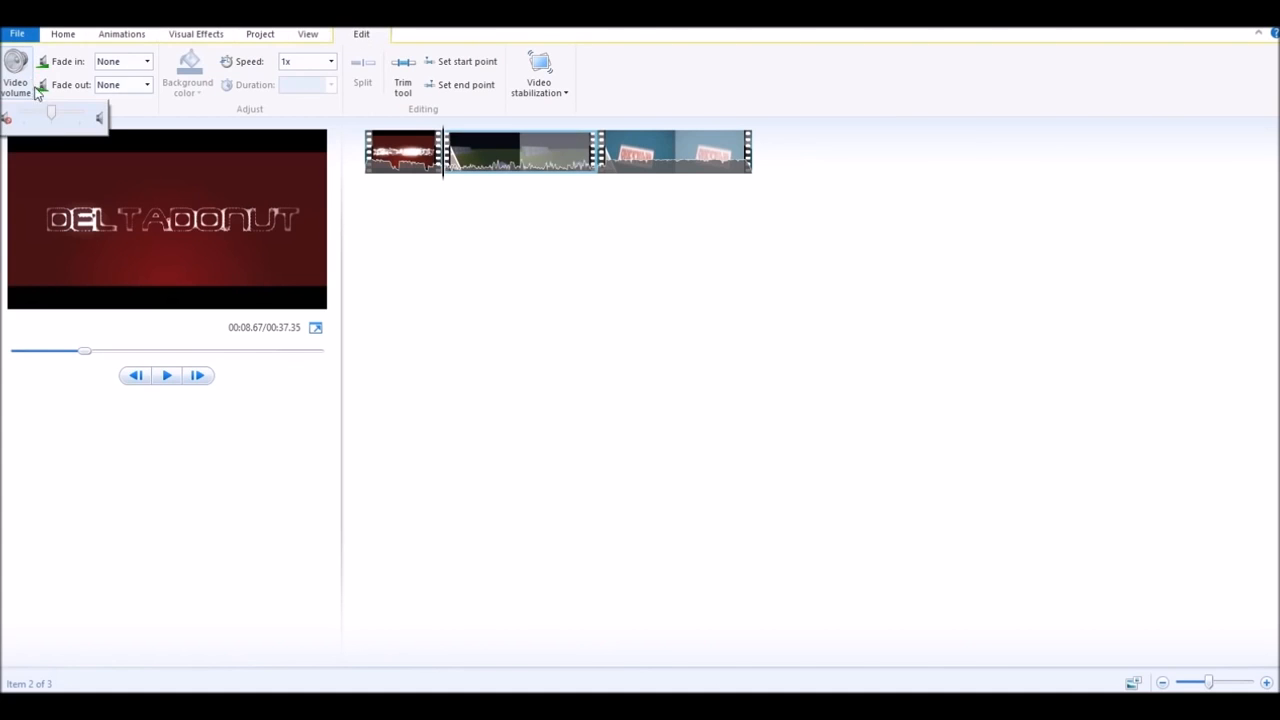
pyautogui.click(166, 378)
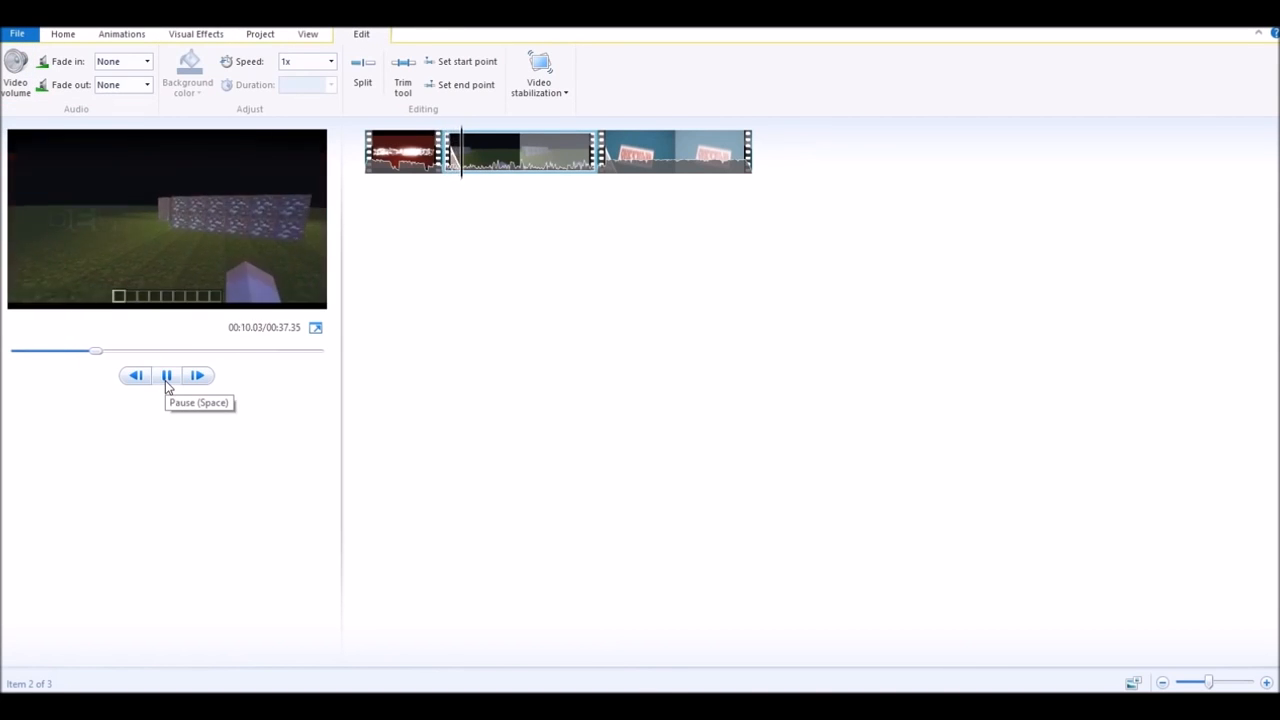
pyautogui.click(167, 380)
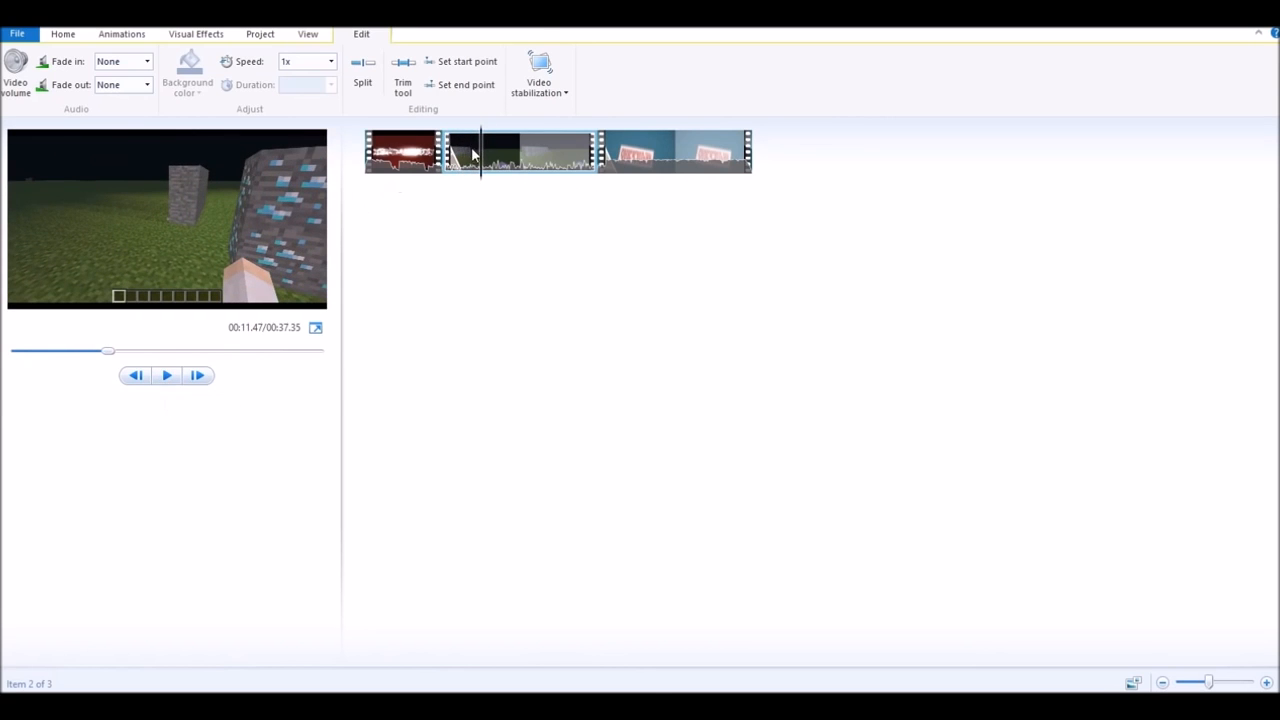
pyautogui.moveTo(481, 163)
pyautogui.mouseDown()
pyautogui.moveTo(563, 180)
pyautogui.moveTo(481, 175)
pyautogui.mouseUp()
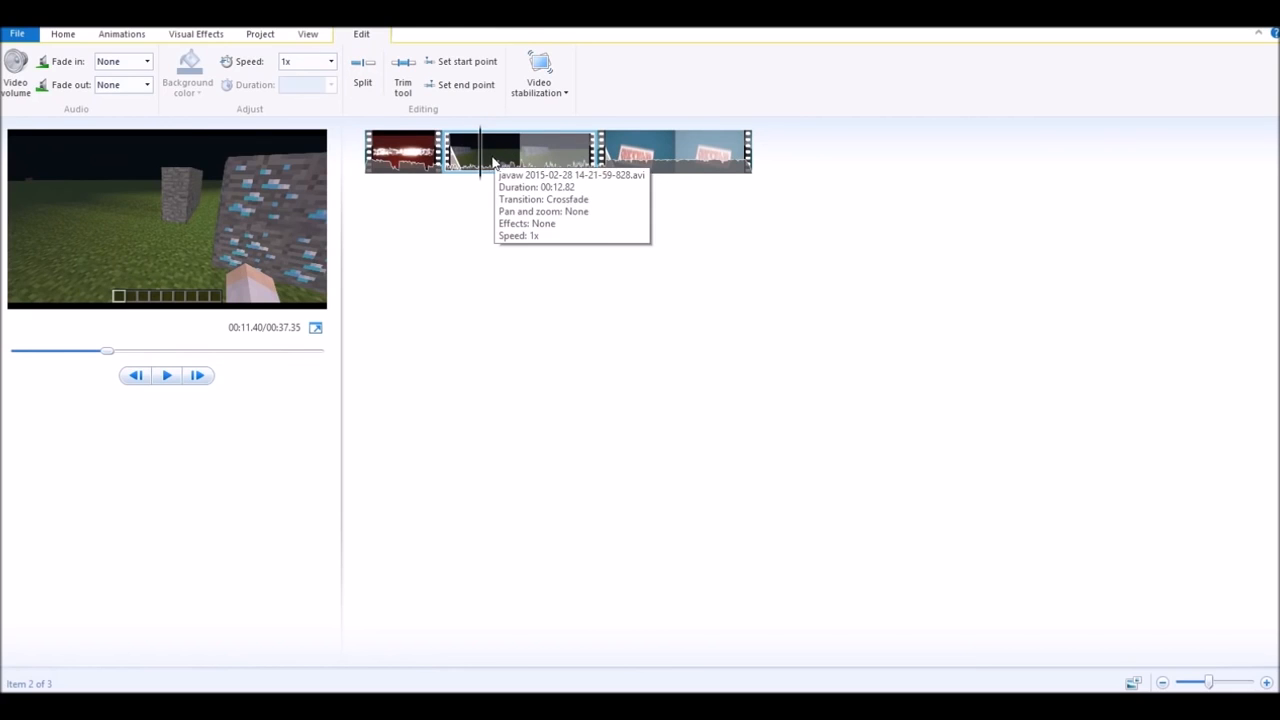
pyautogui.moveTo(482, 157)
pyautogui.mouseDown()
pyautogui.moveTo(460, 160)
pyautogui.moveTo(520, 160)
pyautogui.moveTo(485, 162)
pyautogui.mouseUp()
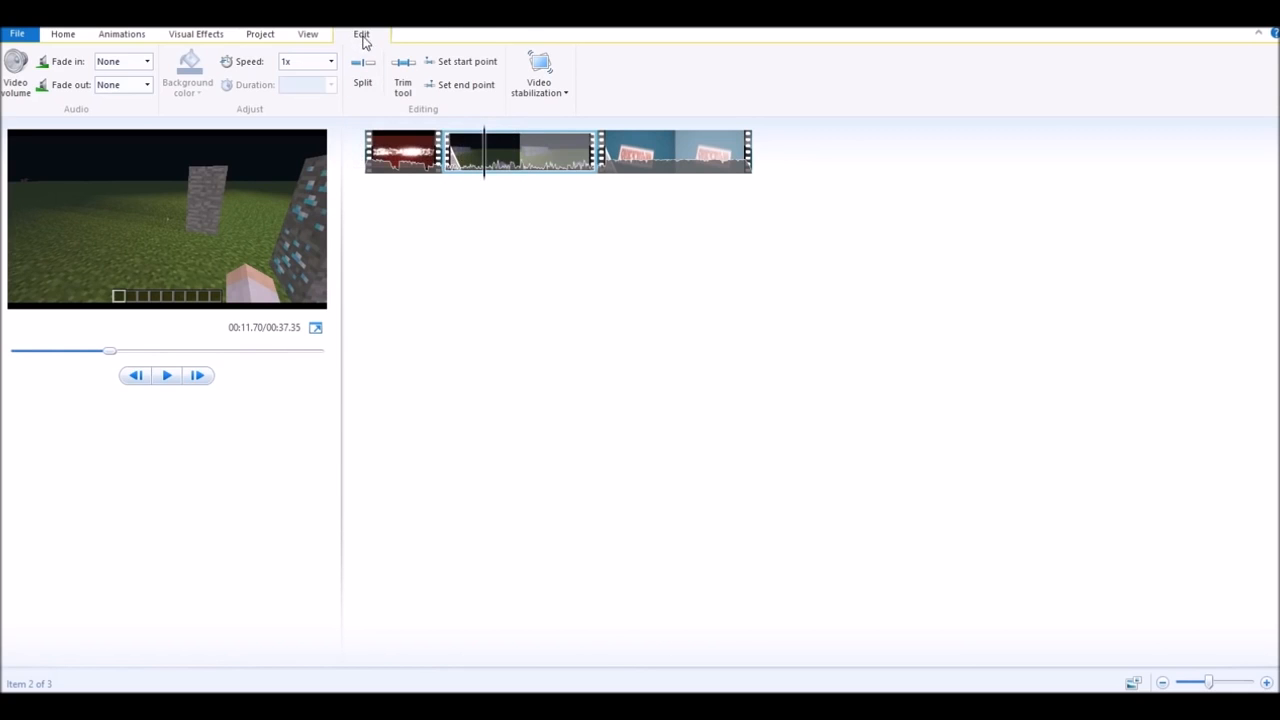
# - Split the gameplay clip at the playhead and preview across the split
pyautogui.click(372, 78)
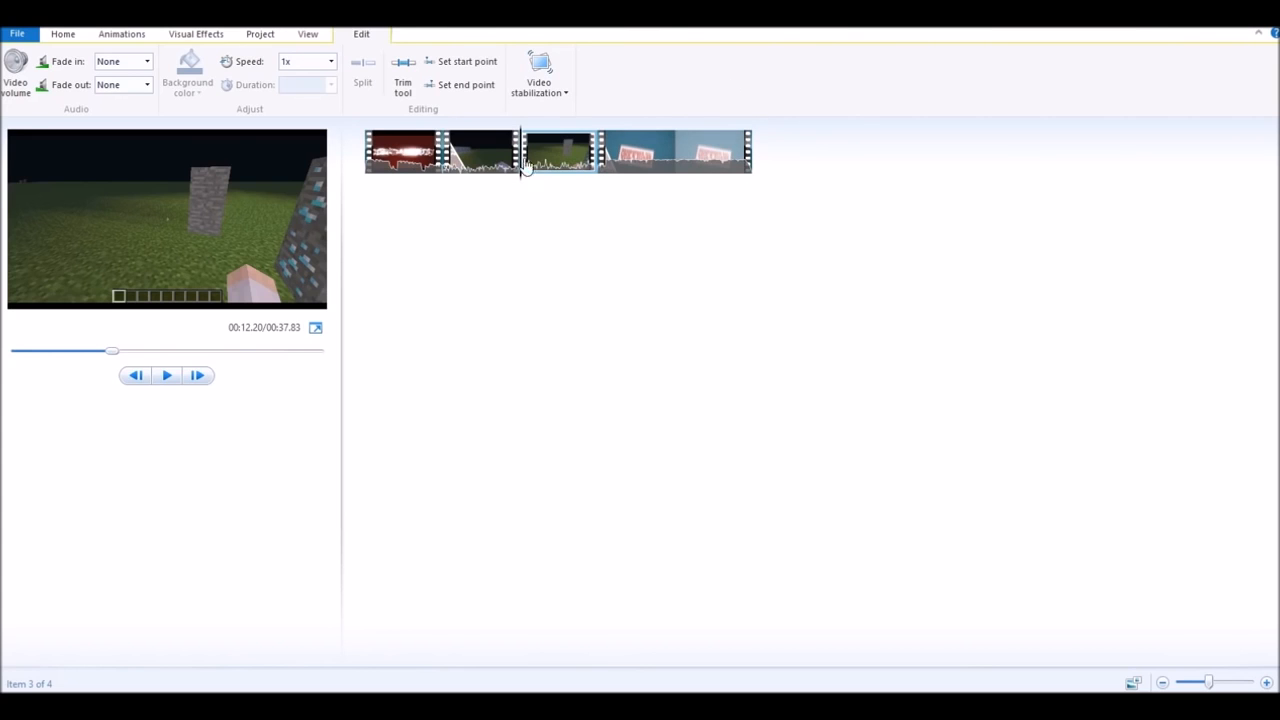
pyautogui.moveTo(519, 140); pyautogui.dragTo(503, 147)
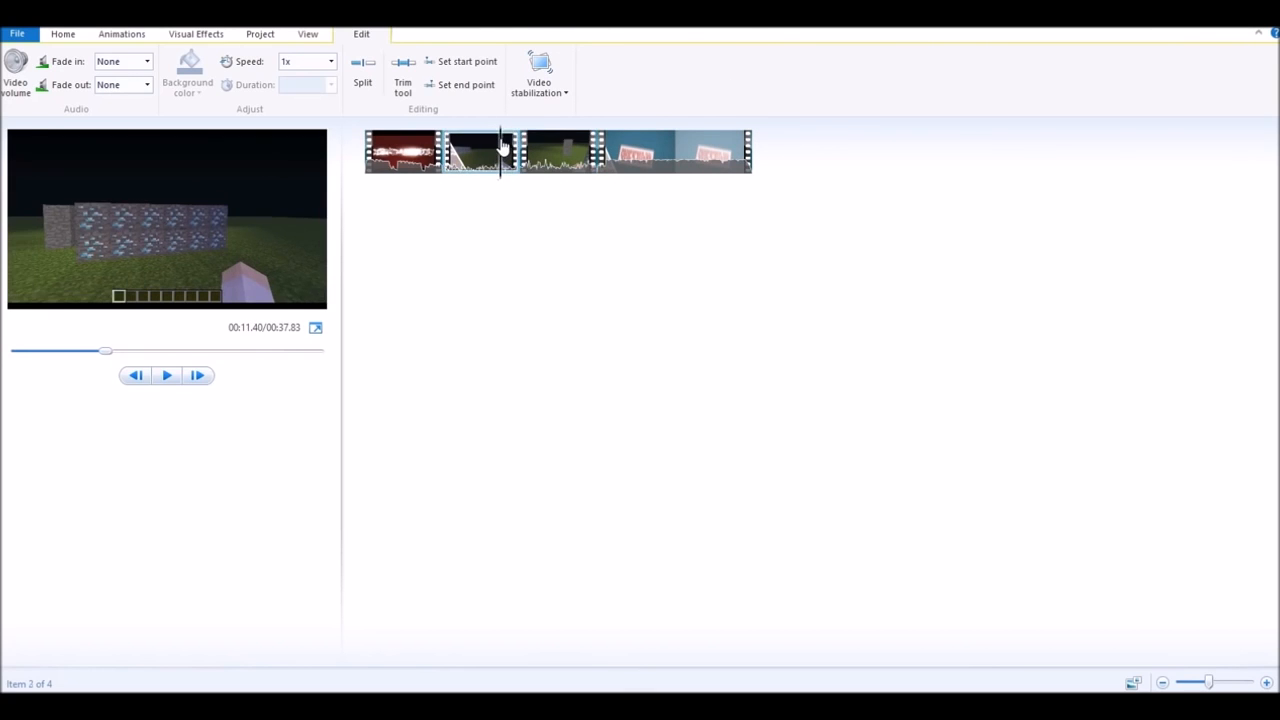
pyautogui.click(168, 376)
pyautogui.click(168, 376)
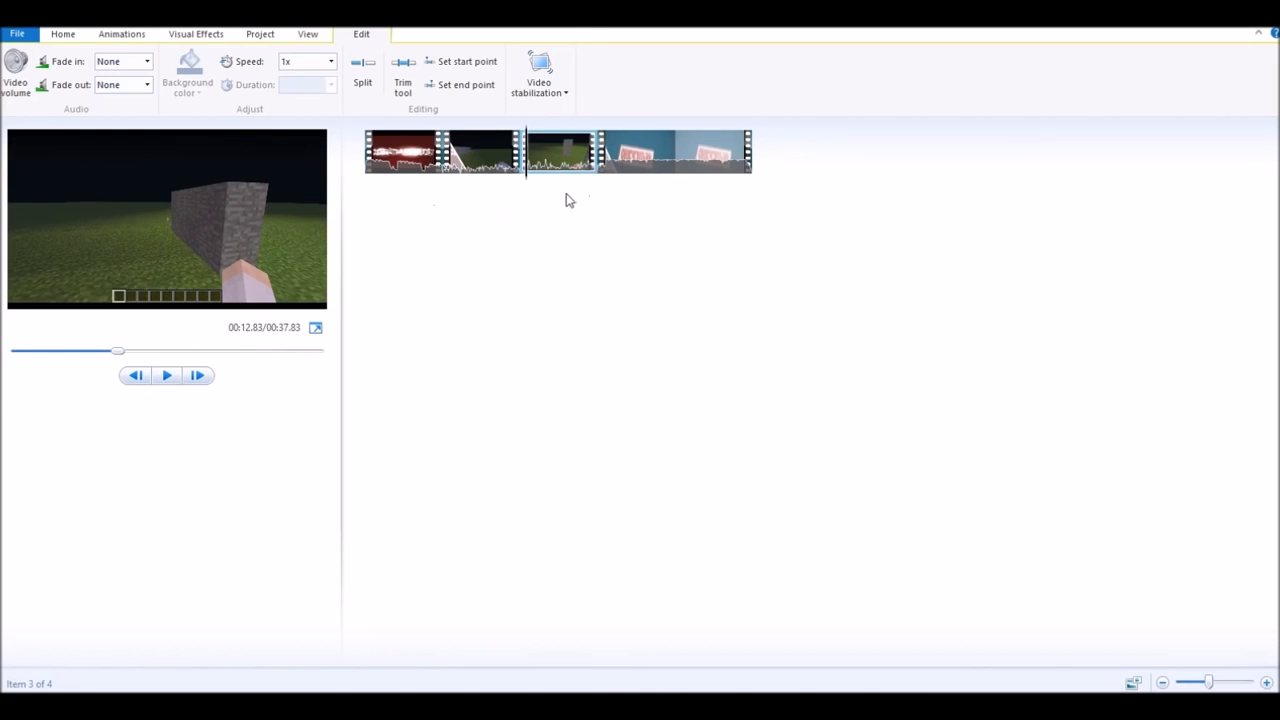
# - Set a later start point on the second gameplay part and review the cut, pausing at 00:14.10
pyautogui.moveTo(527, 160); pyautogui.dragTo(566, 130)
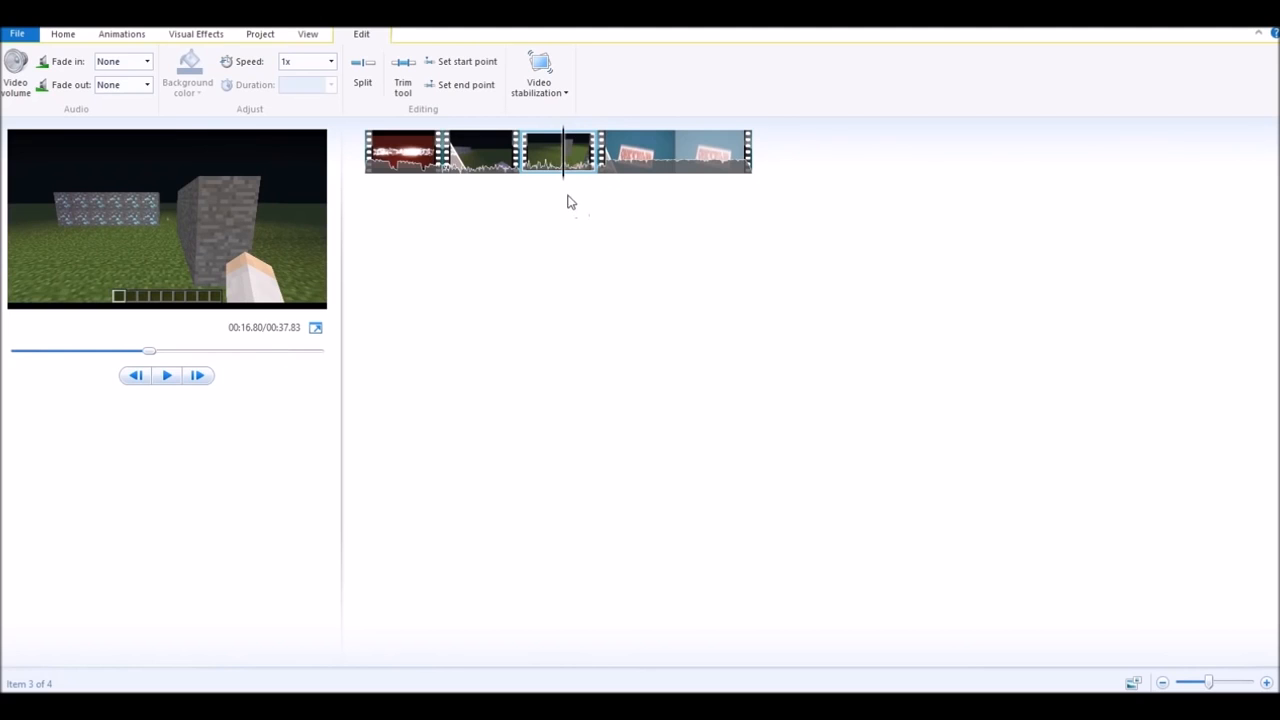
pyautogui.click(465, 65)
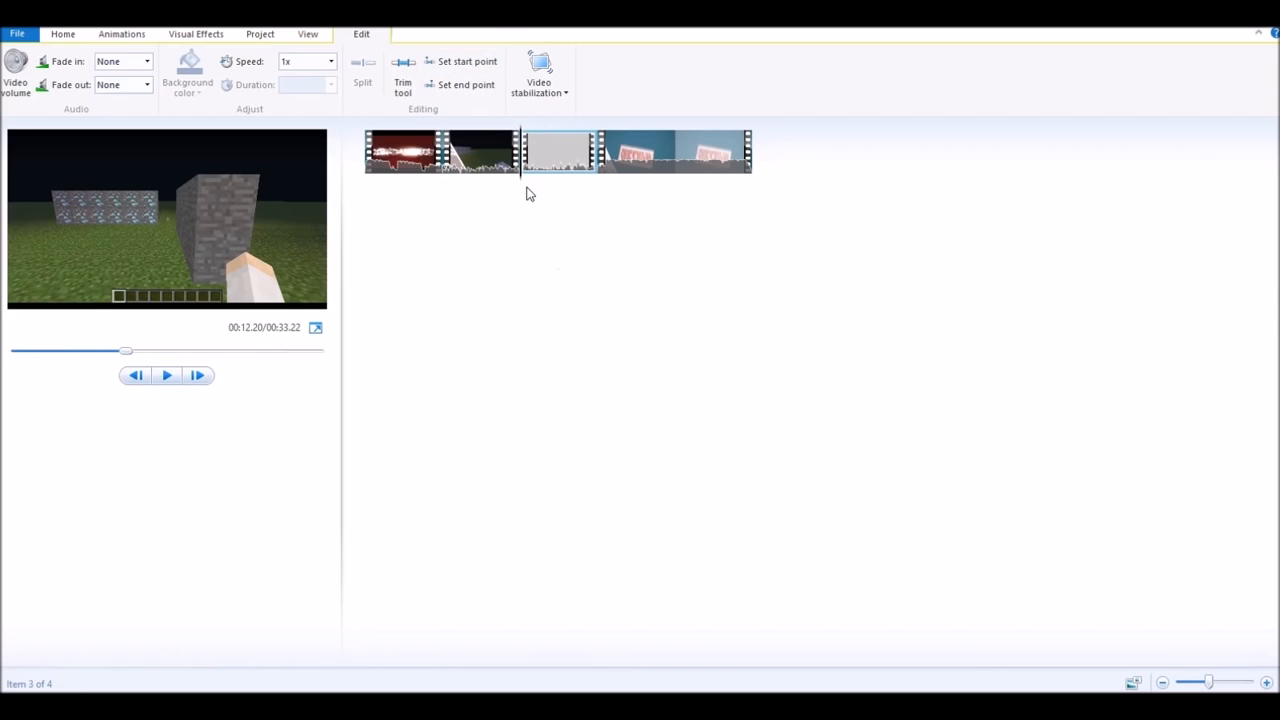
pyautogui.click(484, 142)
pyautogui.click(197, 375)
pyautogui.click(179, 383)
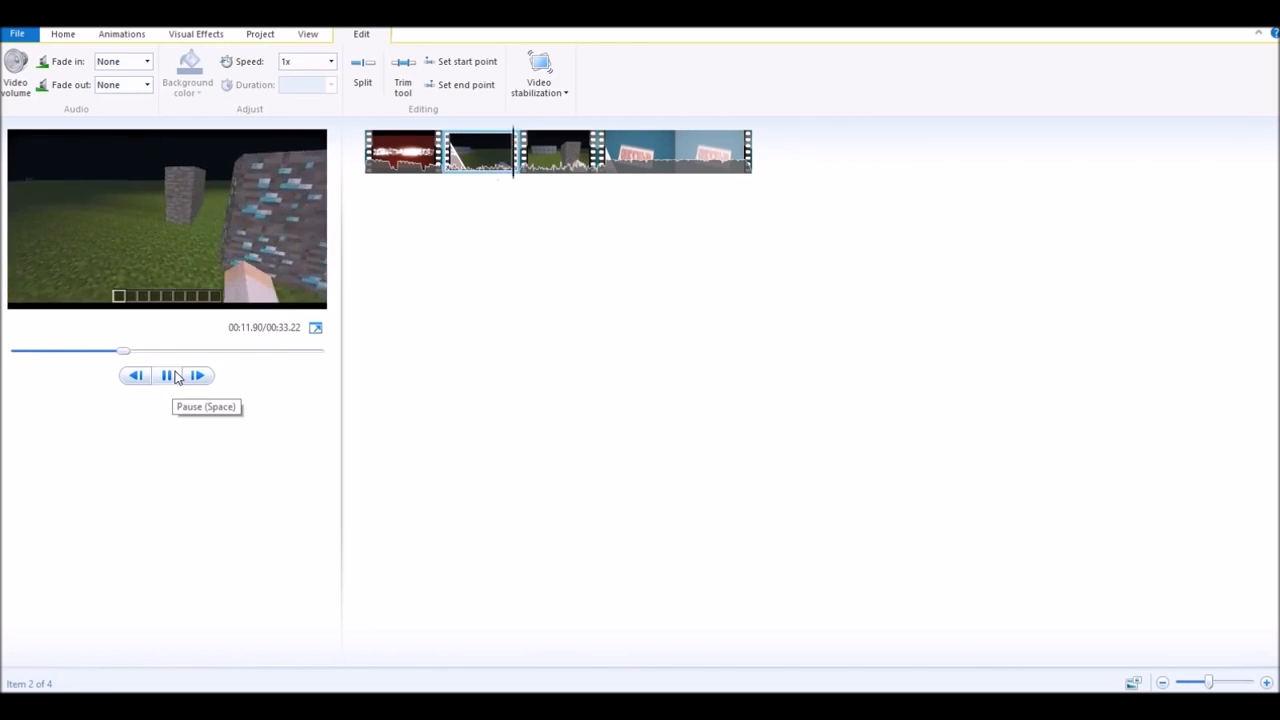
pyautogui.click(175, 377)
pyautogui.click(170, 382)
pyautogui.click(169, 378)
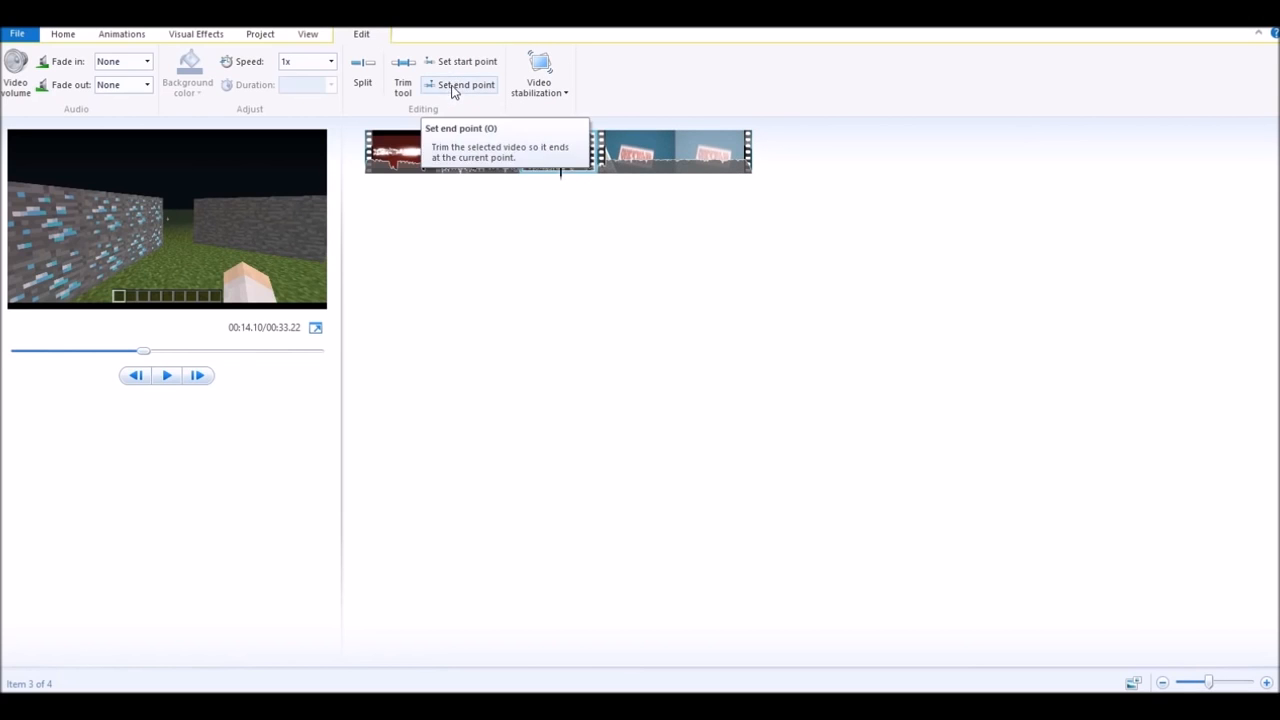
pyautogui.click(550, 97)
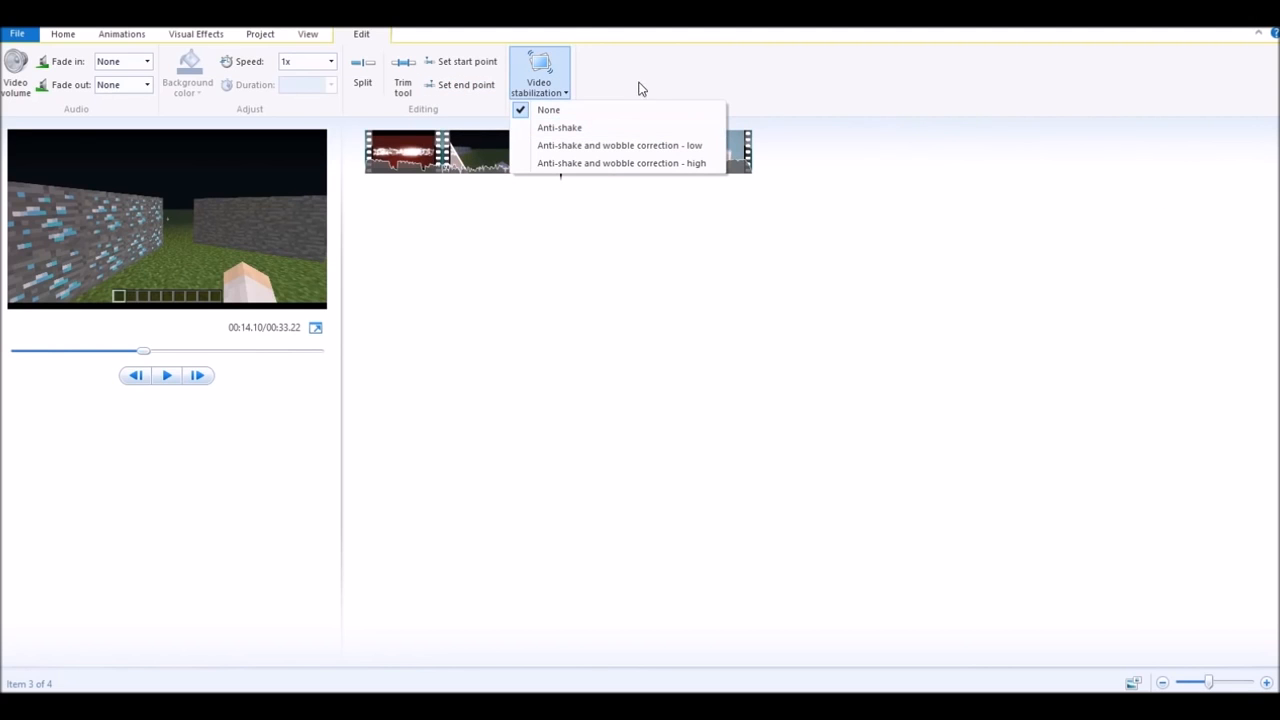
pyautogui.click(703, 83)
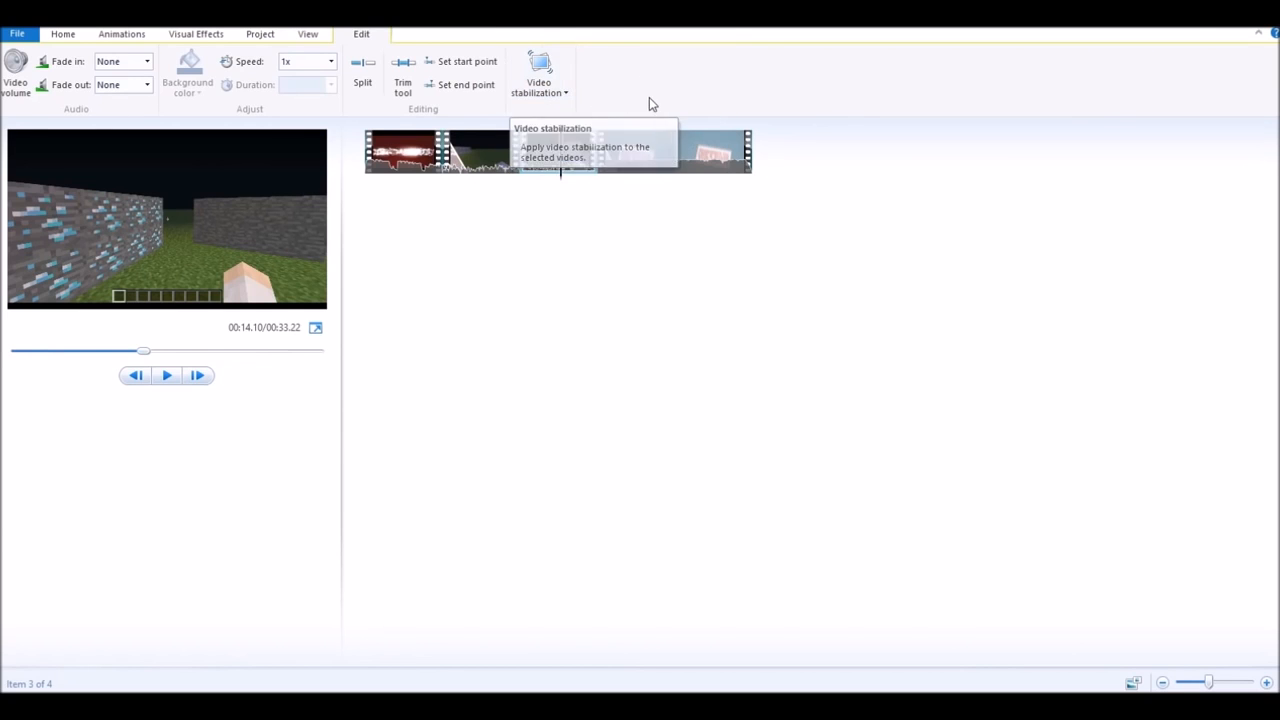
pyautogui.click(537, 90)
pyautogui.click(697, 89)
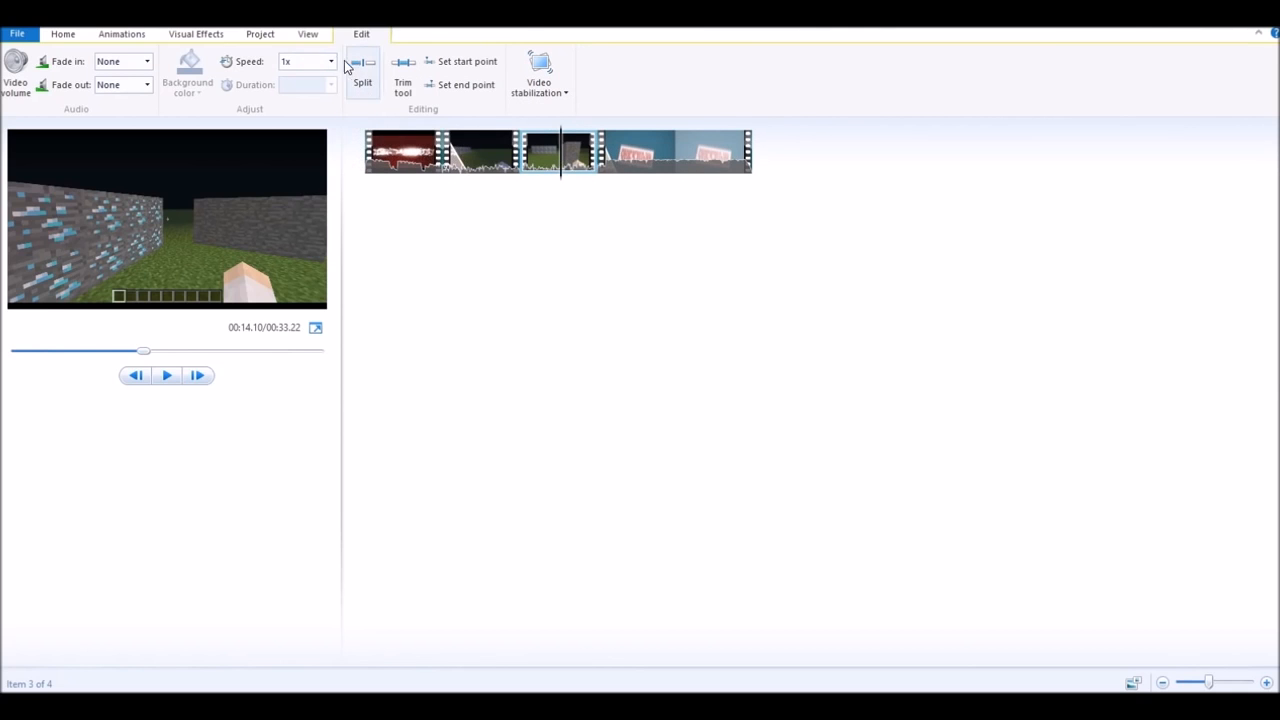
# - Try the intro clip at 0.5x speed and preview it
pyautogui.click(423, 138)
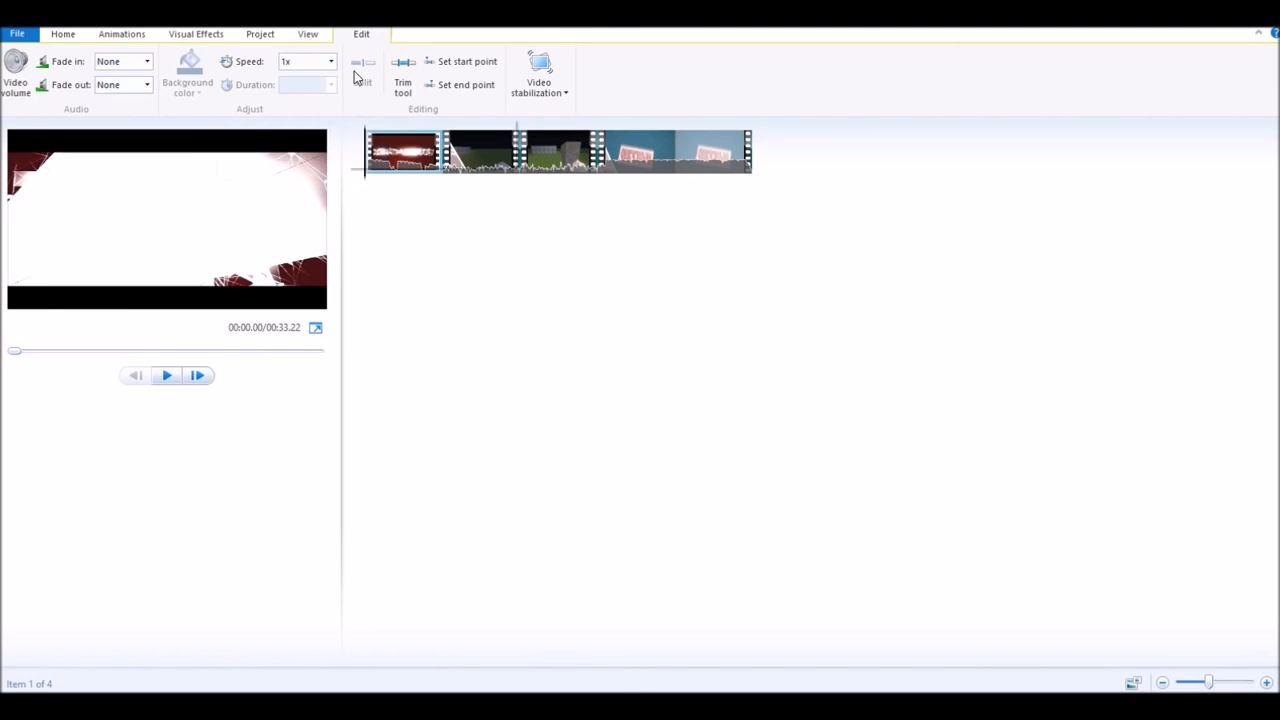
pyautogui.click(170, 377)
pyautogui.click(174, 379)
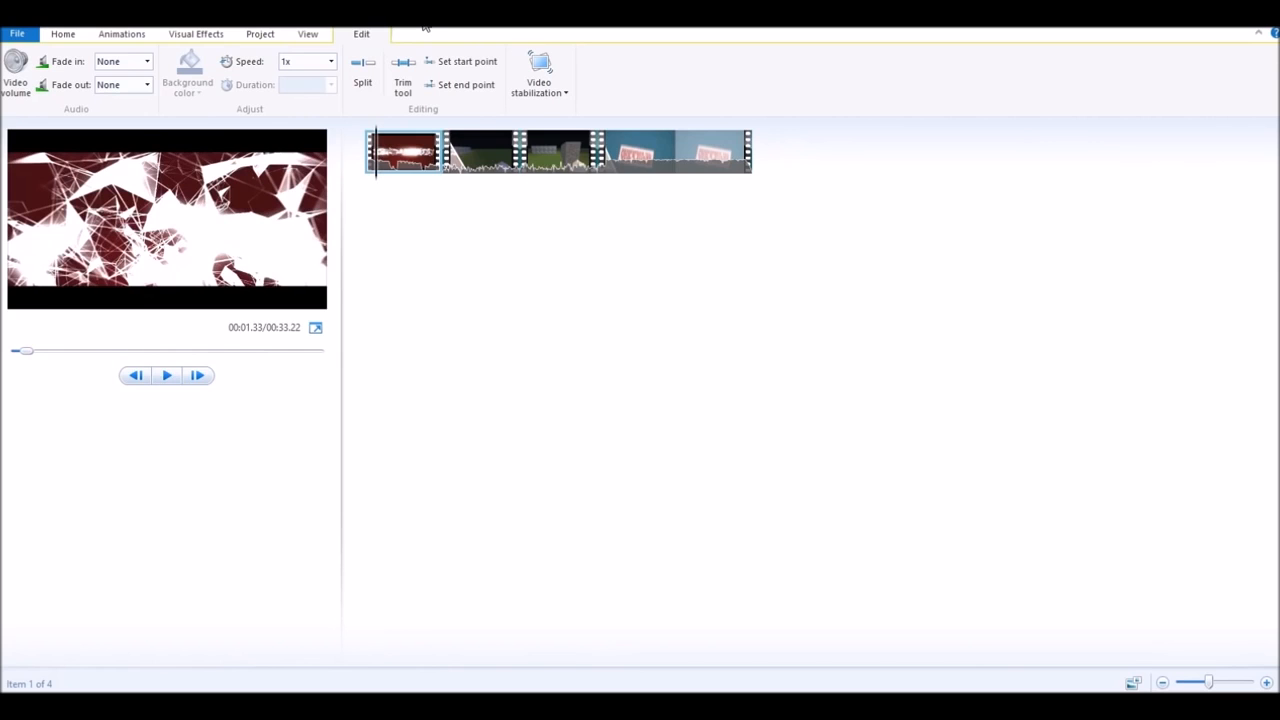
pyautogui.click(331, 61)
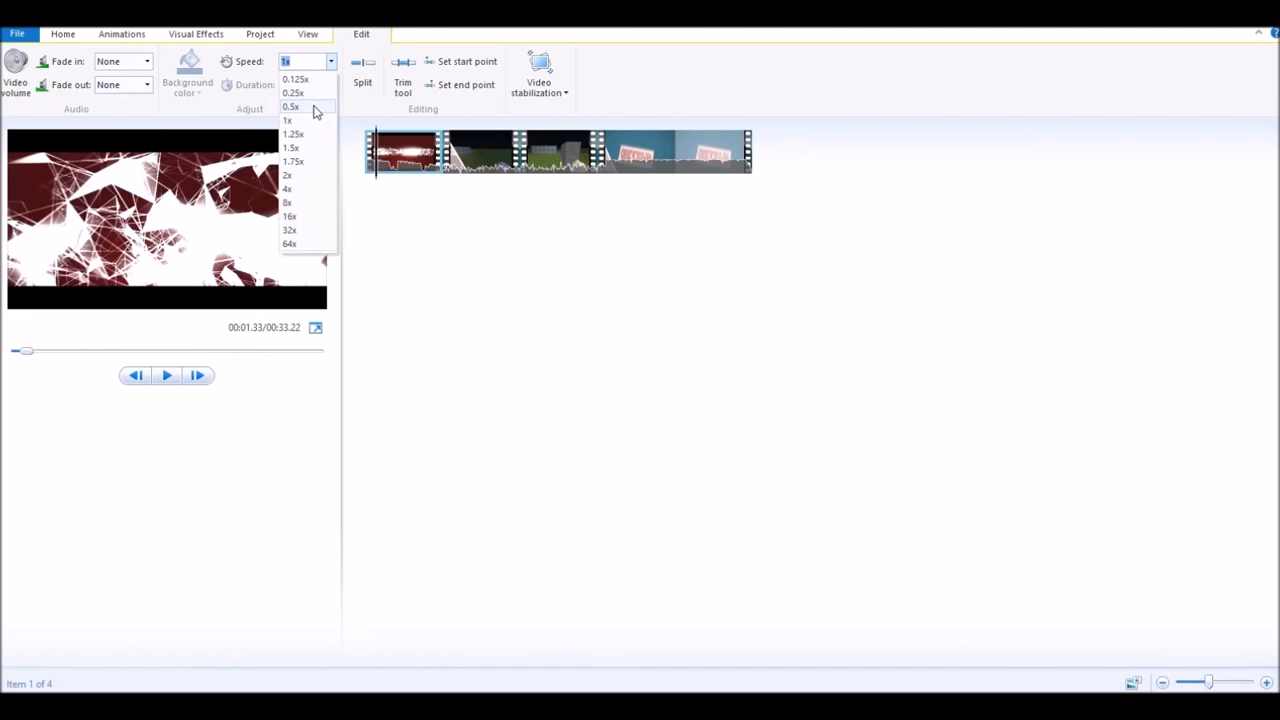
pyautogui.click(315, 106)
pyautogui.click(412, 167)
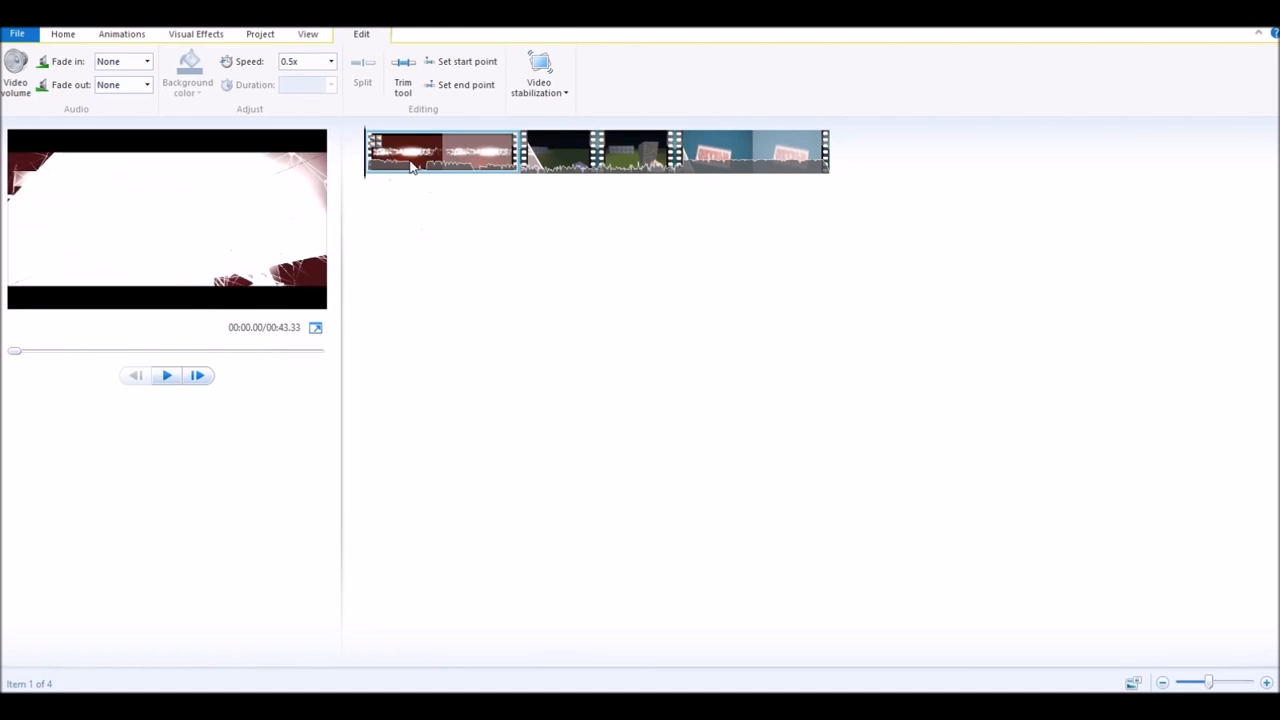
pyautogui.click(168, 375)
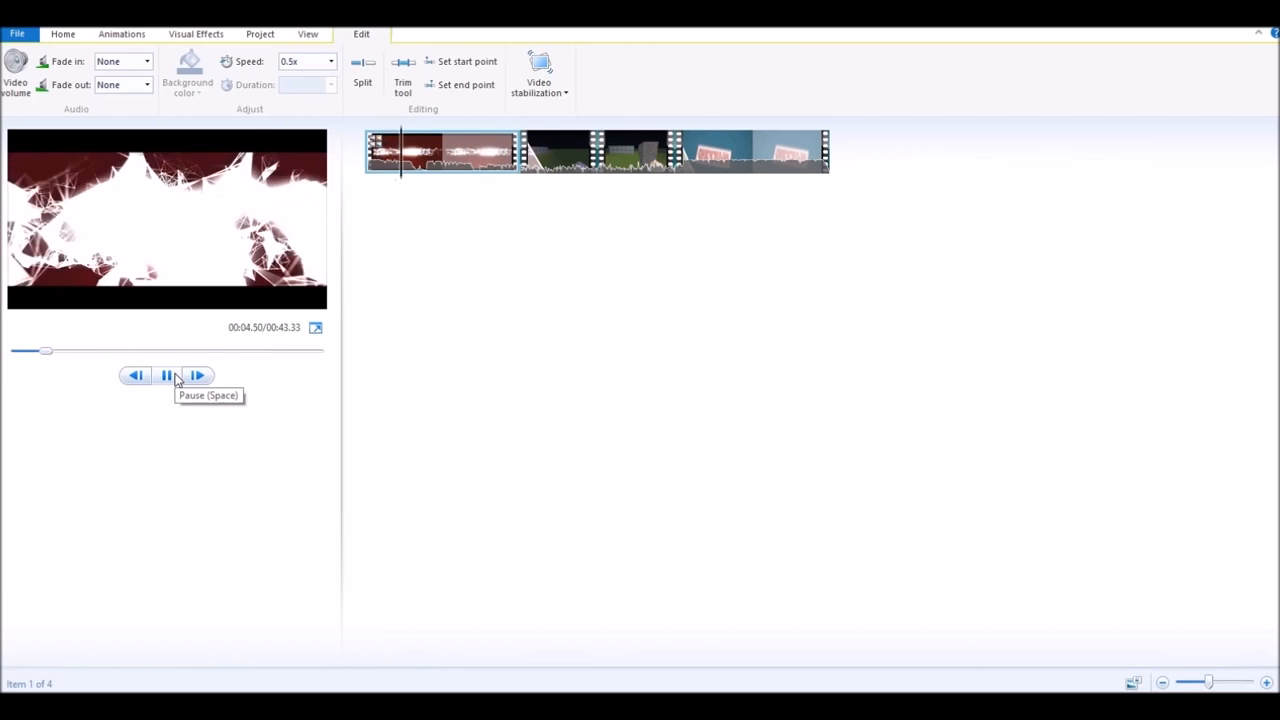
pyautogui.click(175, 376)
# - Change the intro clip's speed to 1.25x and preview it from the start
pyautogui.press('Home')
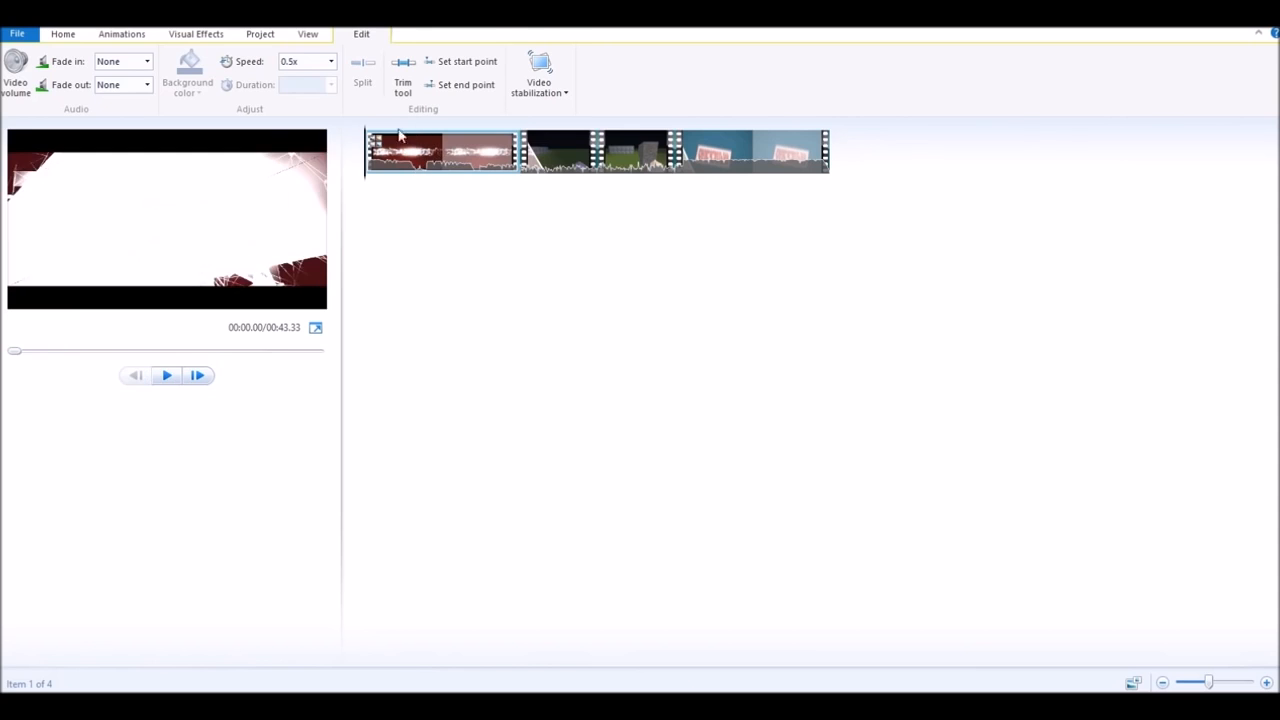
pyautogui.click(331, 63)
pyautogui.click(312, 136)
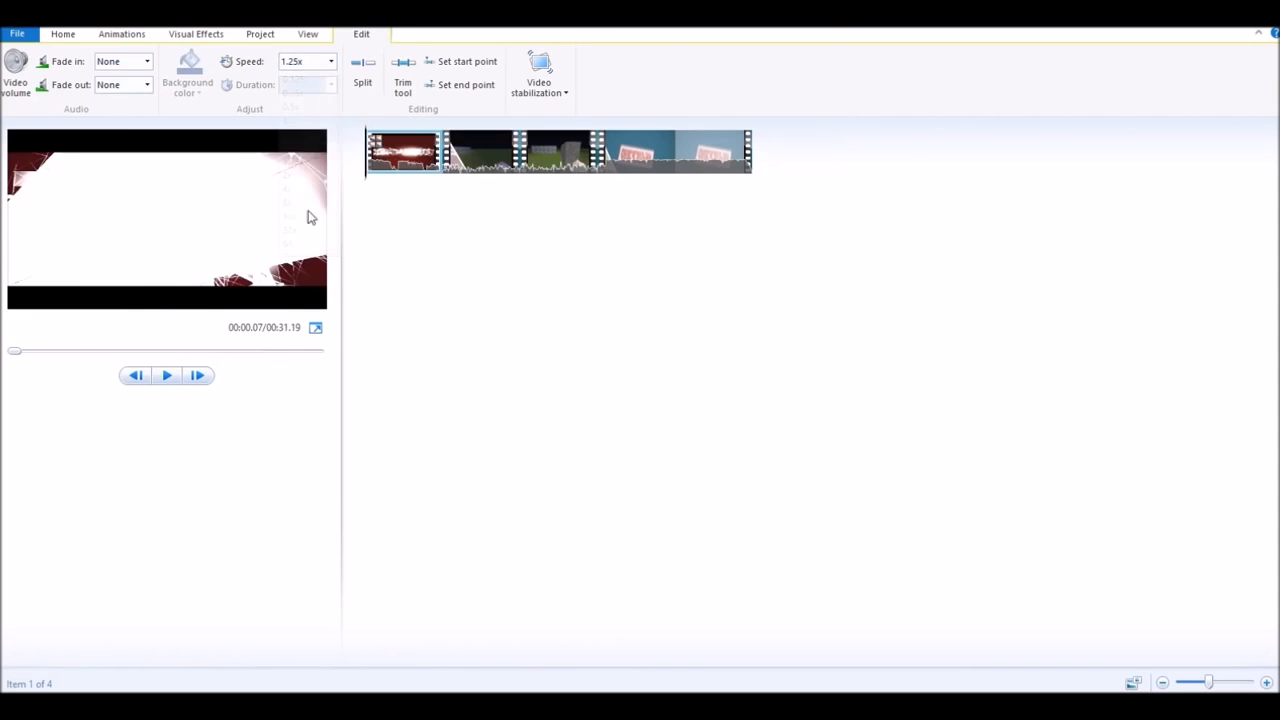
pyautogui.click(164, 377)
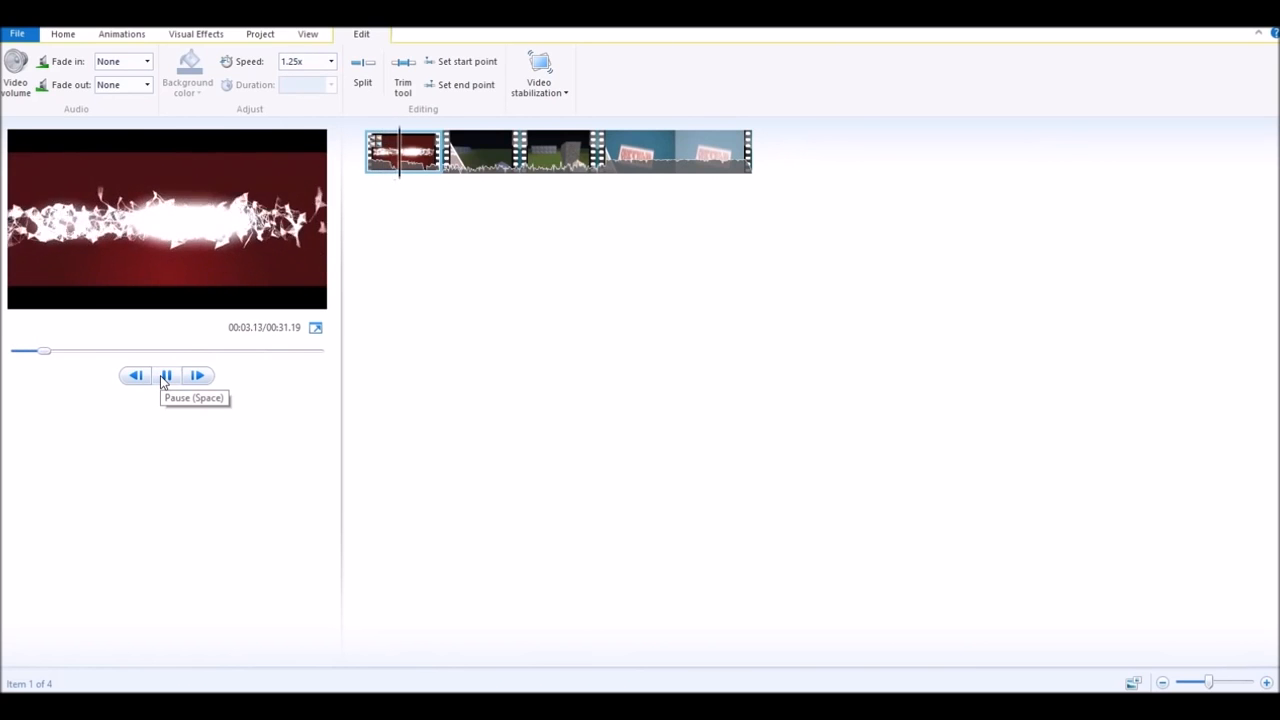
pyautogui.click(165, 378)
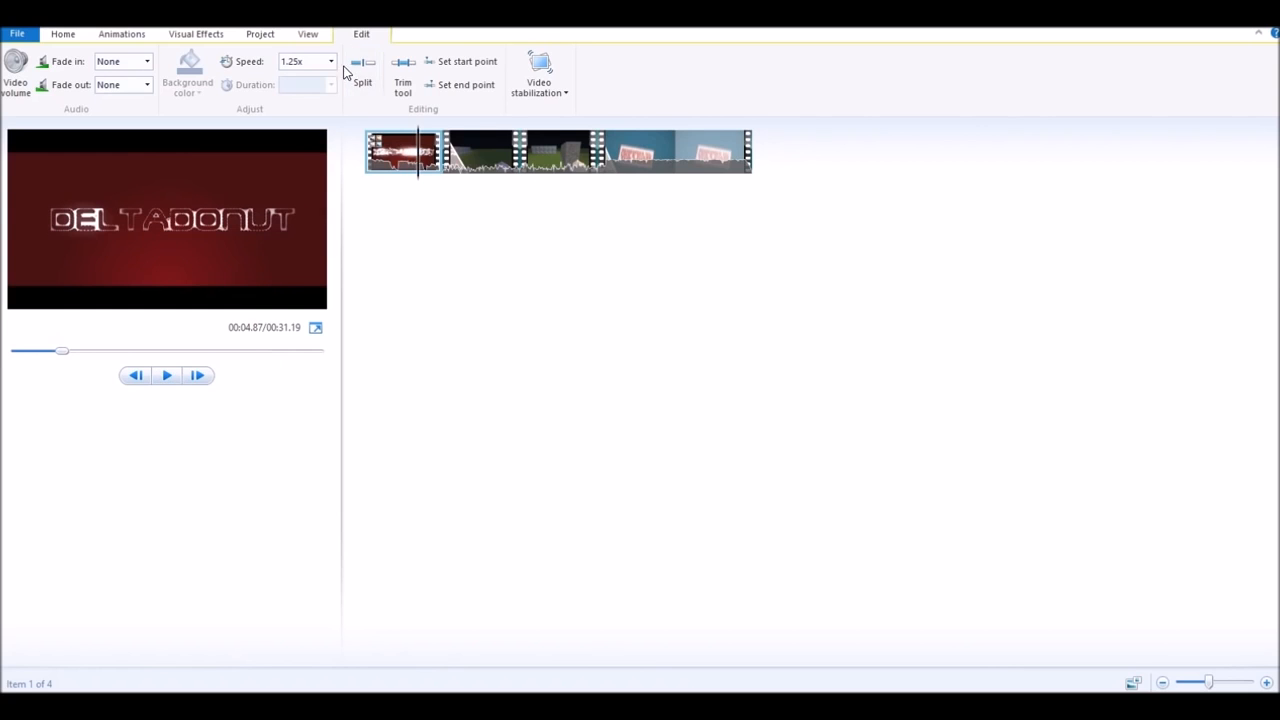
pyautogui.click(542, 160)
# - Set the third clip's speed to 1.25x and preview it
pyautogui.click(335, 64)
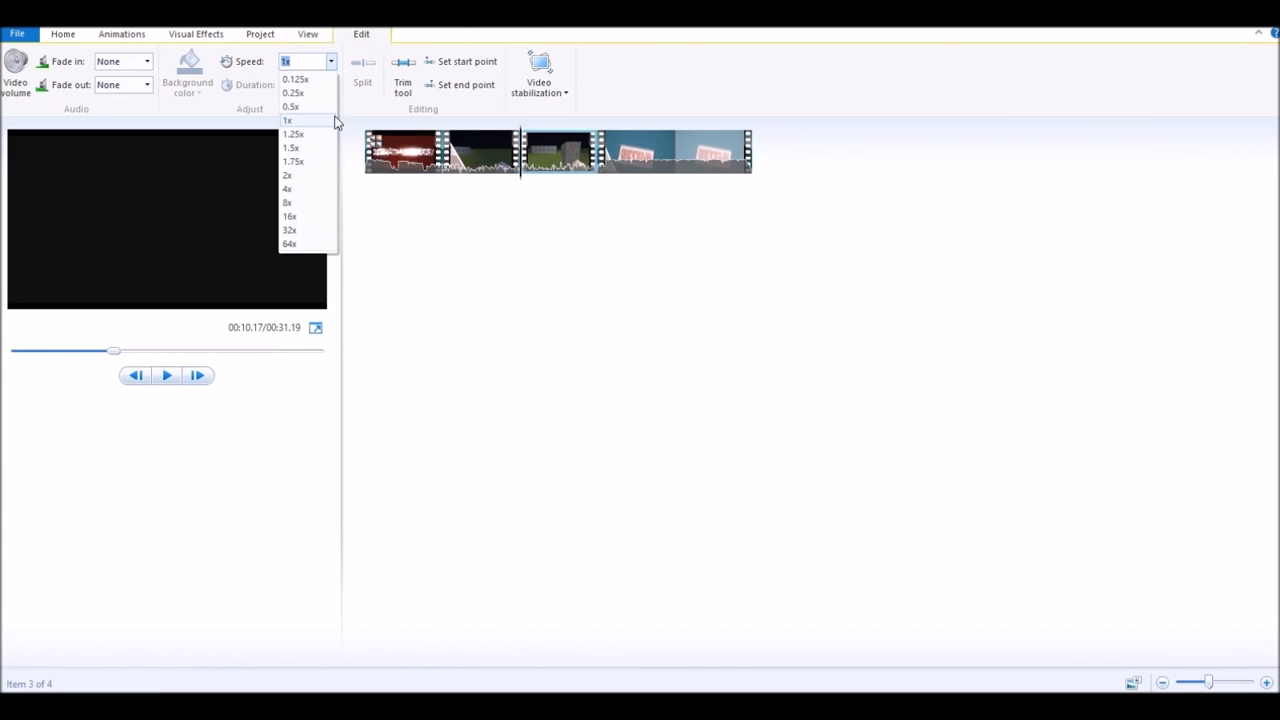
pyautogui.click(316, 135)
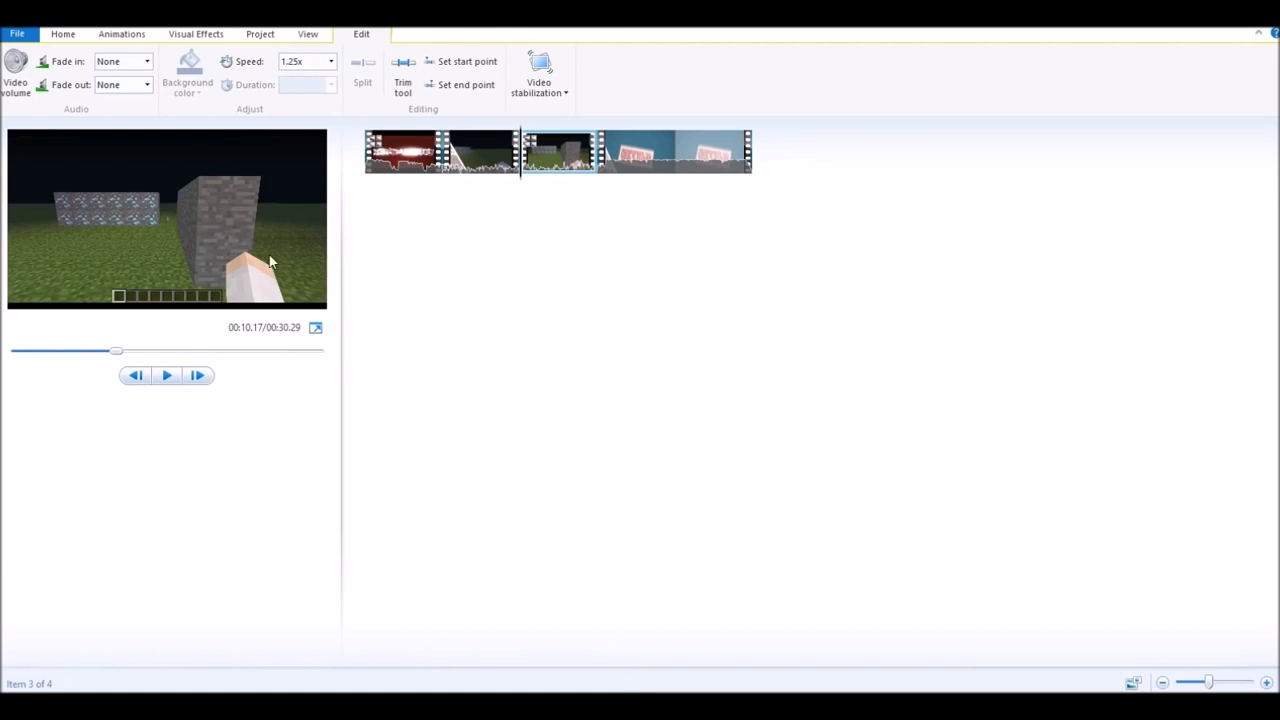
pyautogui.click(166, 377)
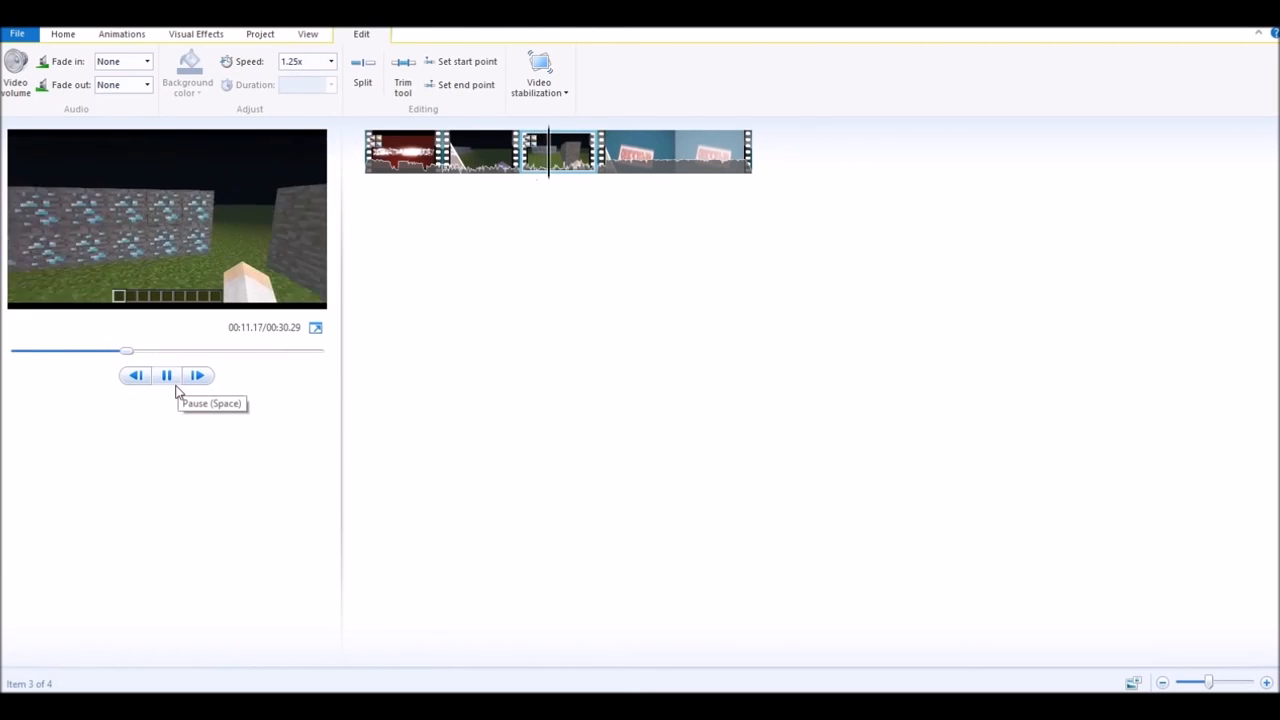
pyautogui.click(172, 386)
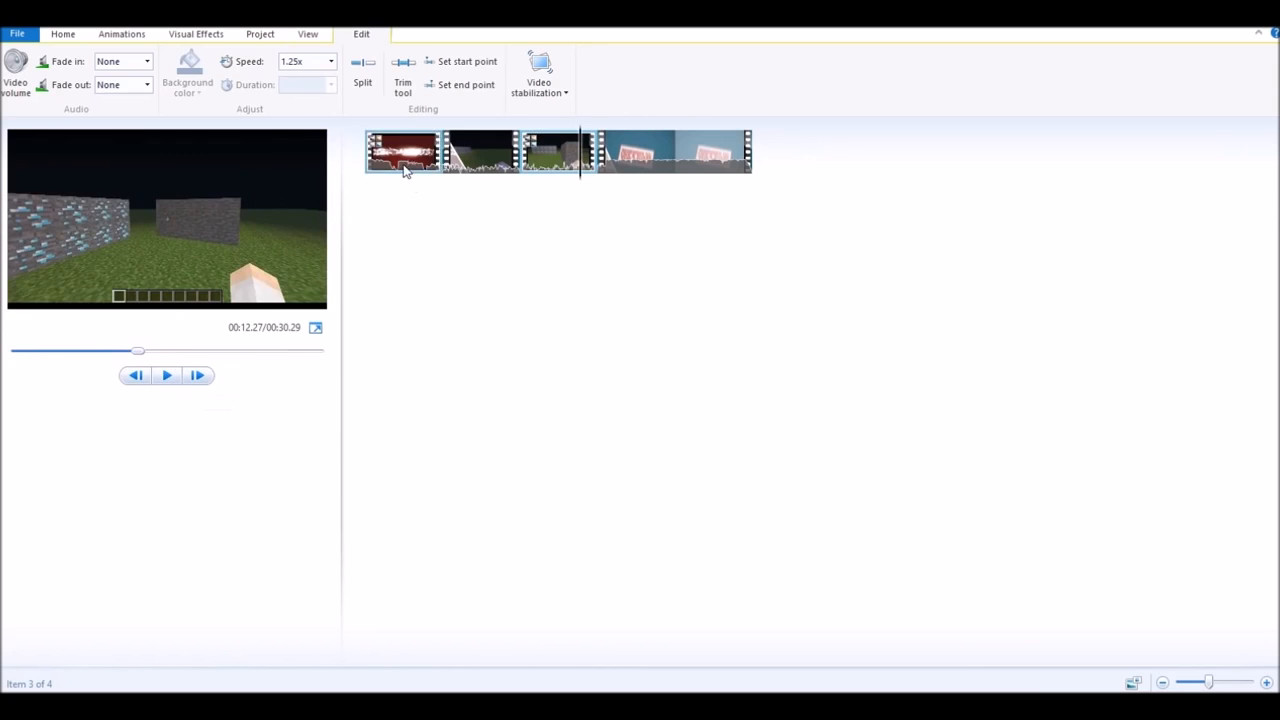
# - Return the intro clip to 1x speed and preview the movie from the second clip
pyautogui.click(403, 160)
pyautogui.click(330, 64)
pyautogui.click(300, 127)
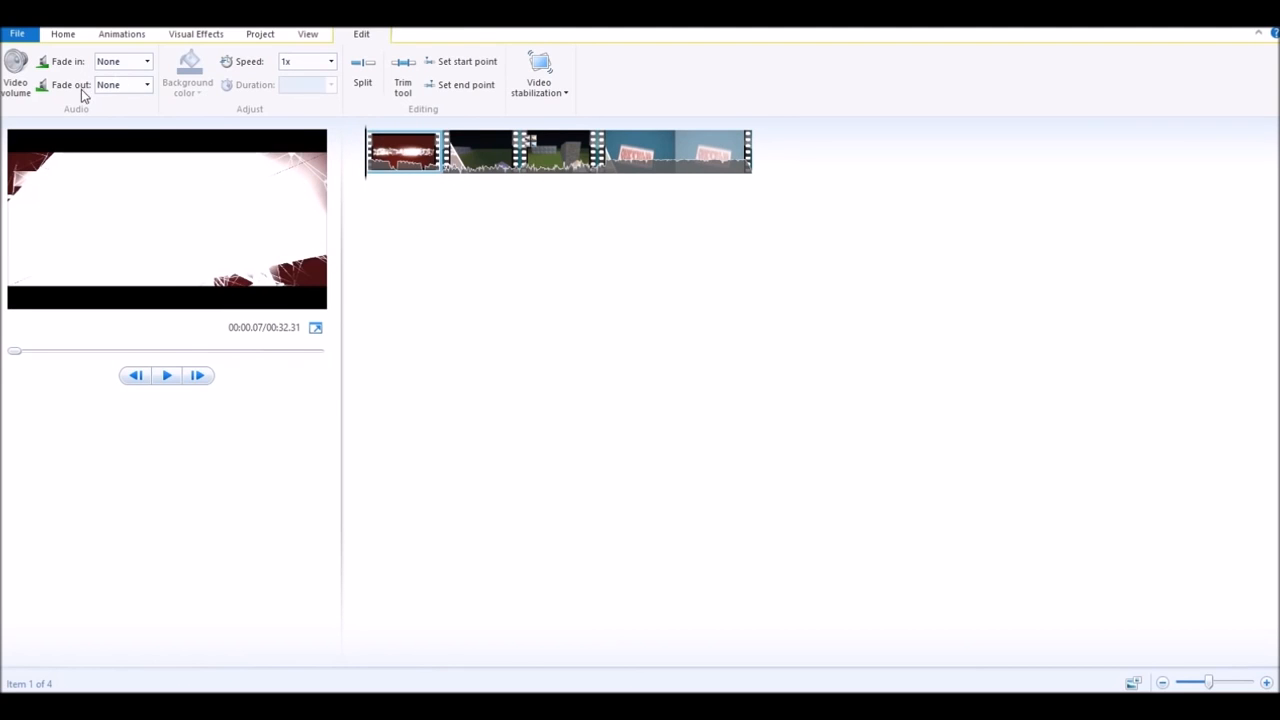
pyautogui.click(630, 172)
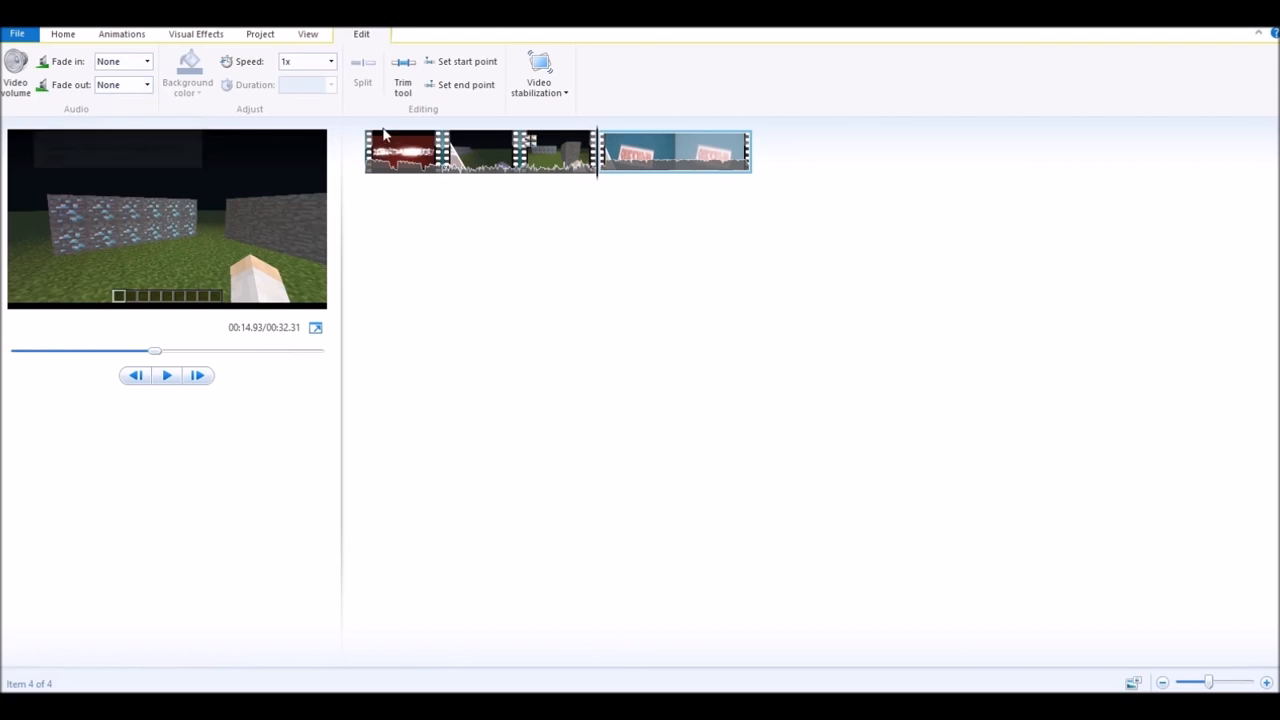
pyautogui.click(476, 162)
pyautogui.click(166, 375)
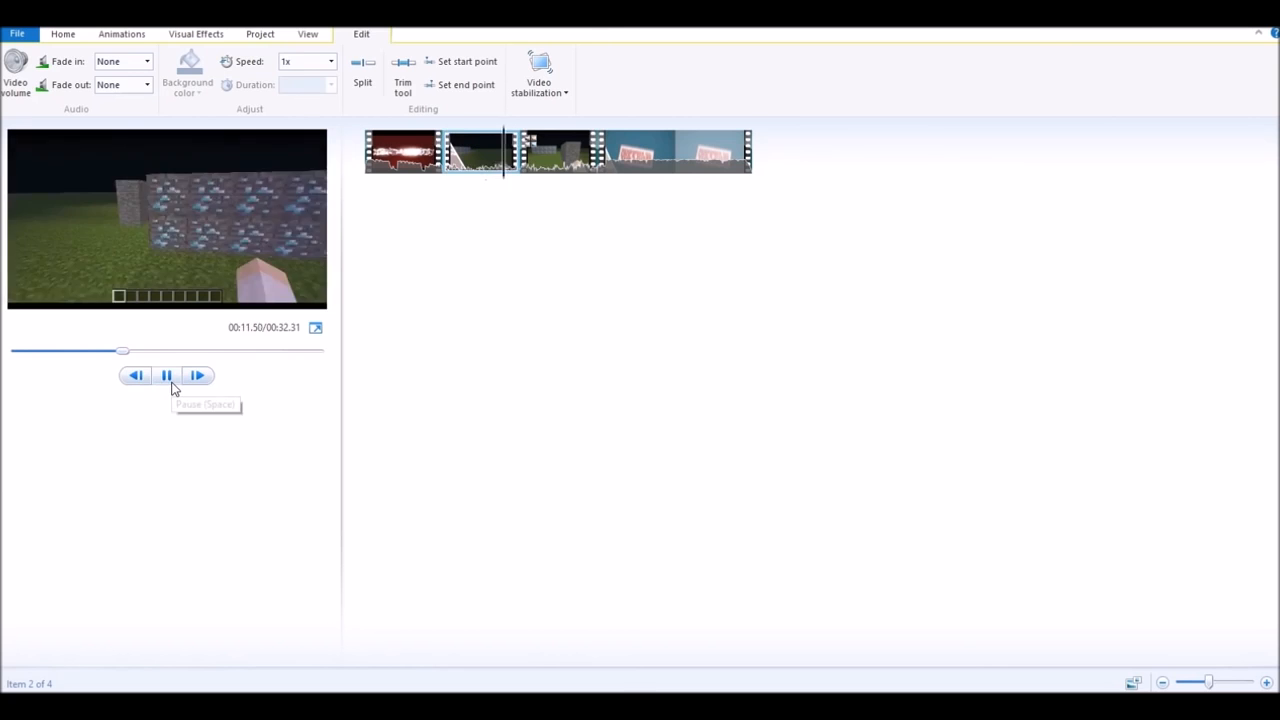
pyautogui.click(166, 377)
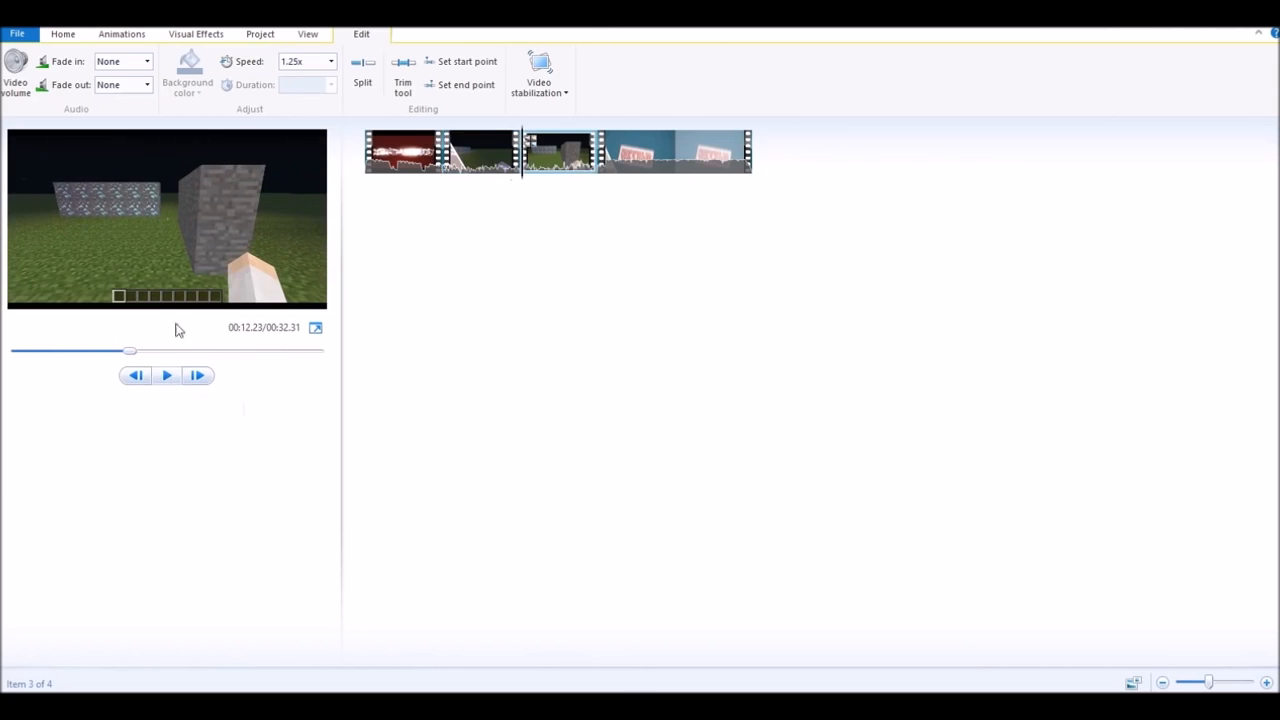
pyautogui.click(484, 163)
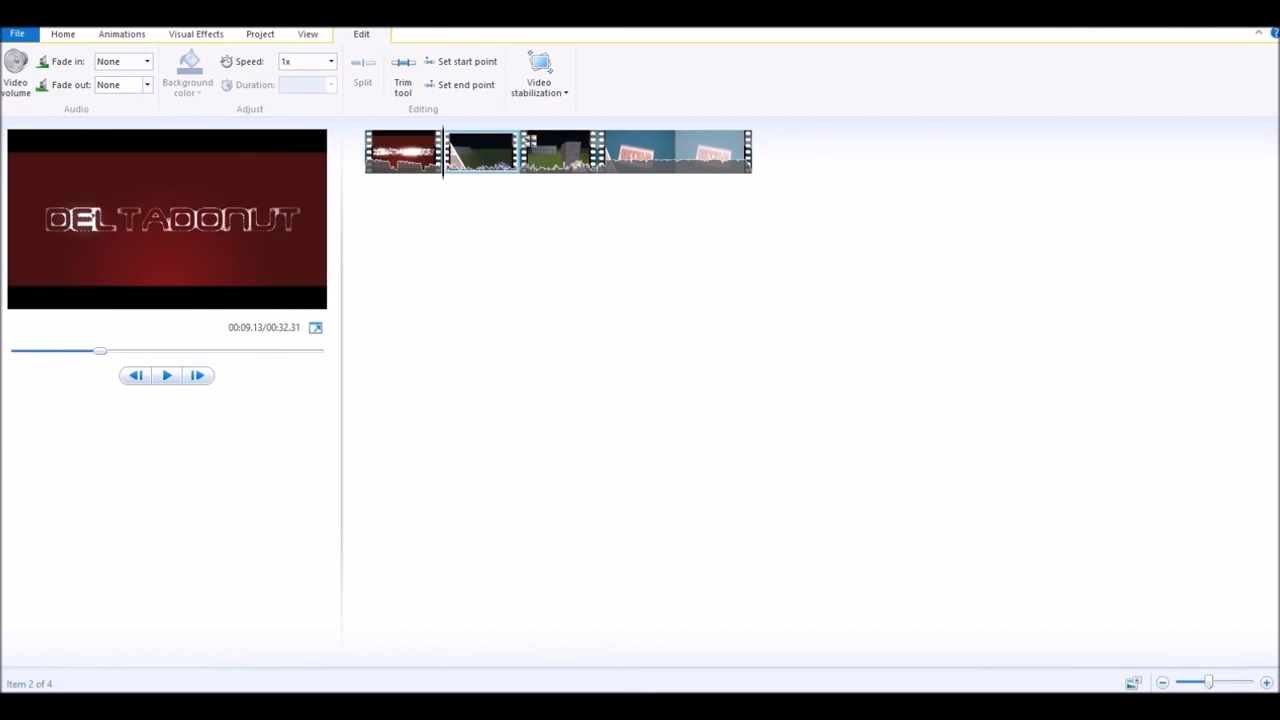
pyautogui.click(401, 168)
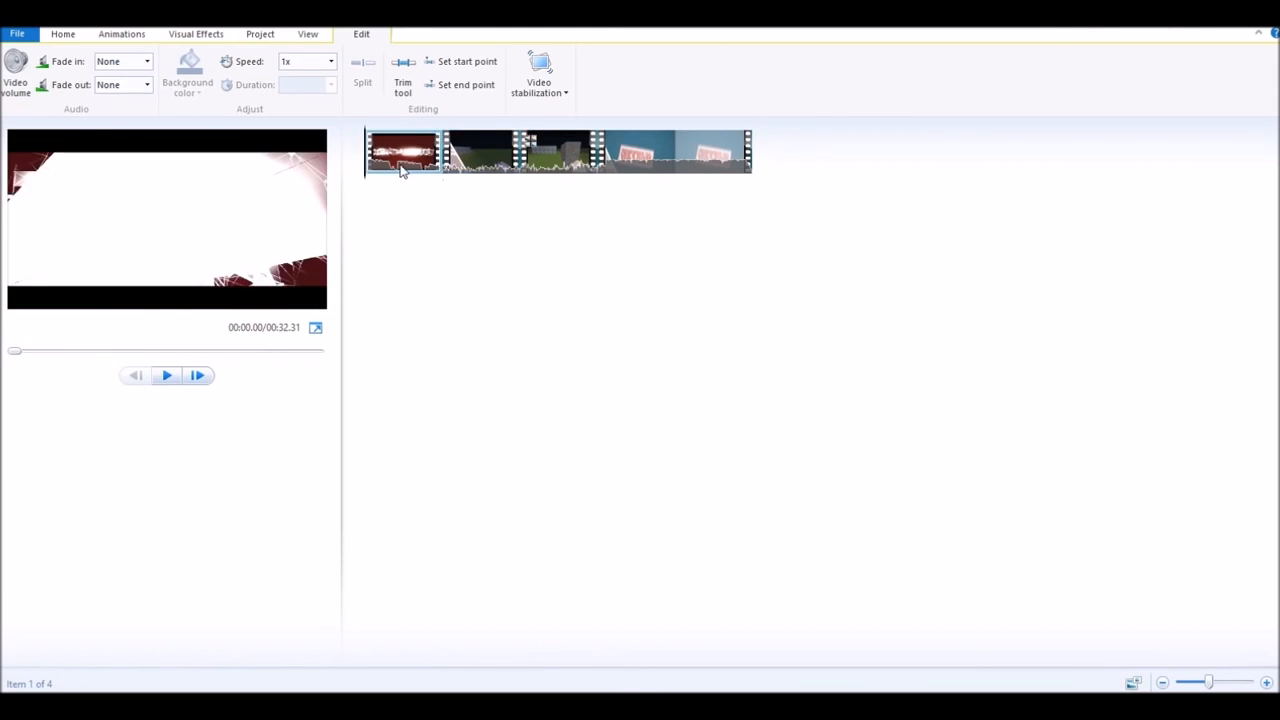
# - Give the intro clip a Medium audio fade-out and preview it
pyautogui.click(148, 86)
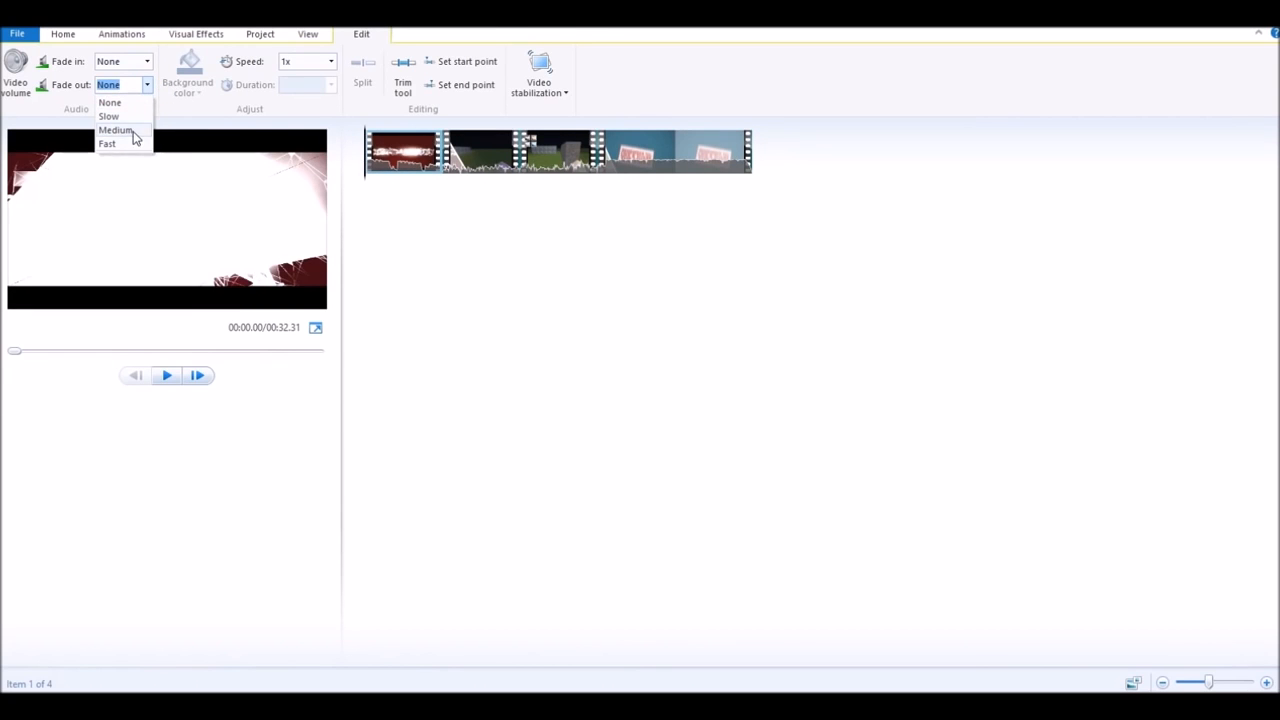
pyautogui.click(116, 130)
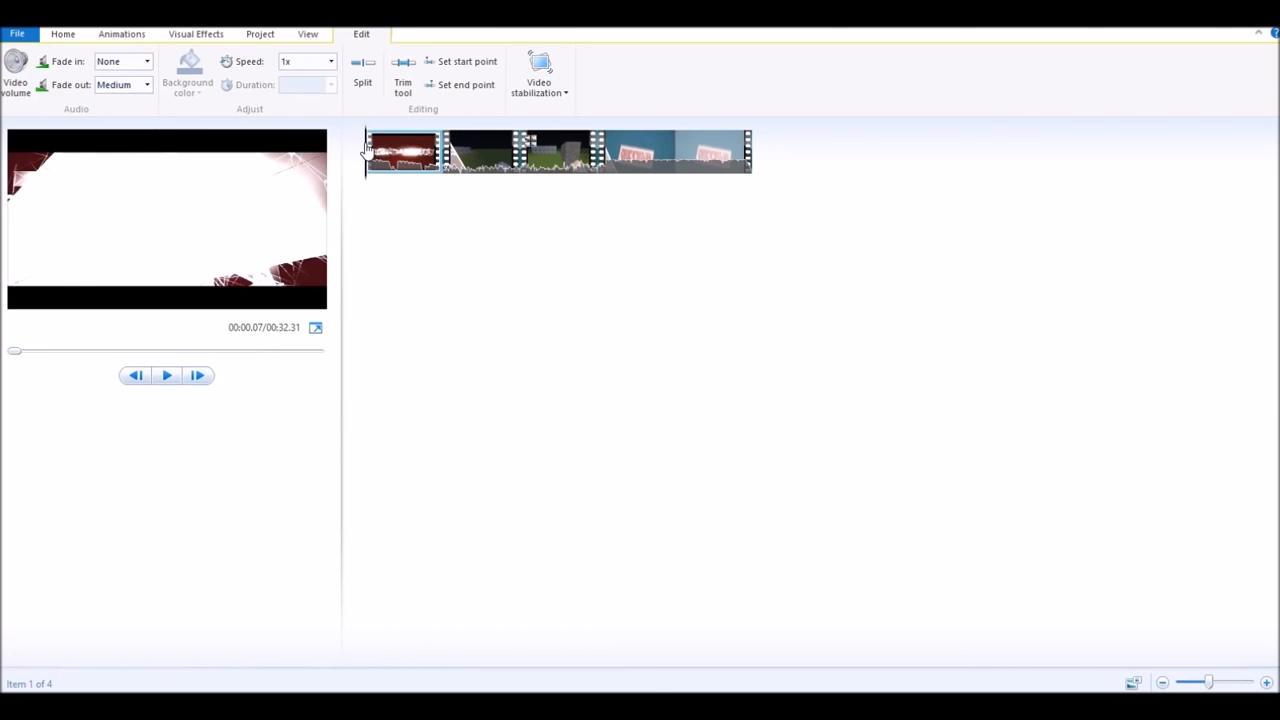
pyautogui.click(167, 376)
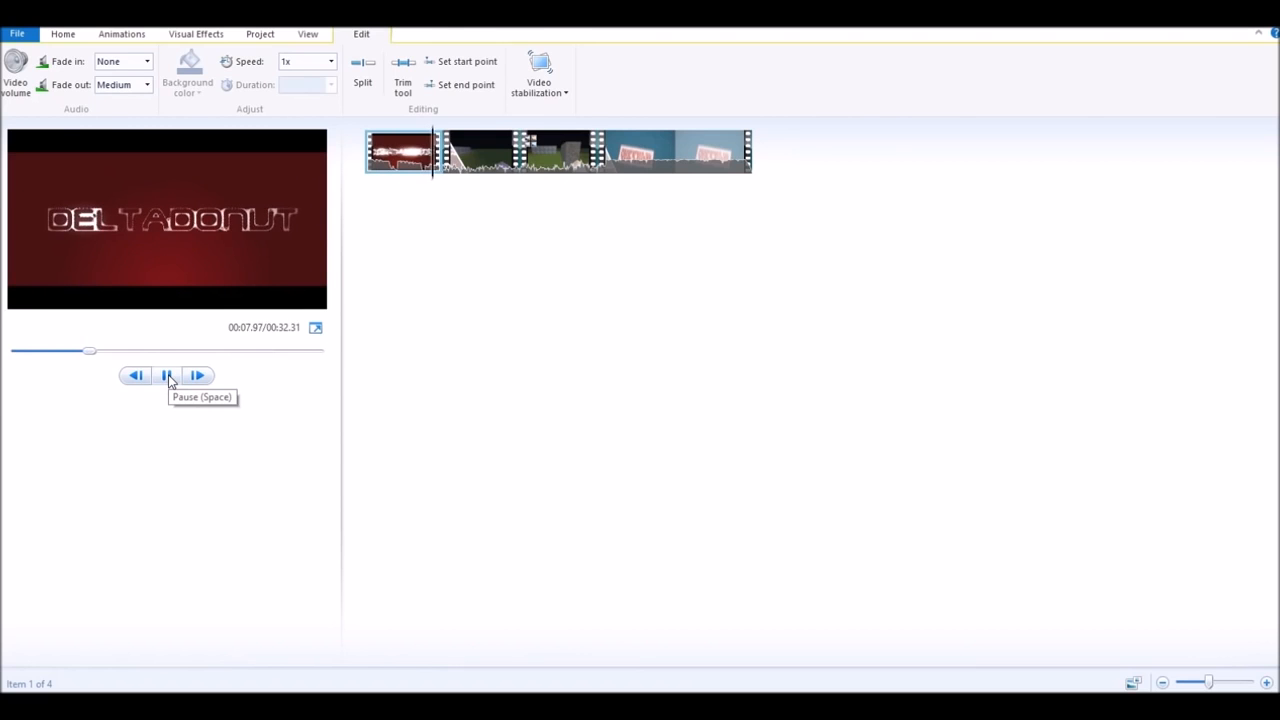
pyautogui.click(168, 377)
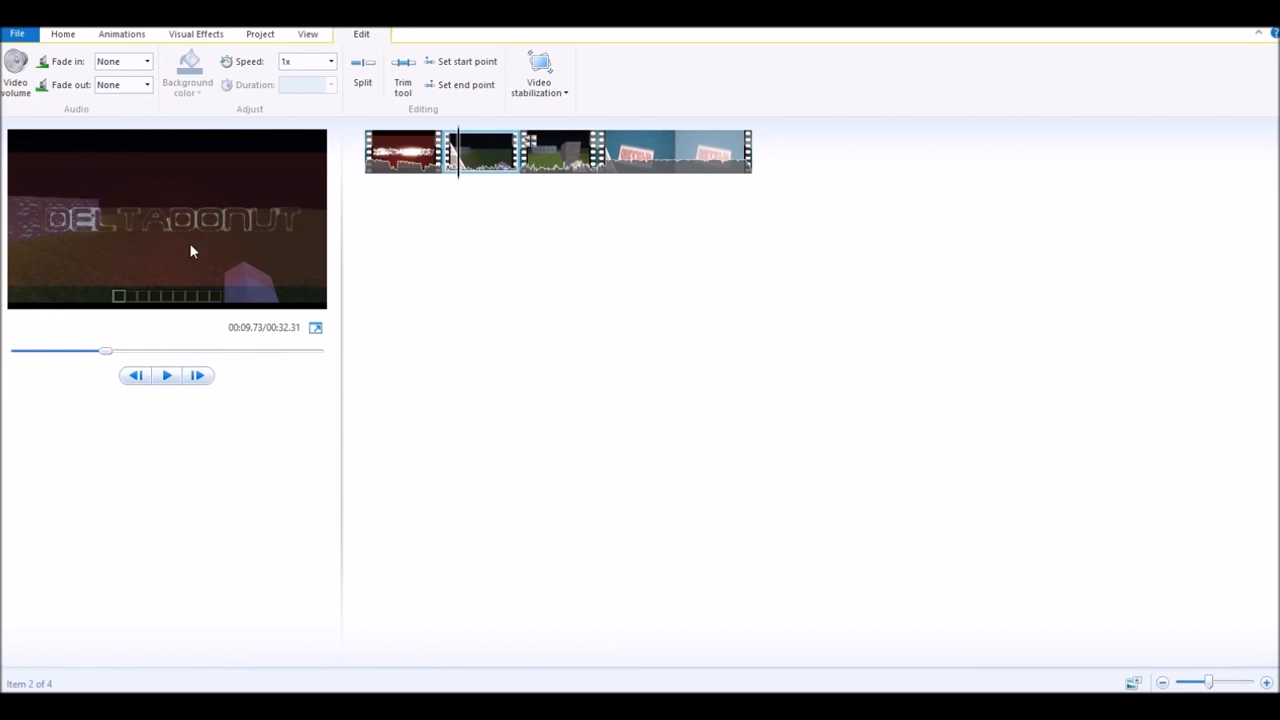
pyautogui.click(417, 165)
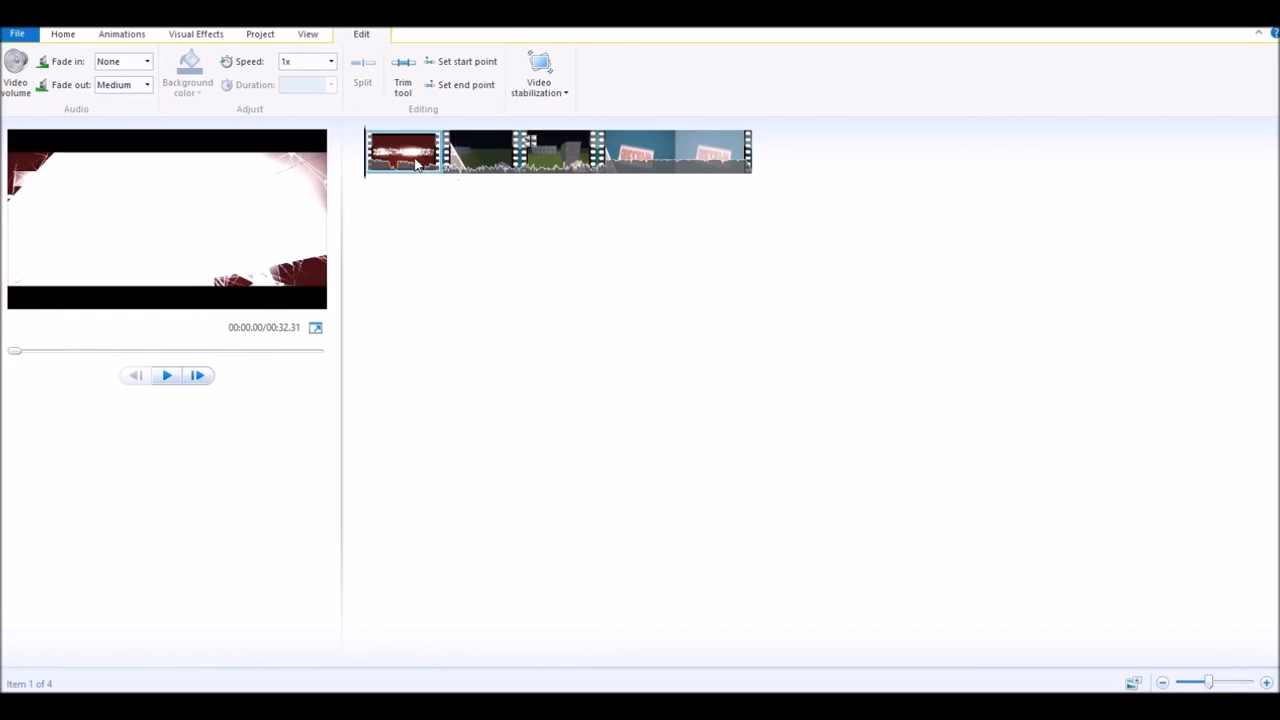
# - Give the intro clip a Slow audio fade-in and preview both fades
pyautogui.click(147, 61)
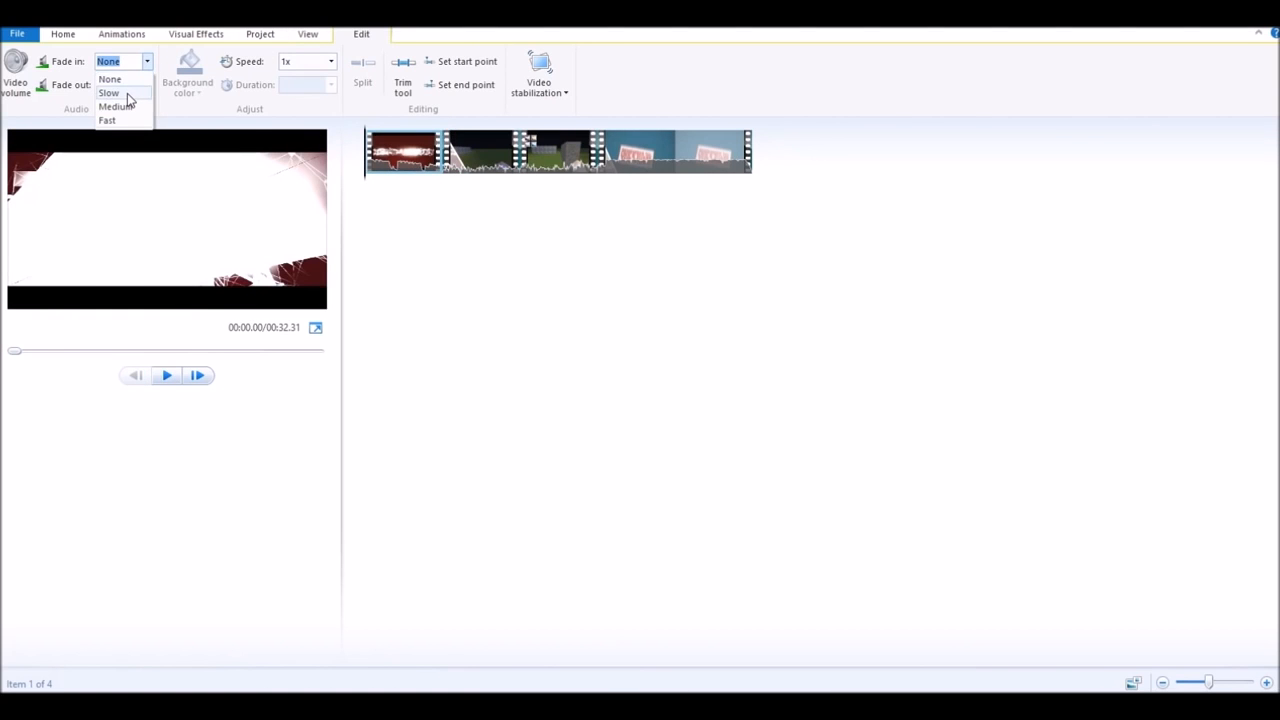
pyautogui.click(127, 93)
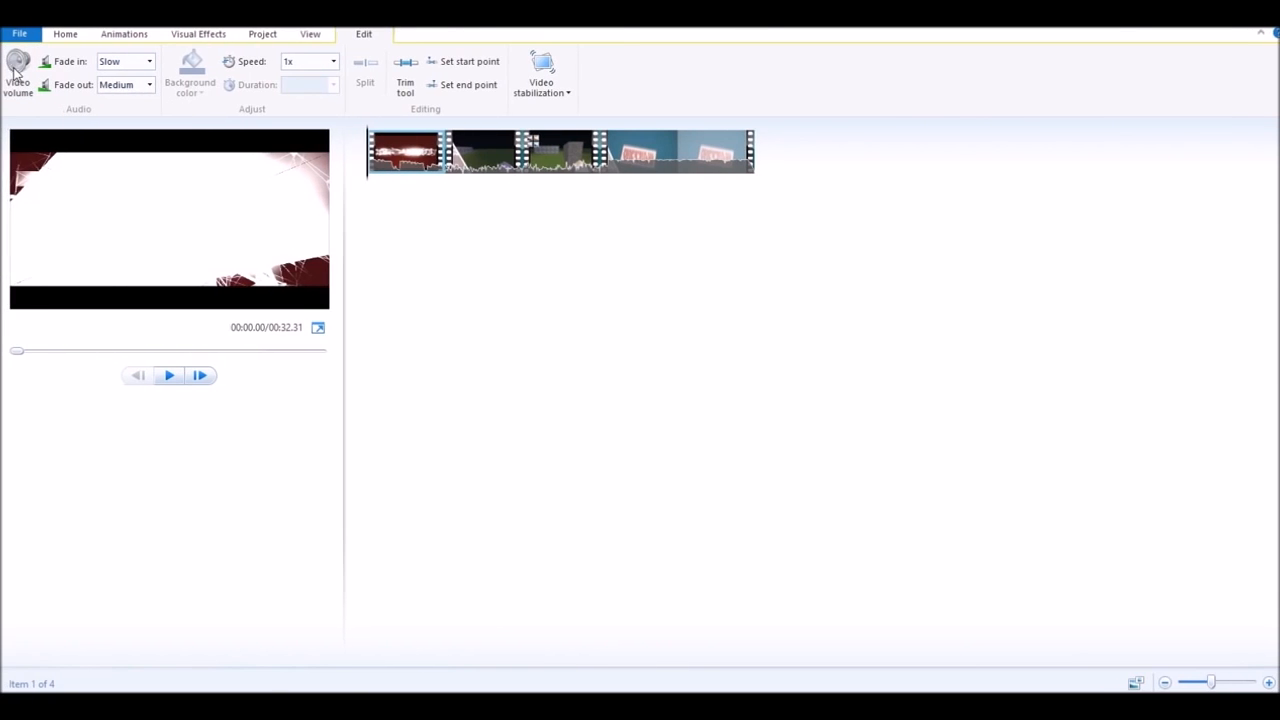
pyautogui.click(18, 72)
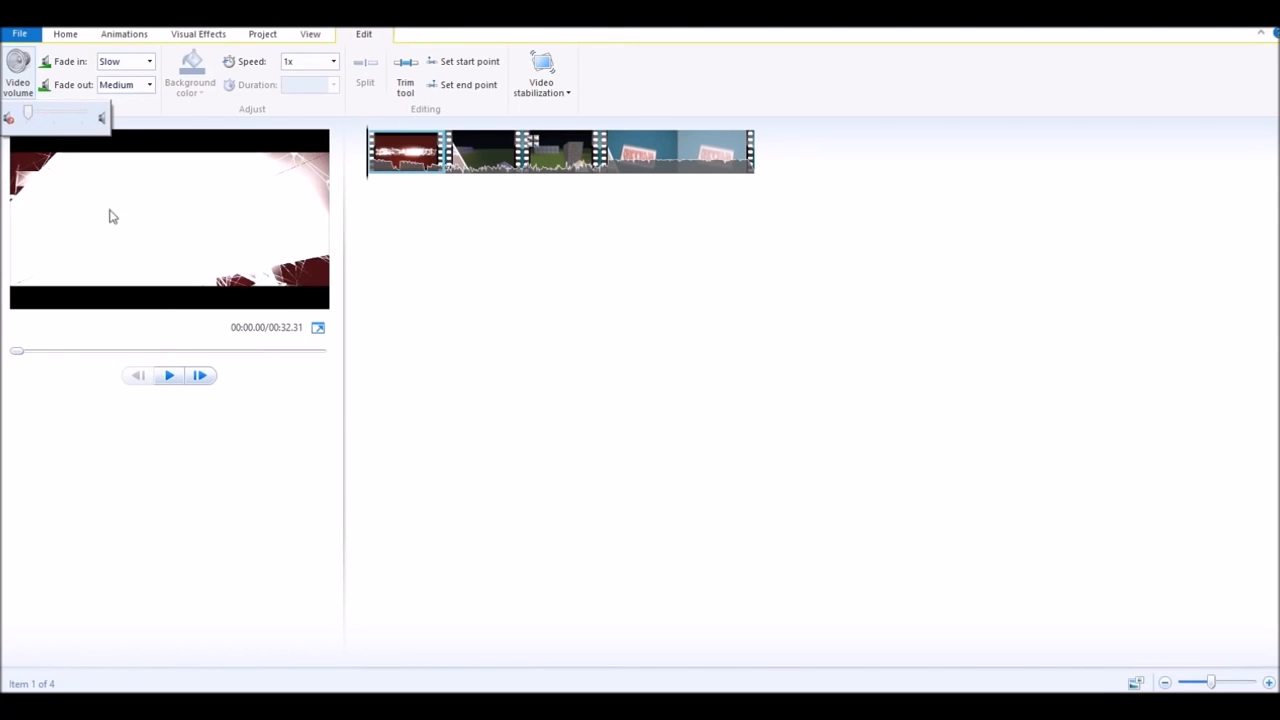
pyautogui.click(167, 376)
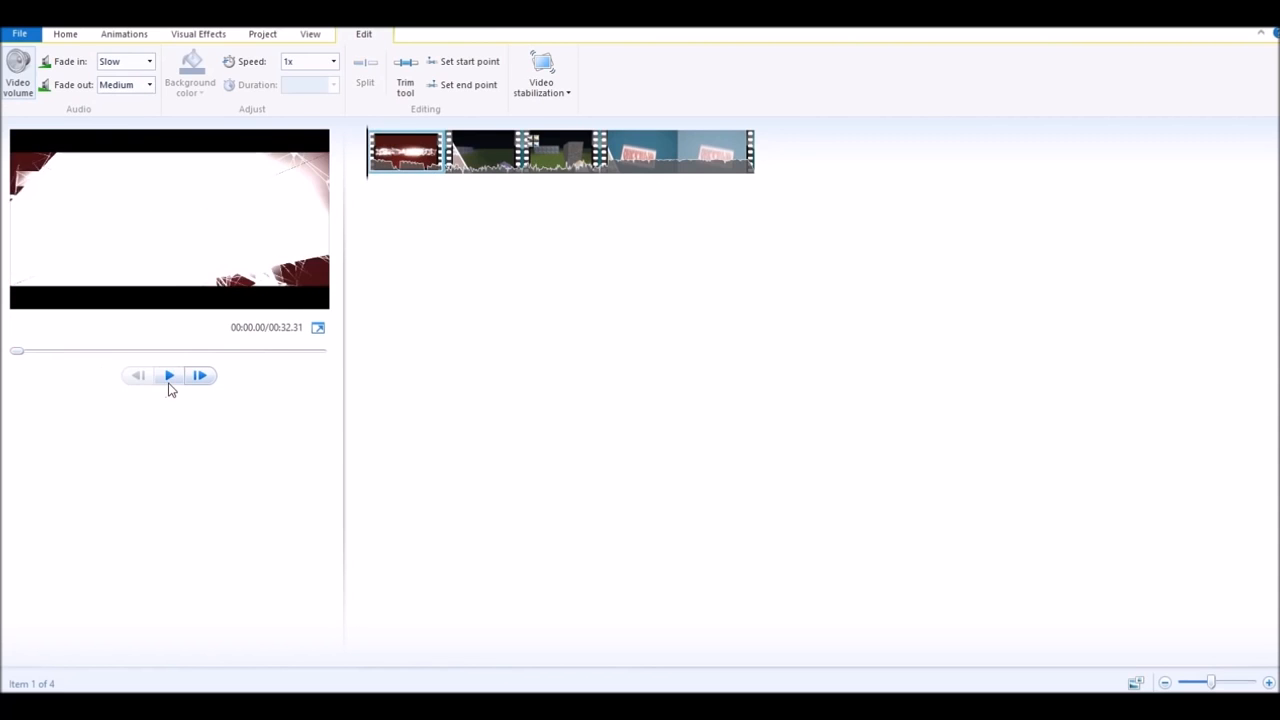
pyautogui.click(169, 380)
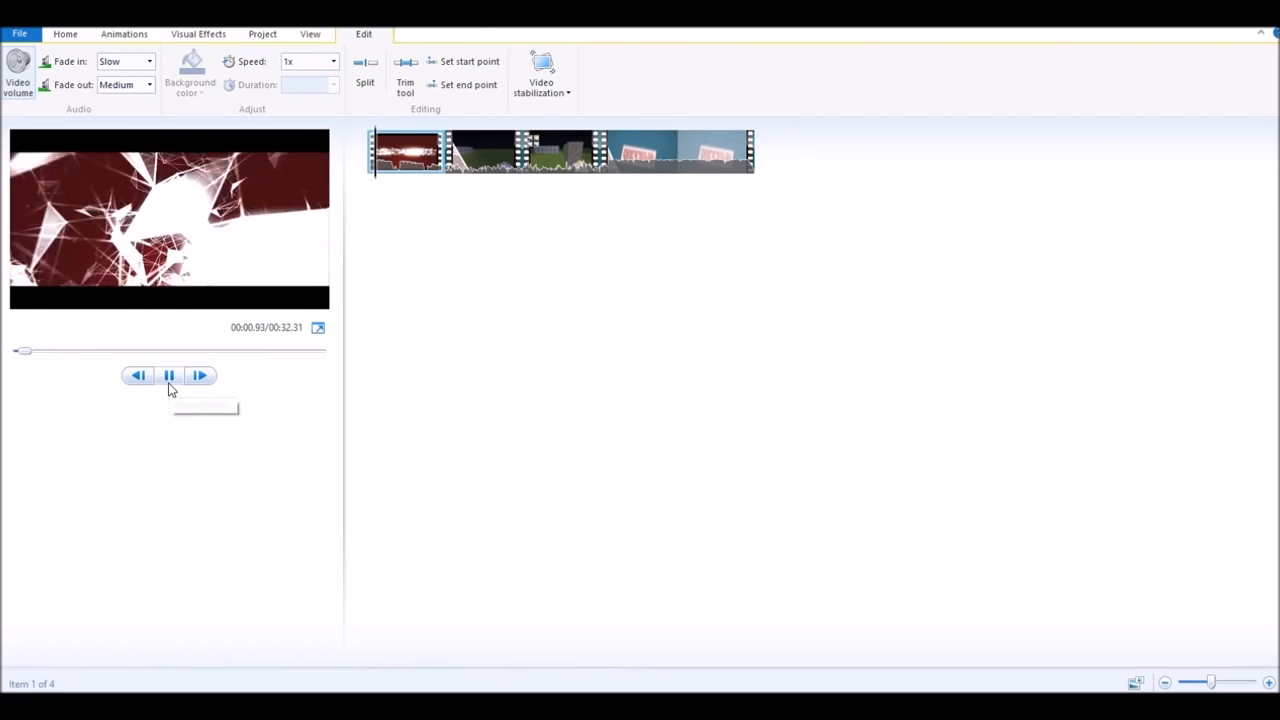
pyautogui.click(169, 382)
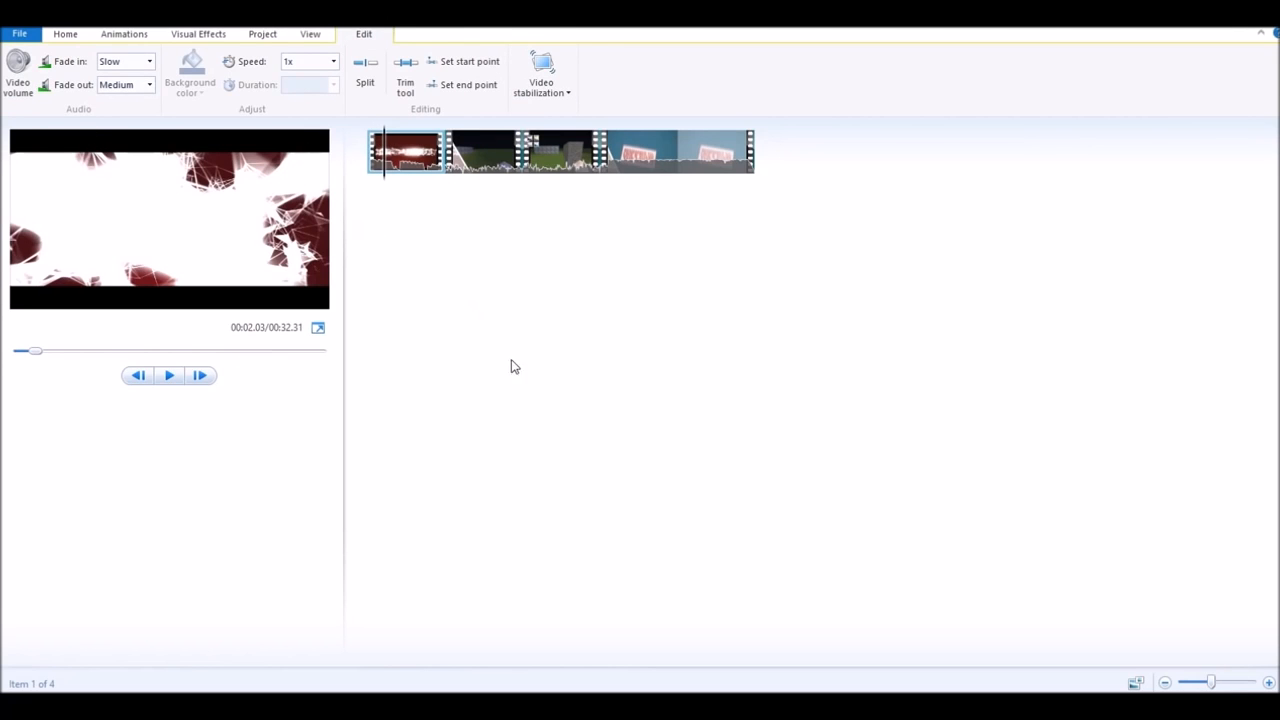
pyautogui.click(174, 36)
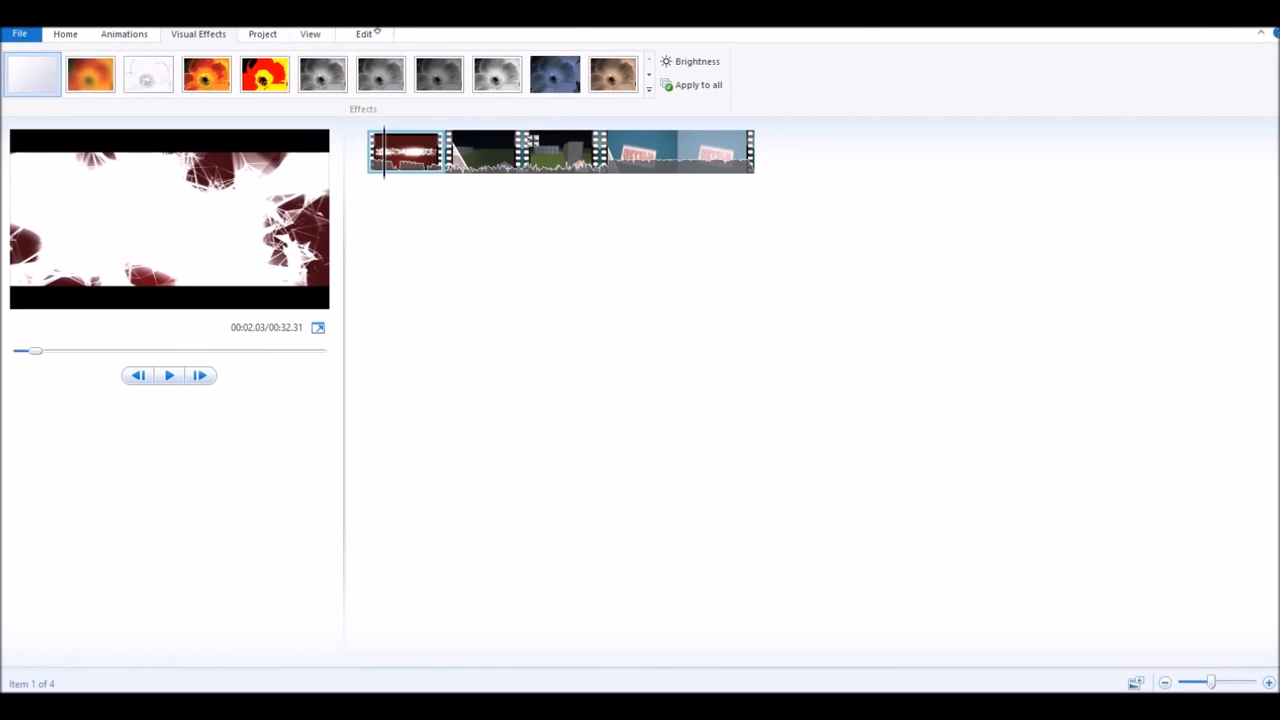
# - Raise the red intro clip's brightness slightly, then show the Project settings with widescreen 16:9
pyautogui.click(688, 65)
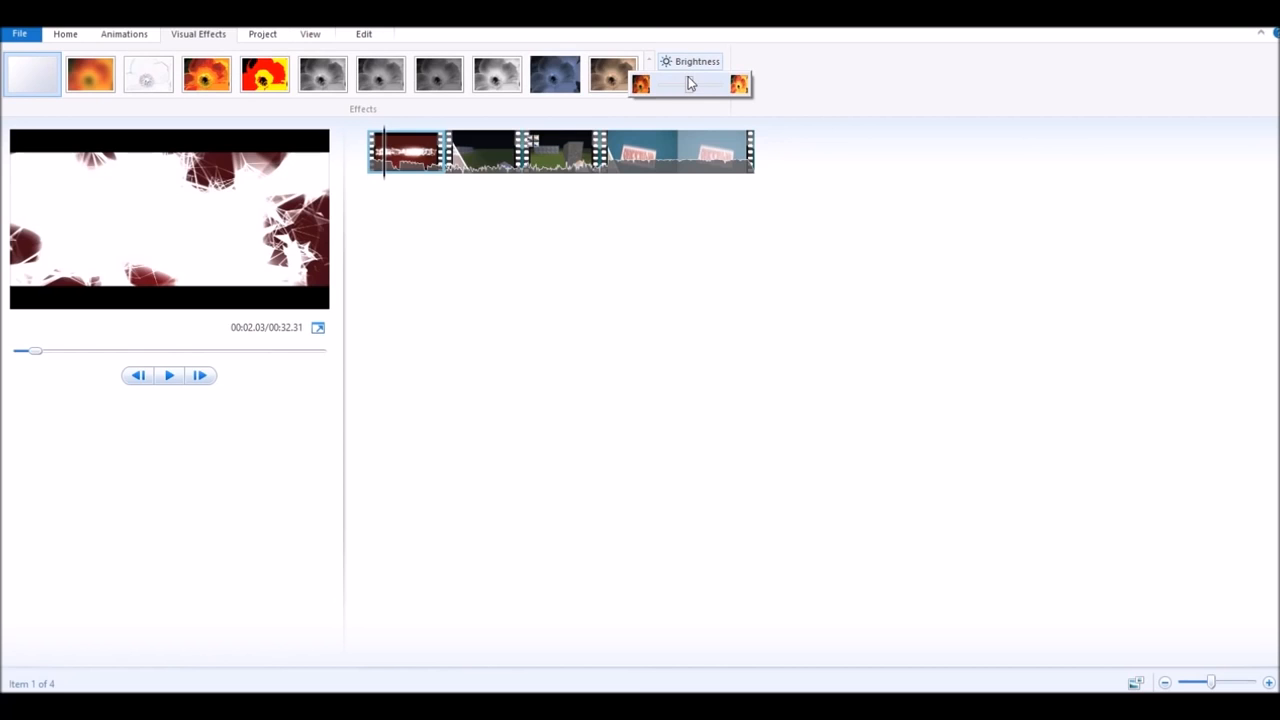
pyautogui.moveTo(688, 79)
pyautogui.mouseDown()
pyautogui.moveTo(726, 81)
pyautogui.moveTo(669, 95)
pyautogui.moveTo(695, 74)
pyautogui.mouseUp()
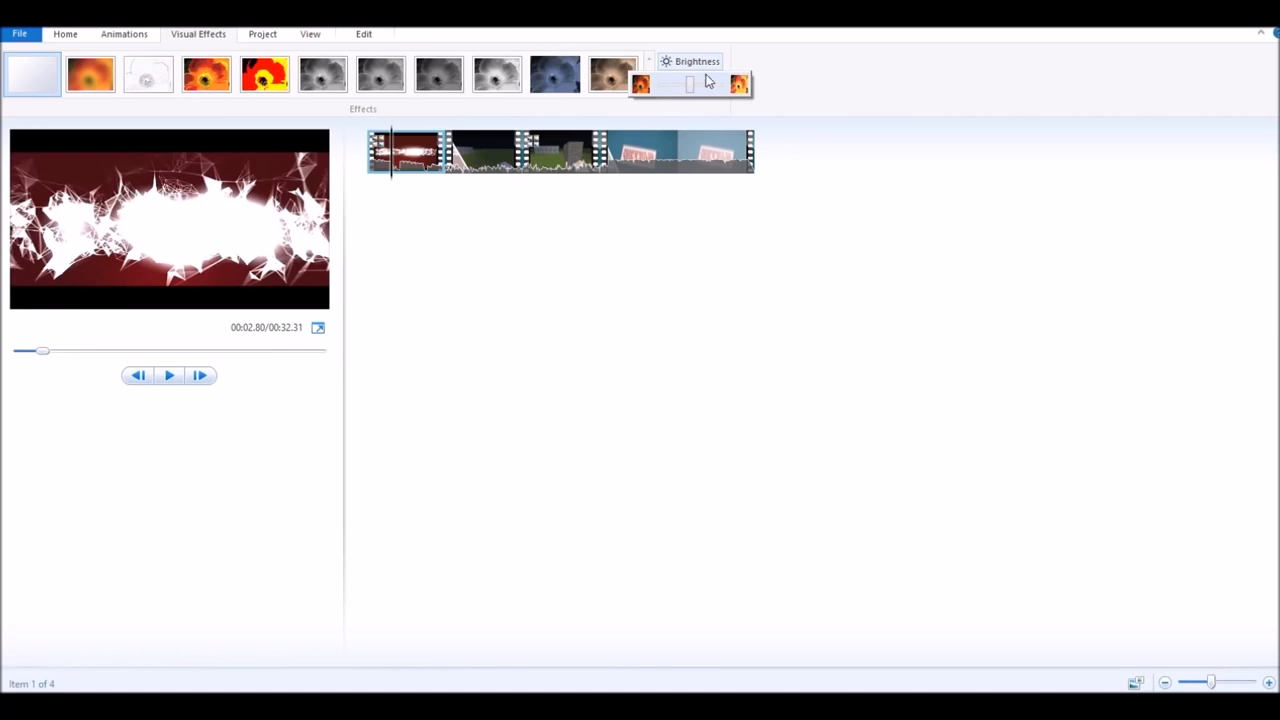
pyautogui.click(911, 102)
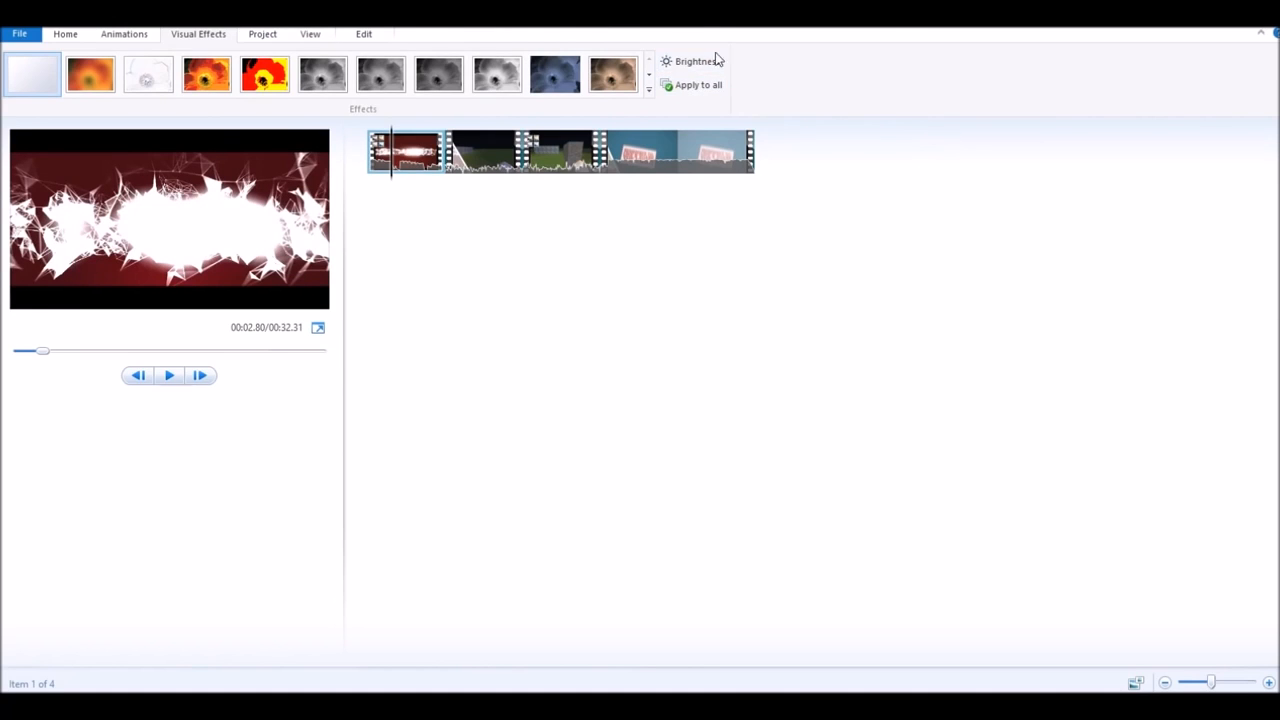
pyautogui.click(263, 35)
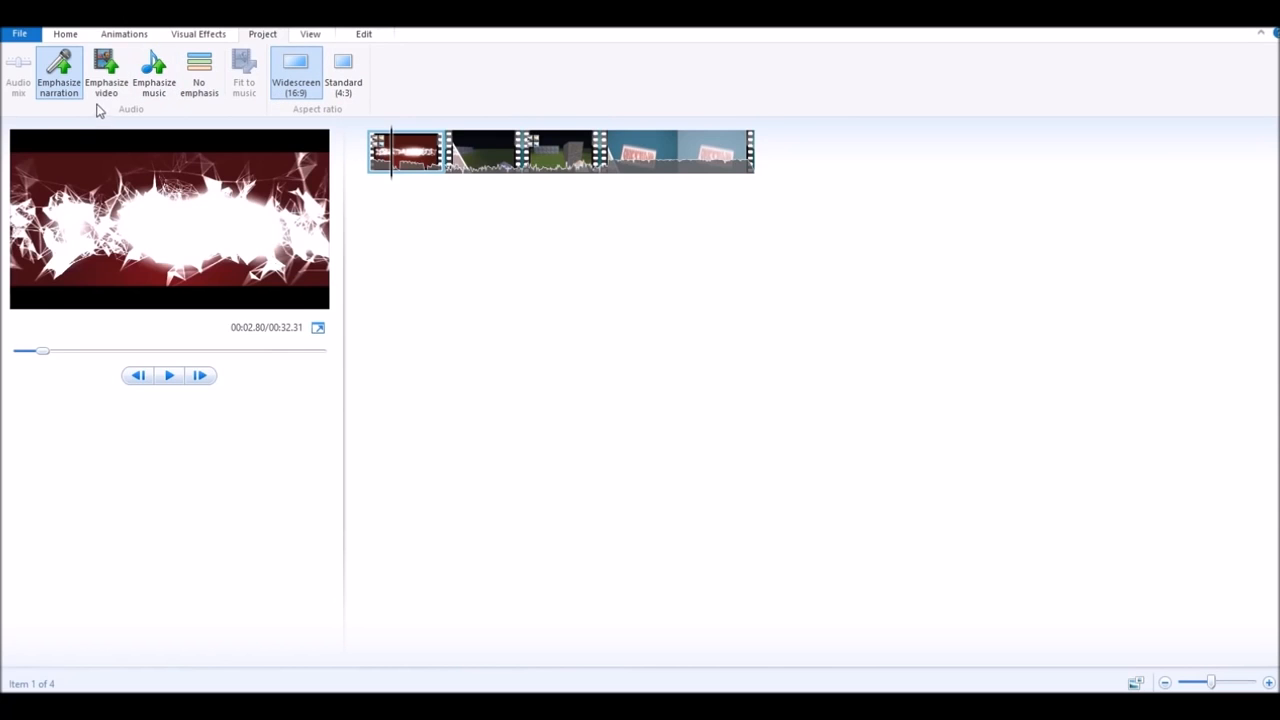
# - Browse the View, Edit and Animations ribbon options, then return to Home
pyautogui.click(308, 38)
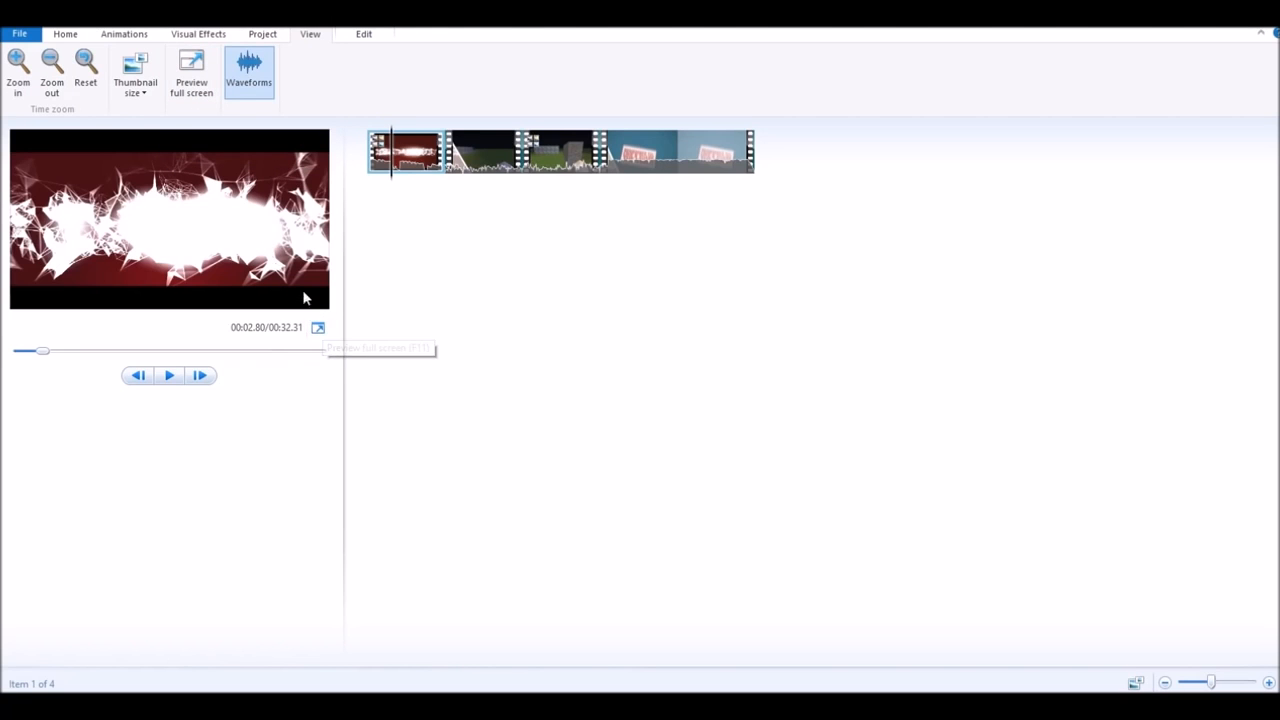
pyautogui.click(369, 38)
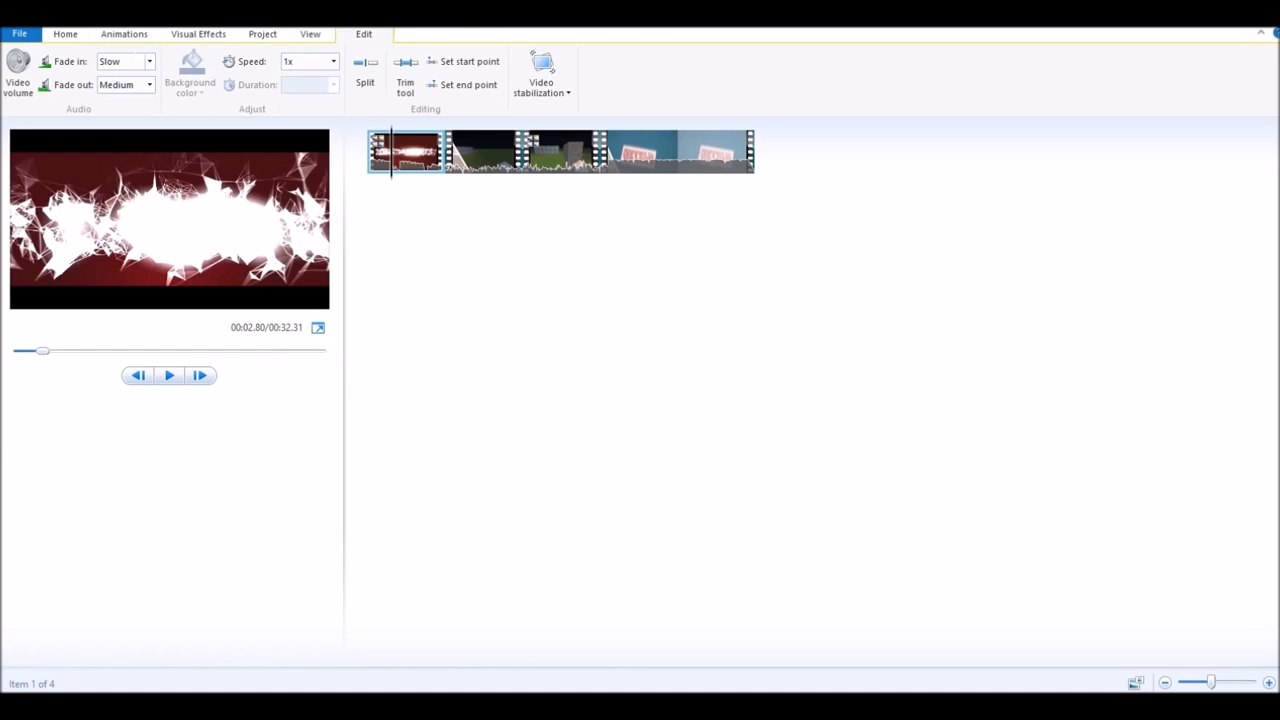
pyautogui.click(139, 40)
pyautogui.click(82, 38)
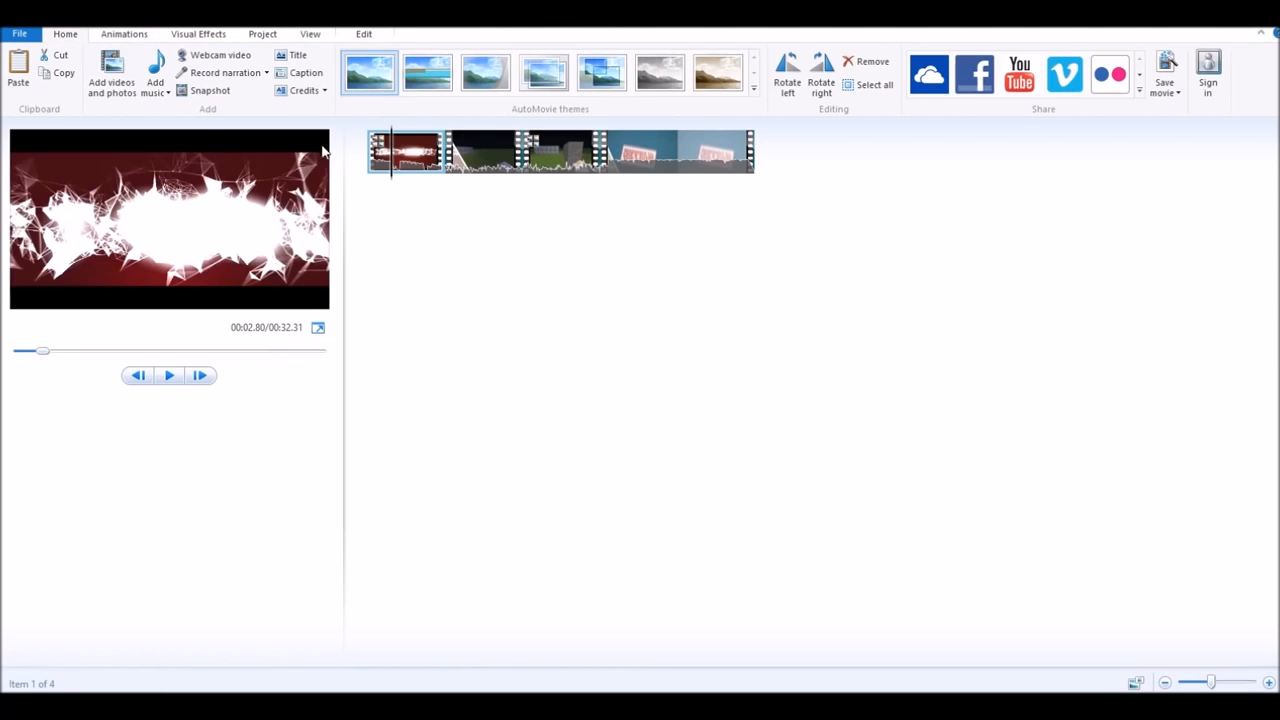
# - Add The Complex from Downloads as background music and preview it
pyautogui.click(155, 78)
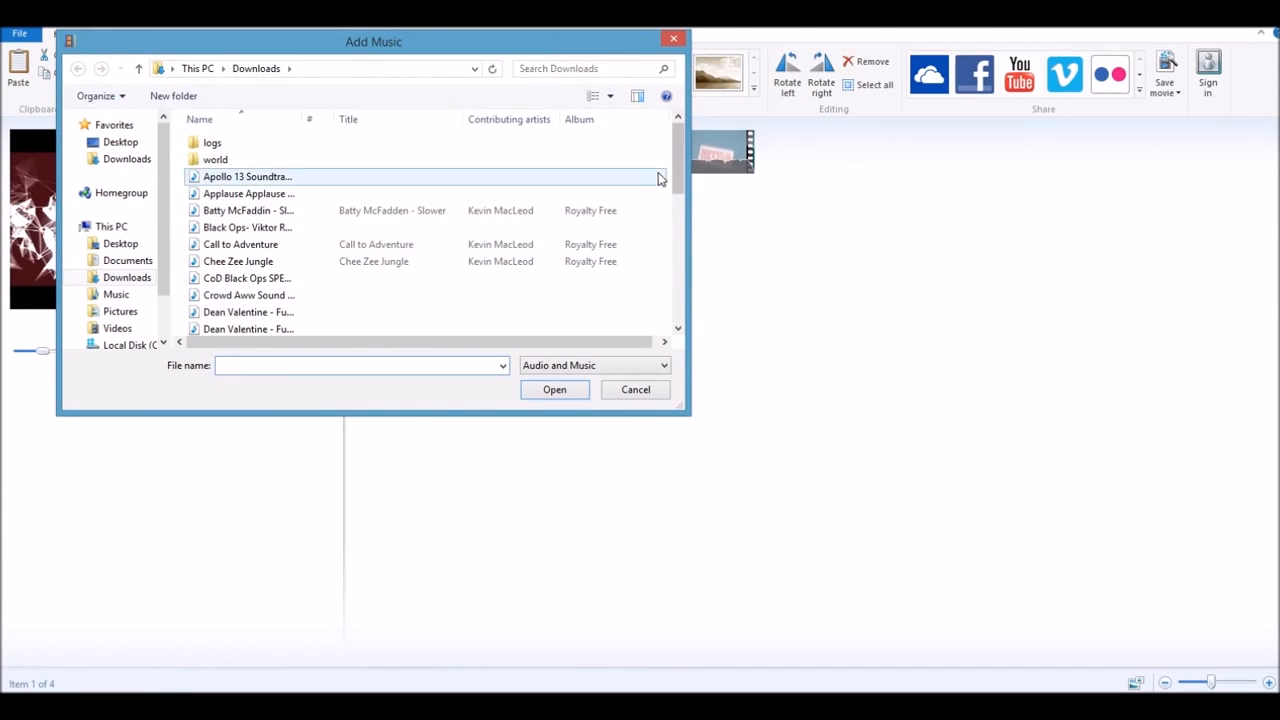
pyautogui.moveTo(680, 170); pyautogui.dragTo(645, 307)
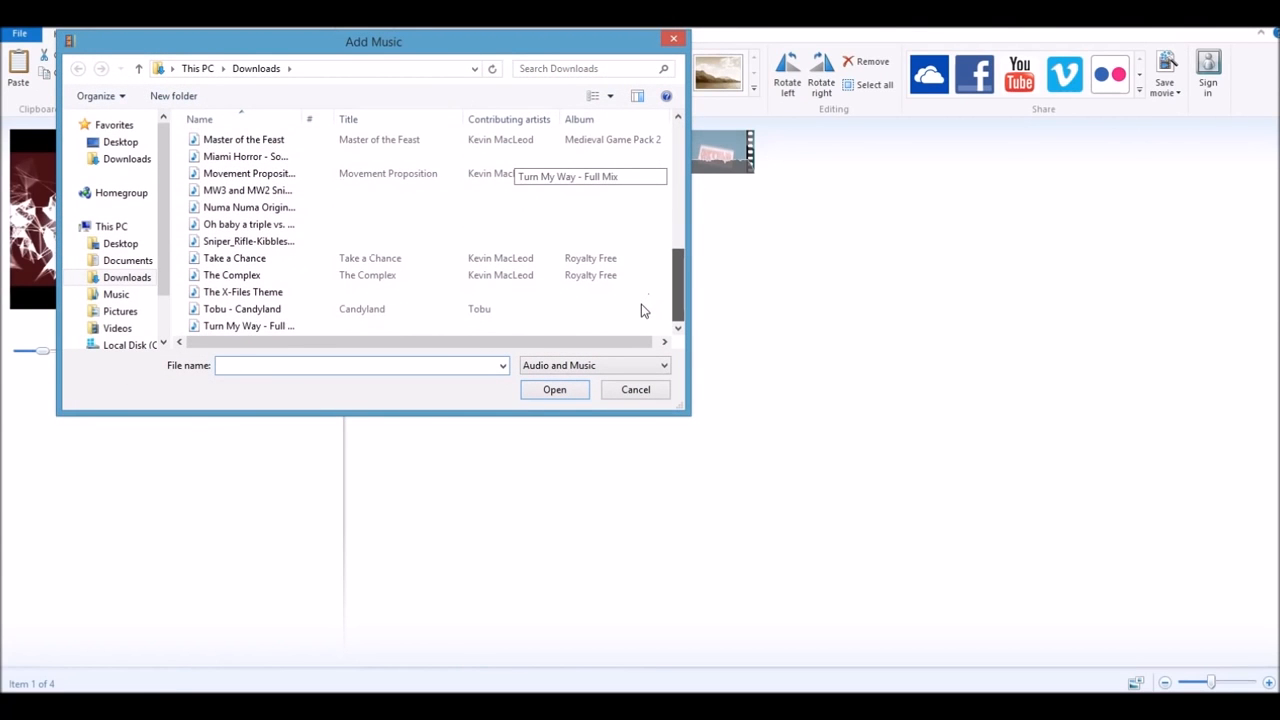
pyautogui.doubleClick(535, 276)
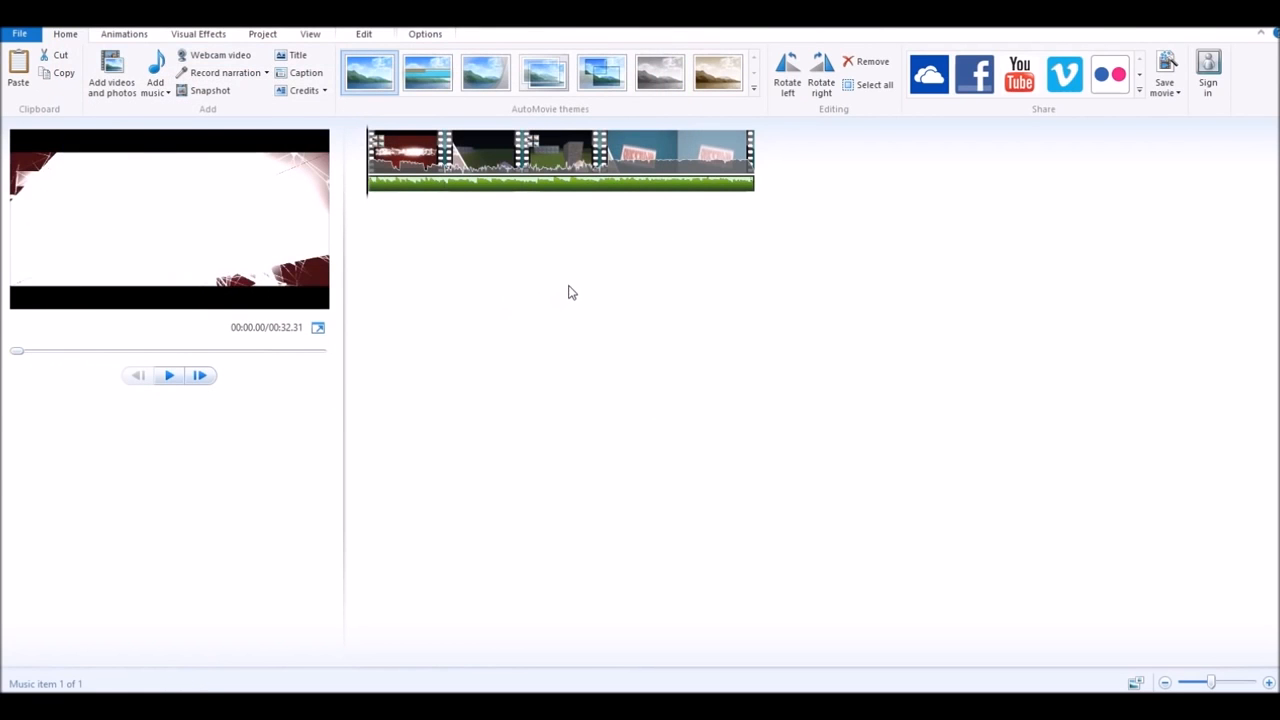
pyautogui.click(169, 375)
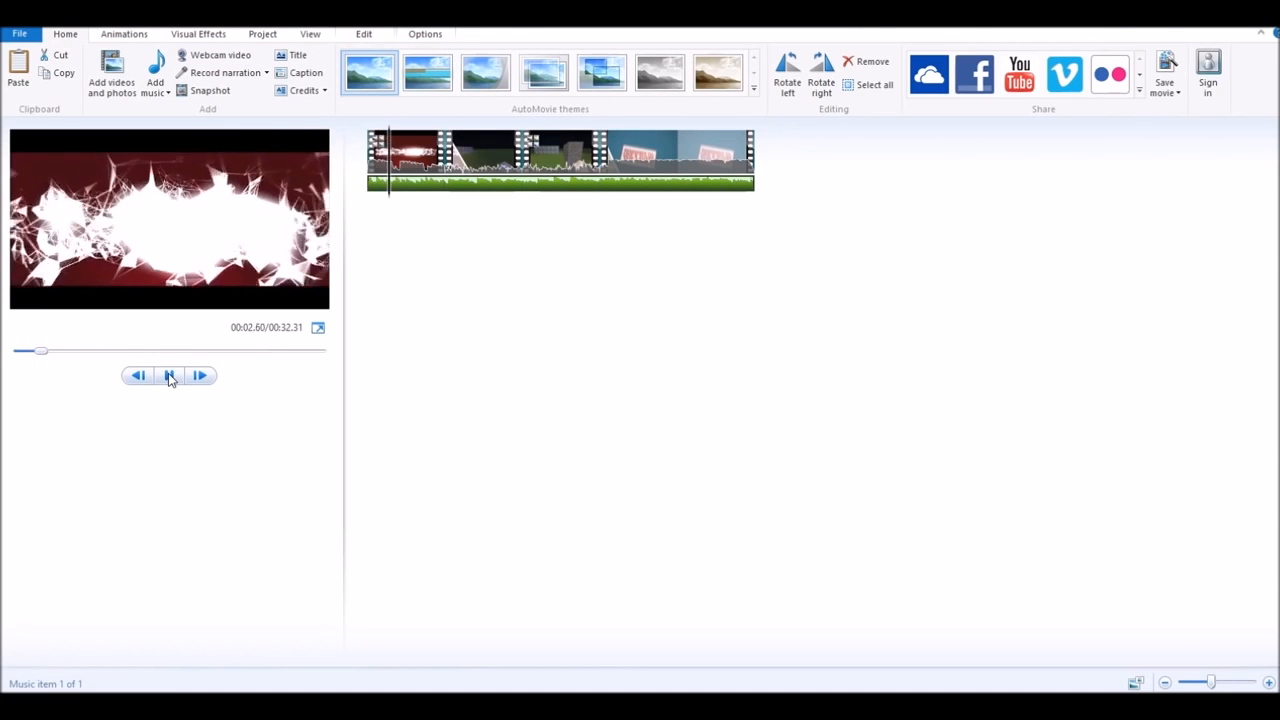
pyautogui.click(169, 375)
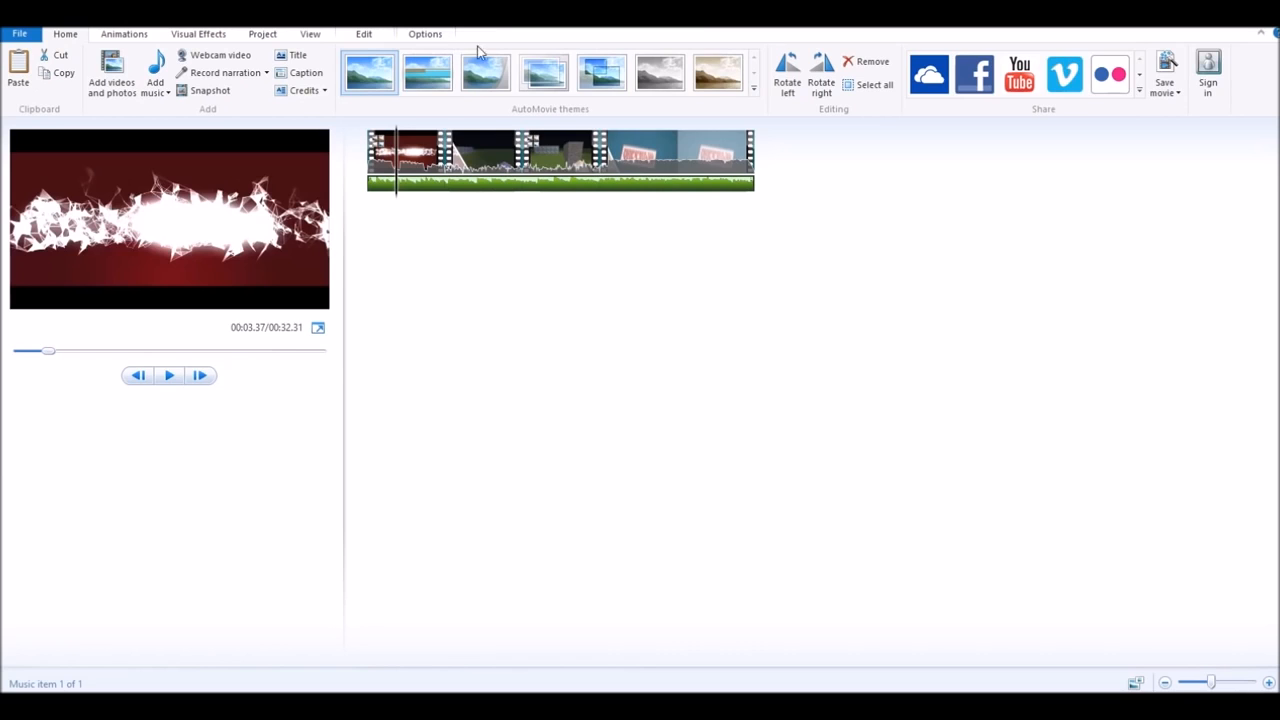
pyautogui.click(428, 35)
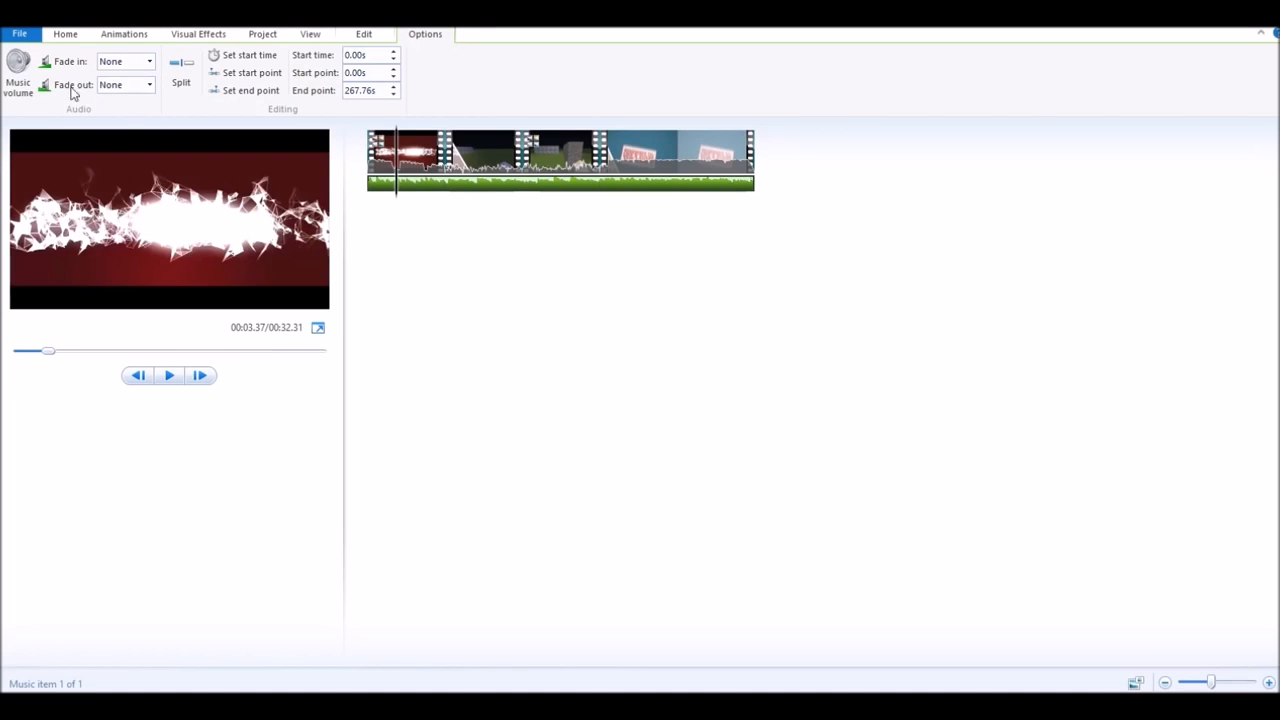
# - Give the music a slow fade-in and a slow fade-out
pyautogui.click(33, 92)
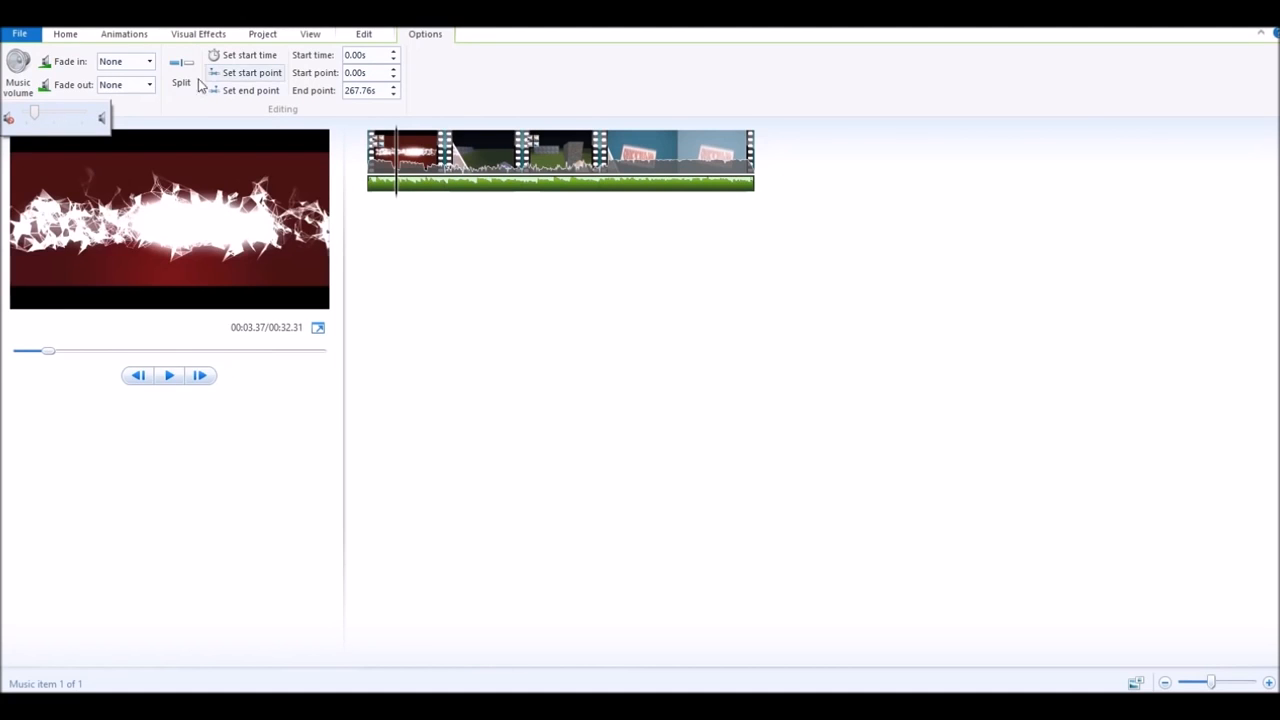
pyautogui.click(149, 61)
pyautogui.click(149, 61)
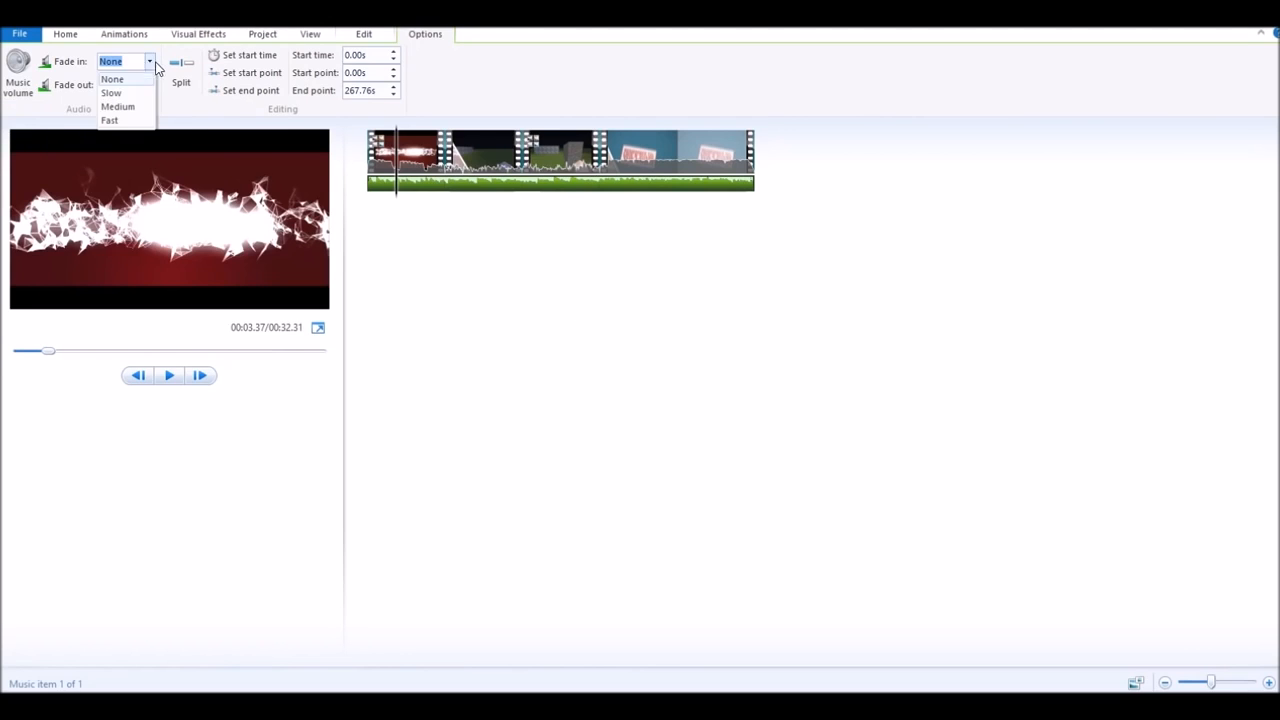
pyautogui.click(113, 93)
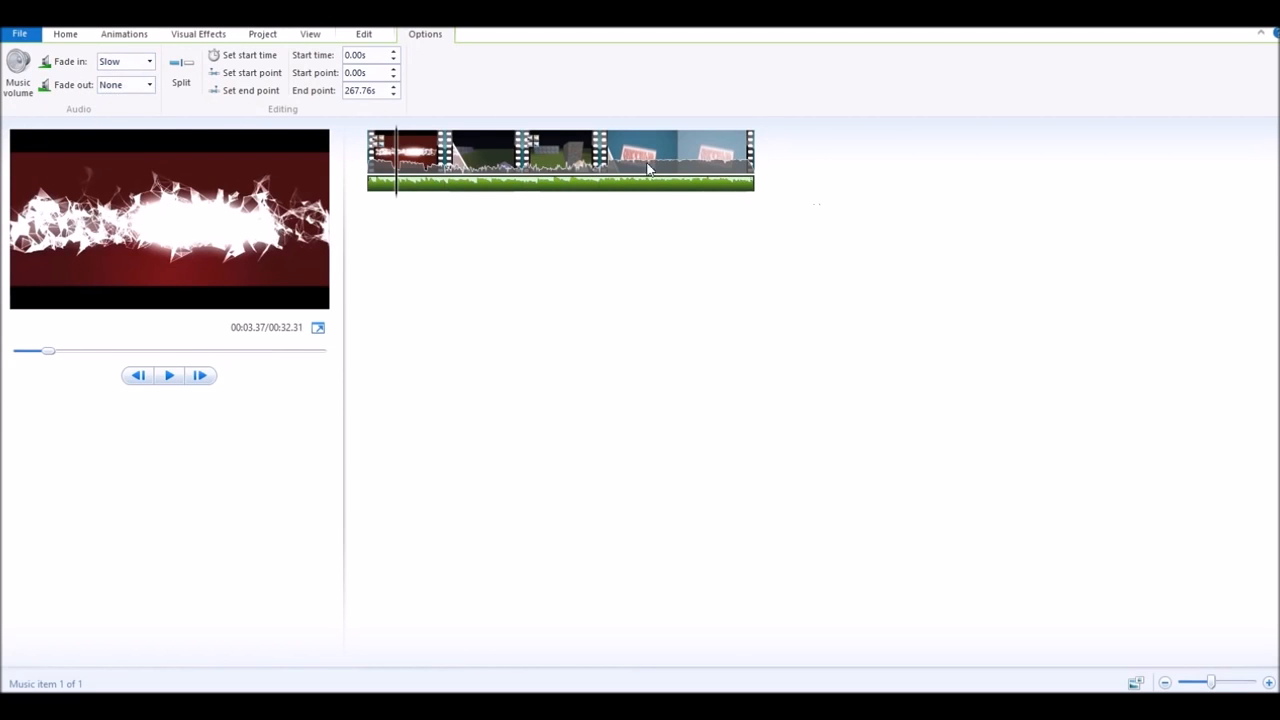
pyautogui.click(152, 86)
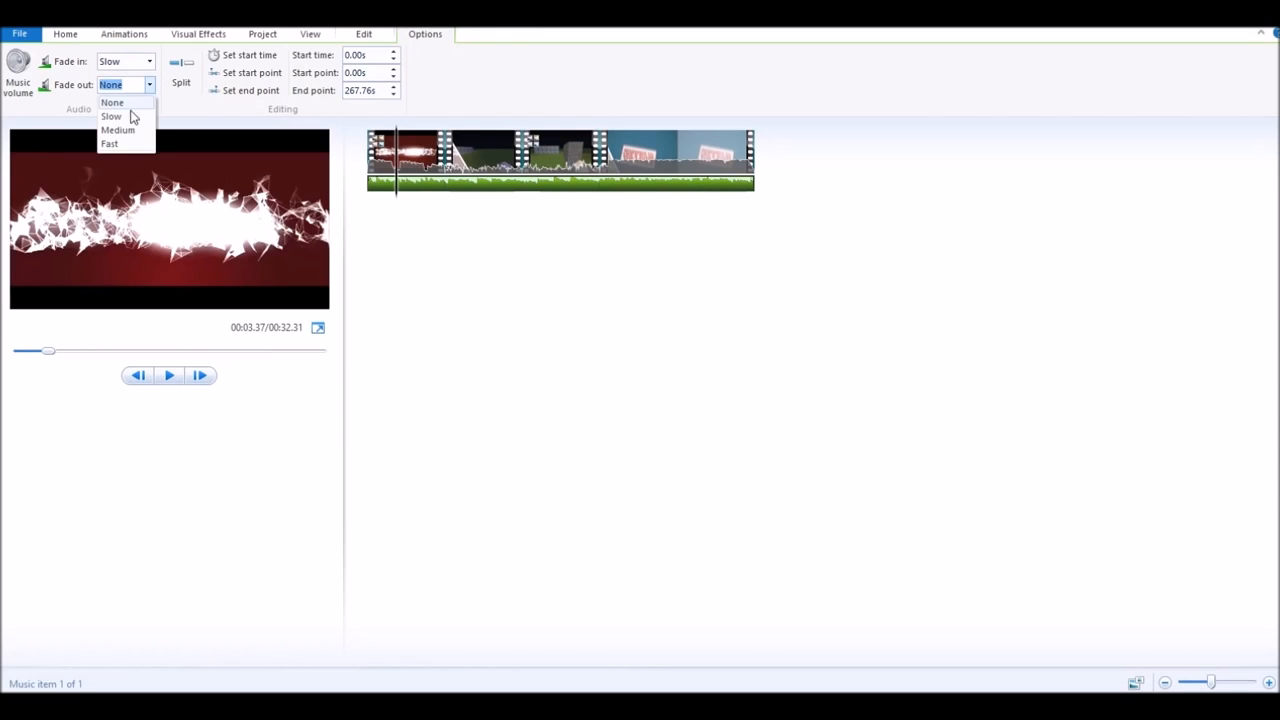
pyautogui.click(118, 117)
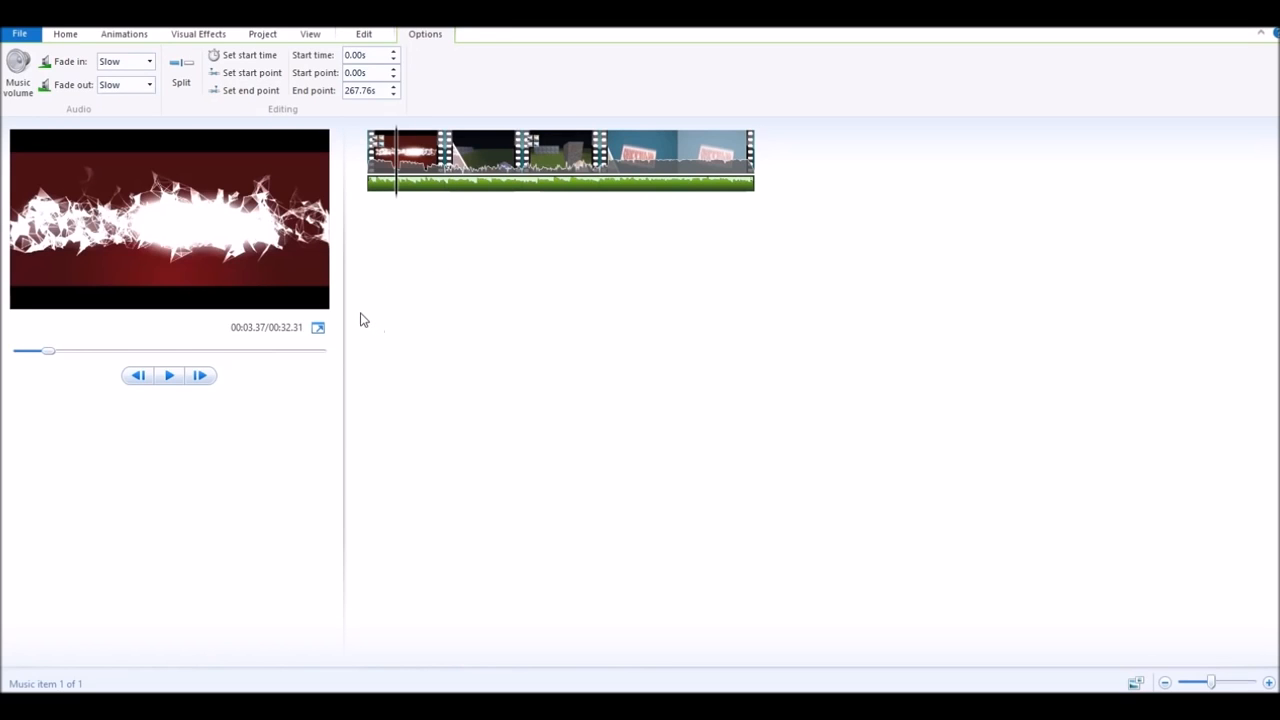
# - Split the music at 3.33s, start the second part at 13.57s, and preview
pyautogui.click(179, 91)
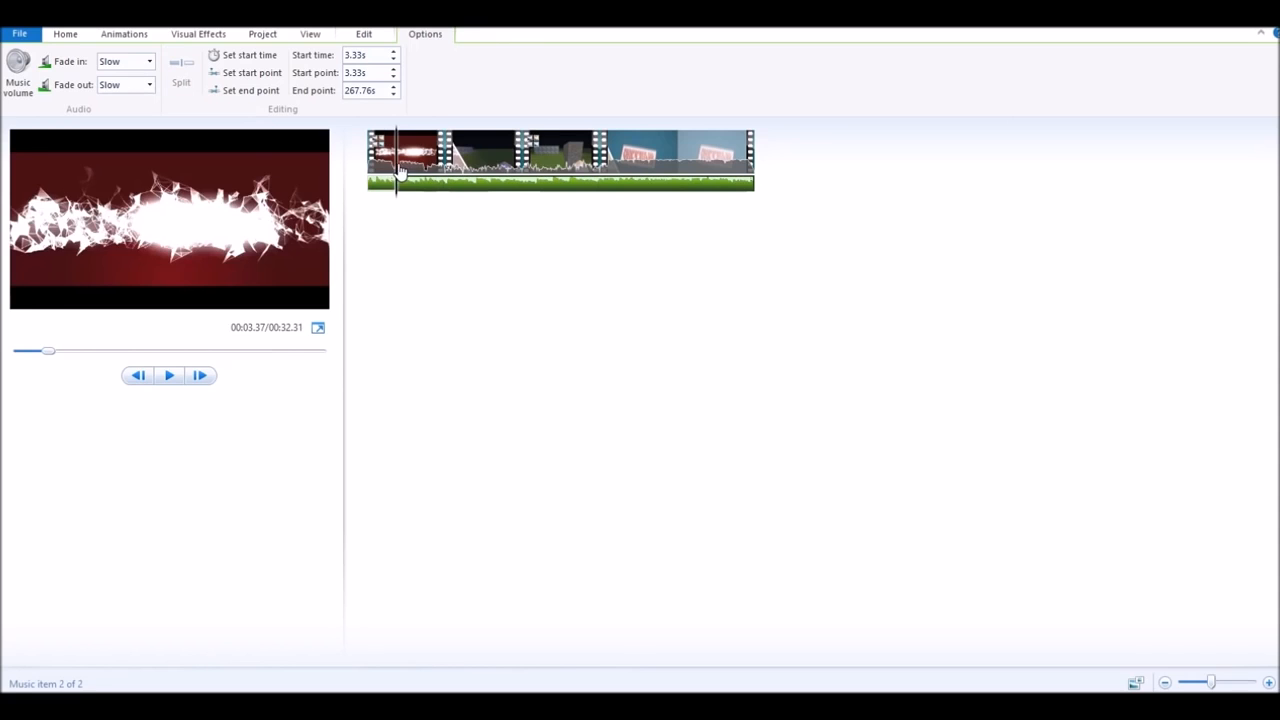
pyautogui.moveTo(396, 172); pyautogui.dragTo(560, 172)
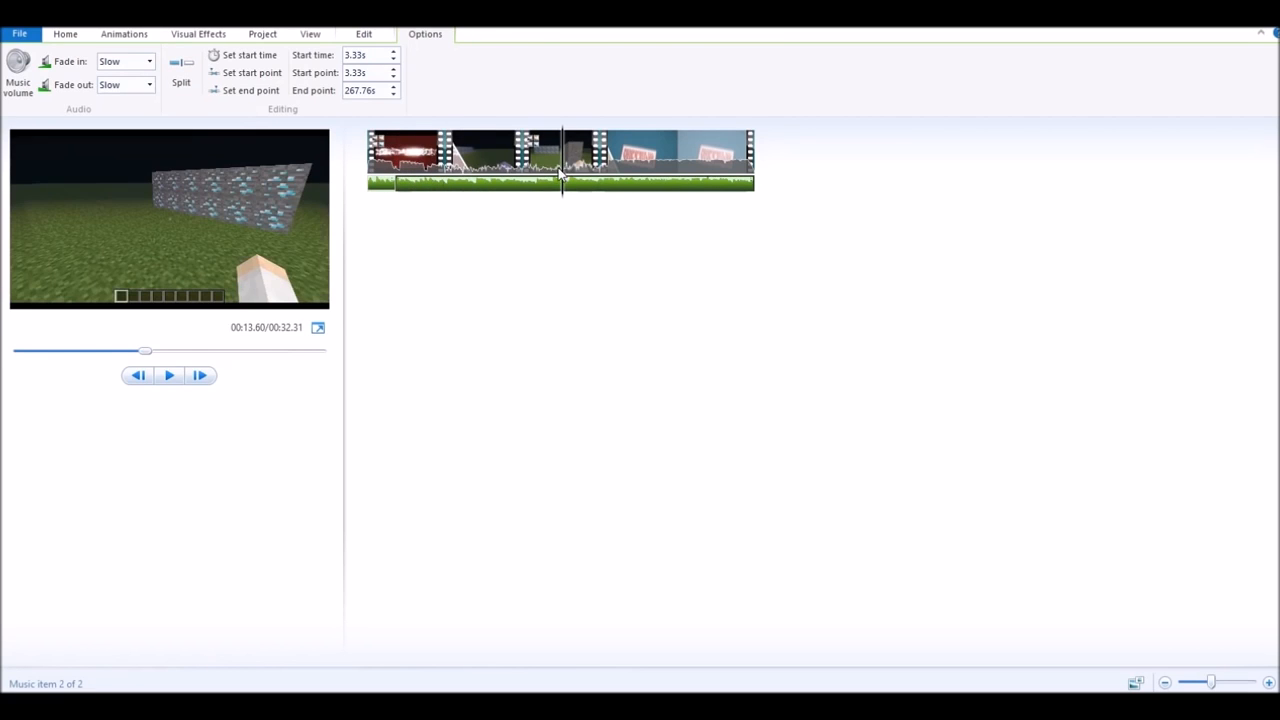
pyautogui.click(252, 73)
pyautogui.click(386, 172)
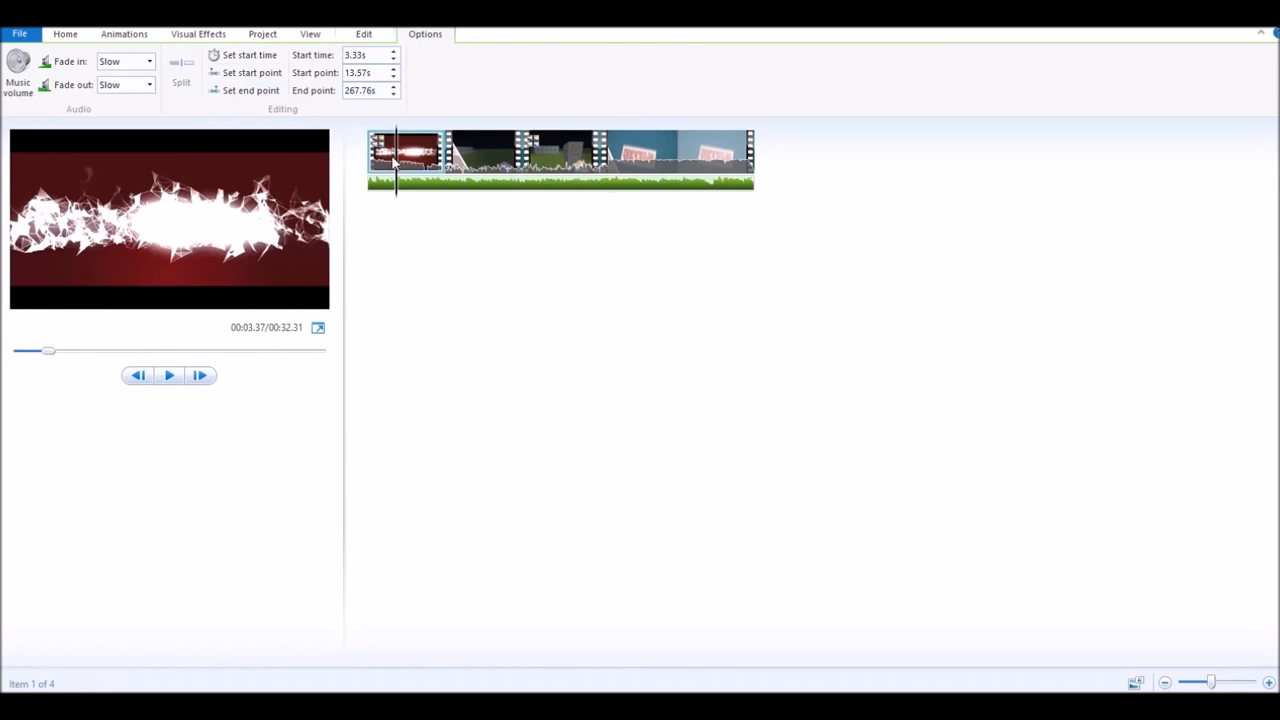
pyautogui.click(170, 376)
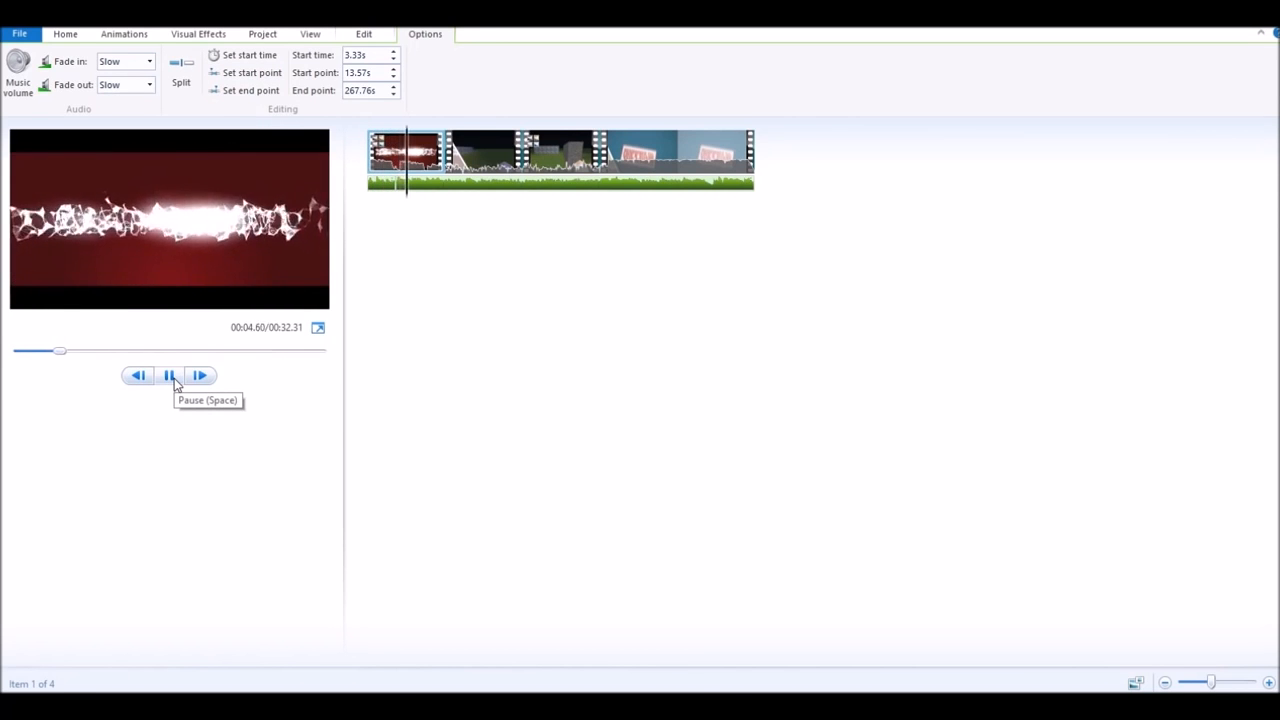
pyautogui.click(172, 382)
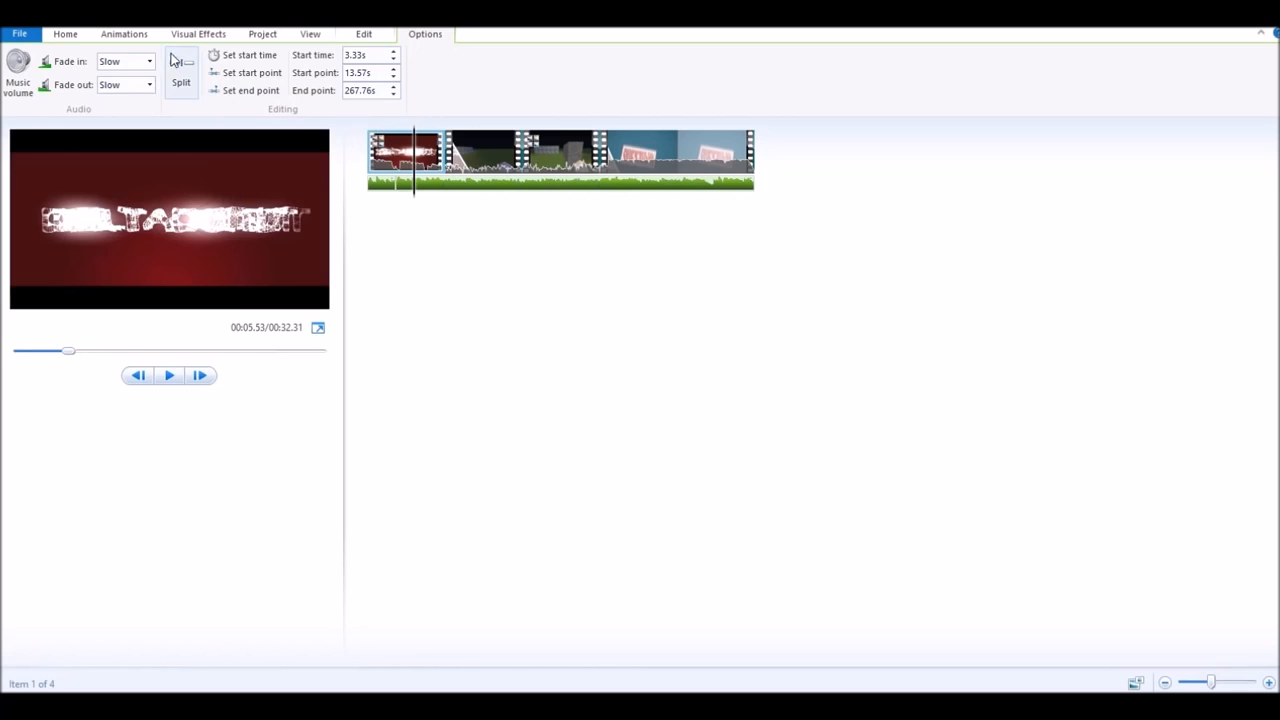
# - Look through the Edit and View options, then go back to Home
pyautogui.click(362, 36)
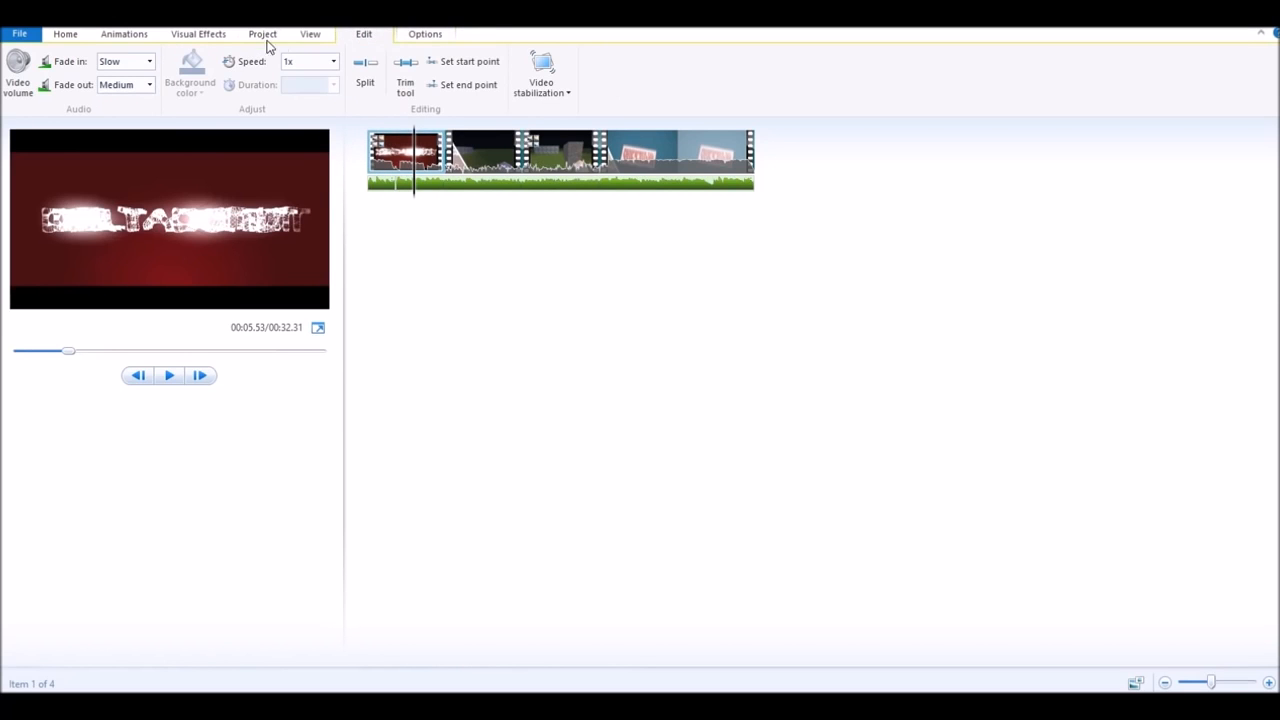
pyautogui.click(300, 33)
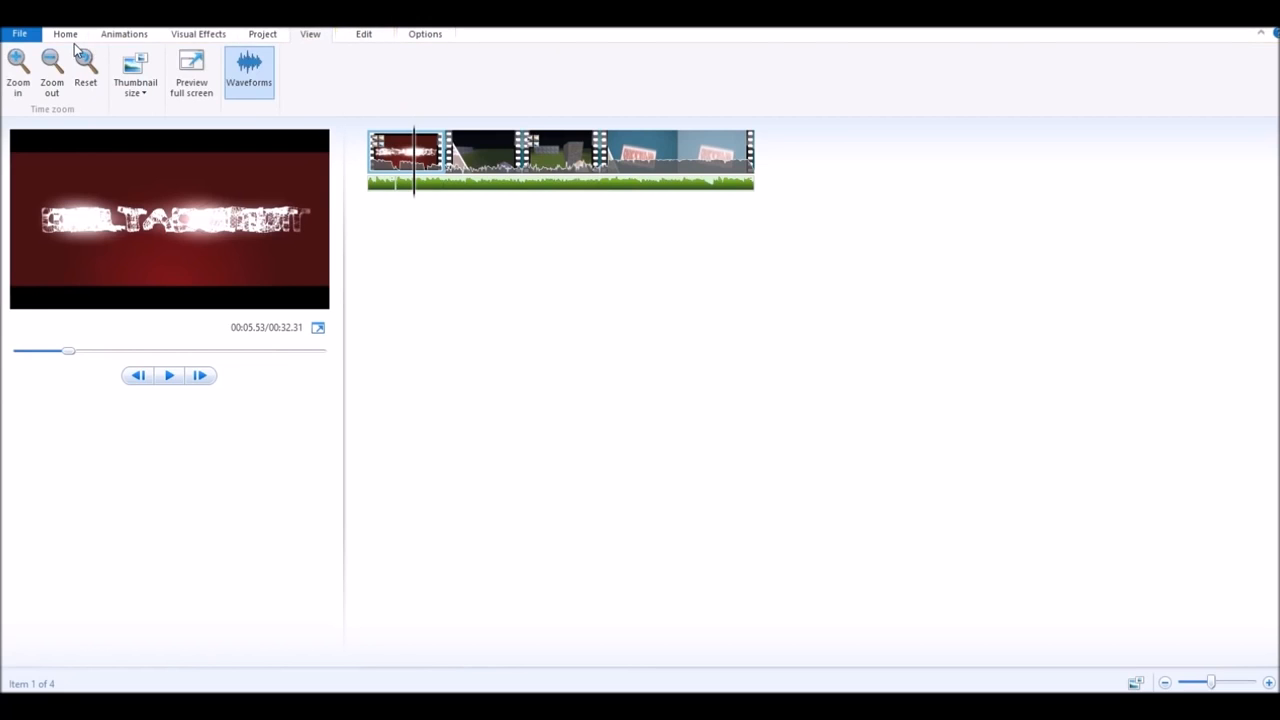
pyautogui.click(70, 37)
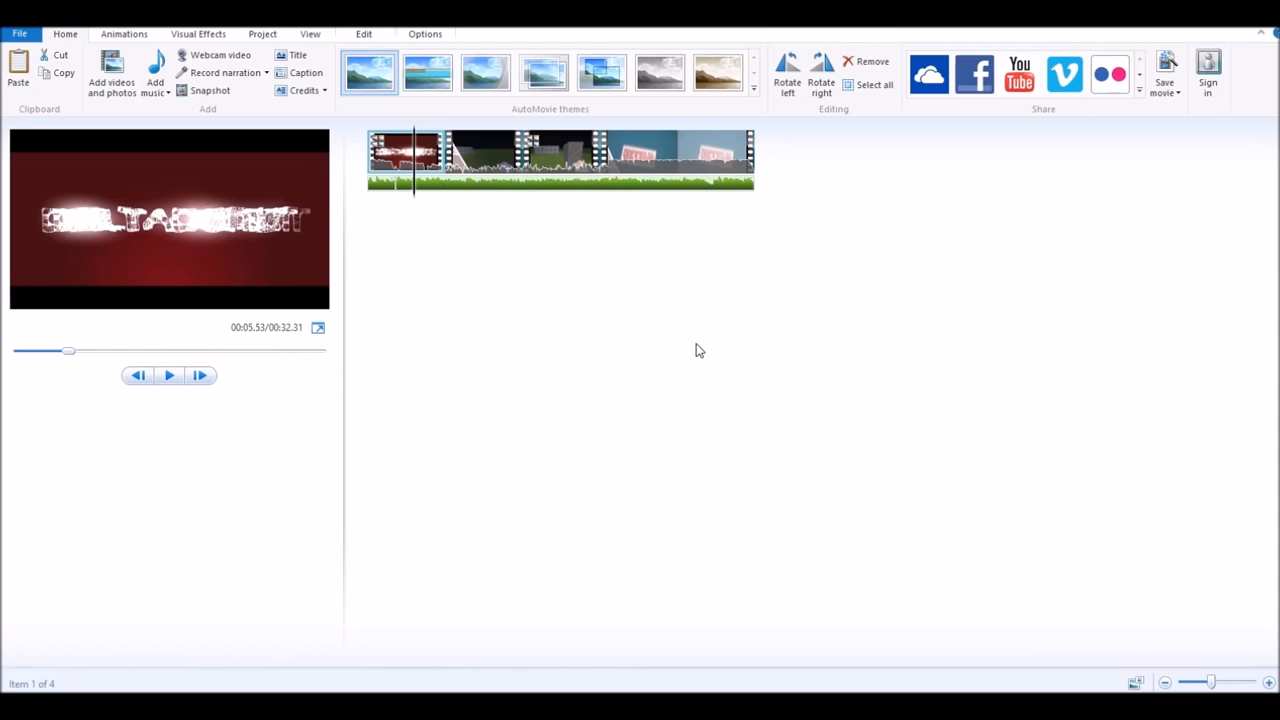
# - Try and undo the Contemporary theme, then add a title clip at the movie start
pyautogui.click(424, 86)
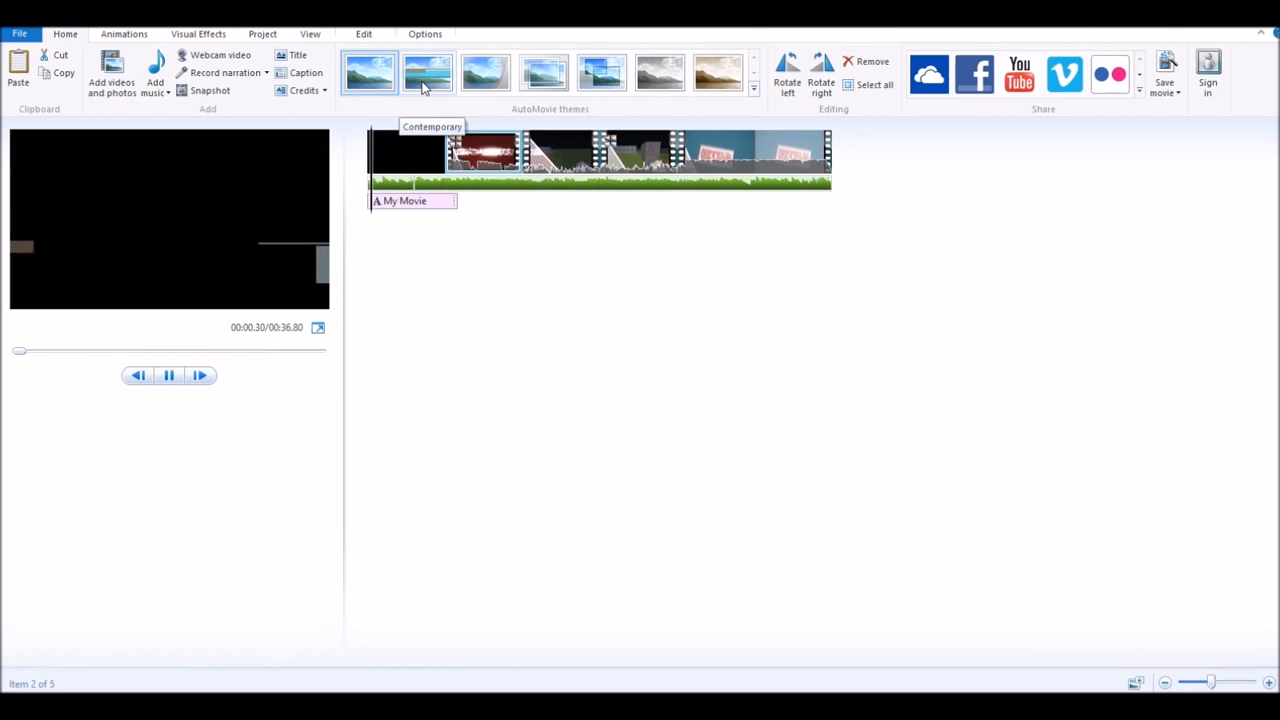
pyautogui.hotkey('ctrl', 'z')
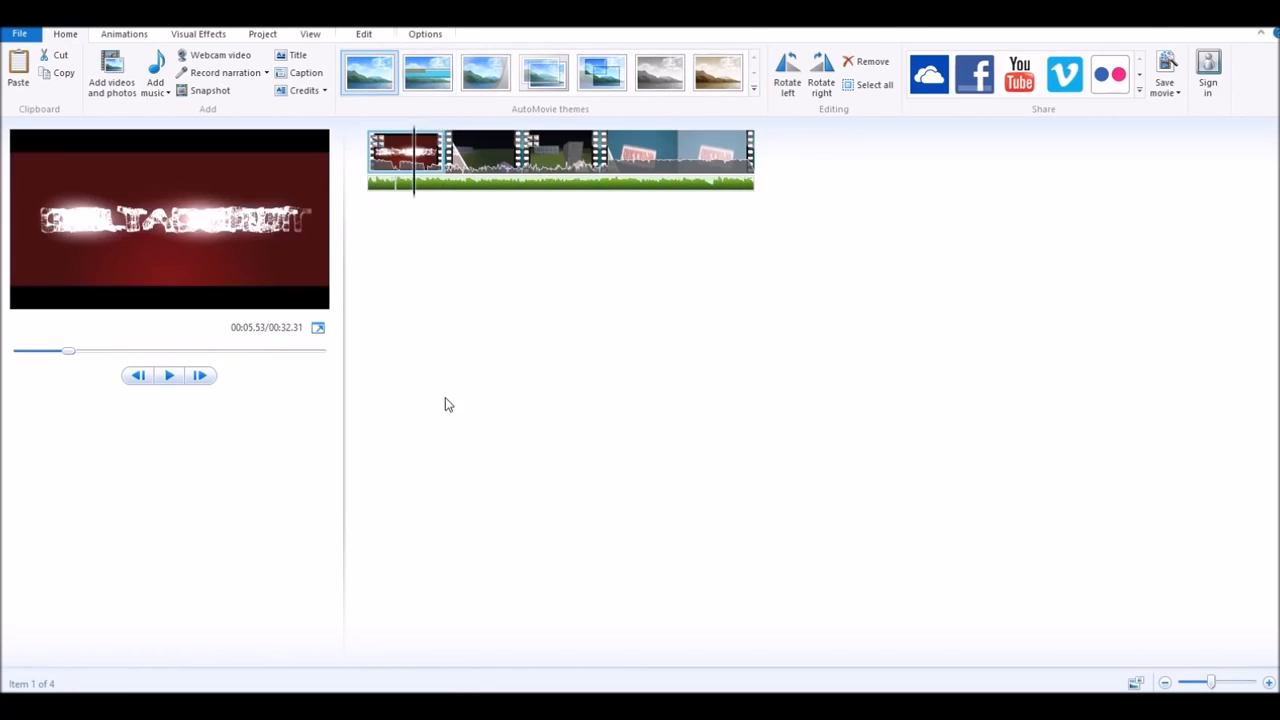
pyautogui.click(391, 162)
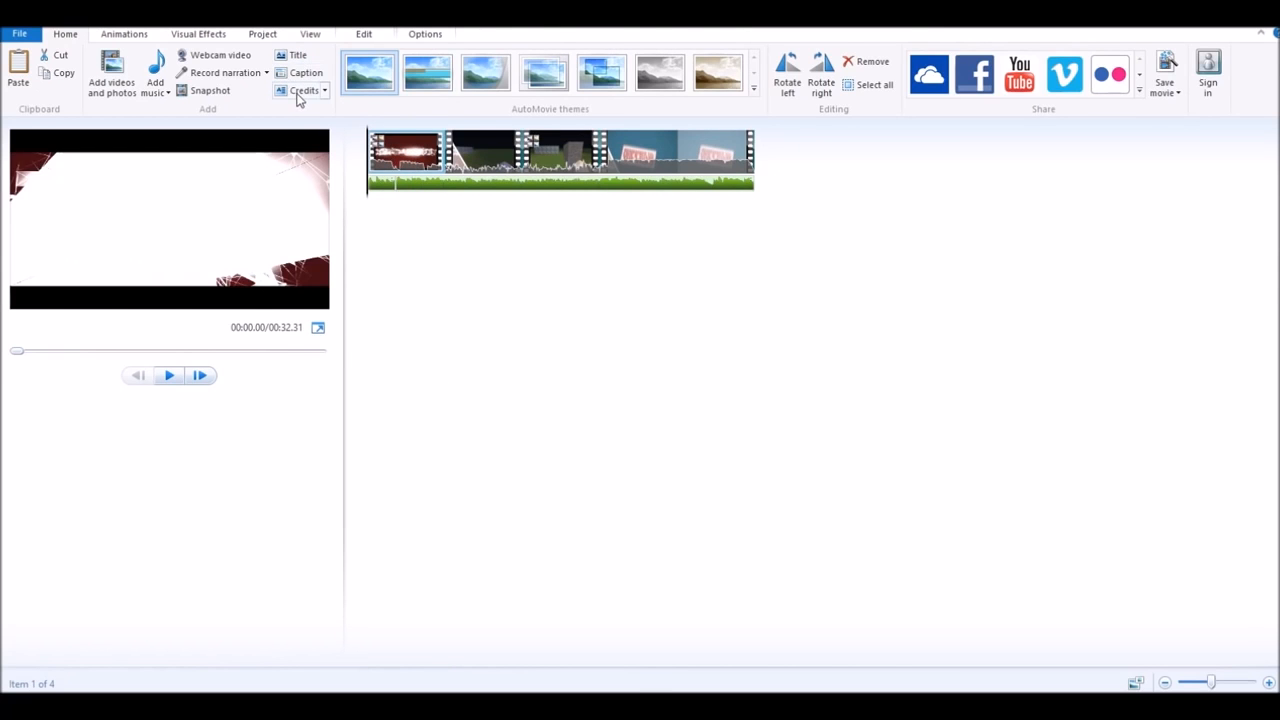
pyautogui.click(295, 56)
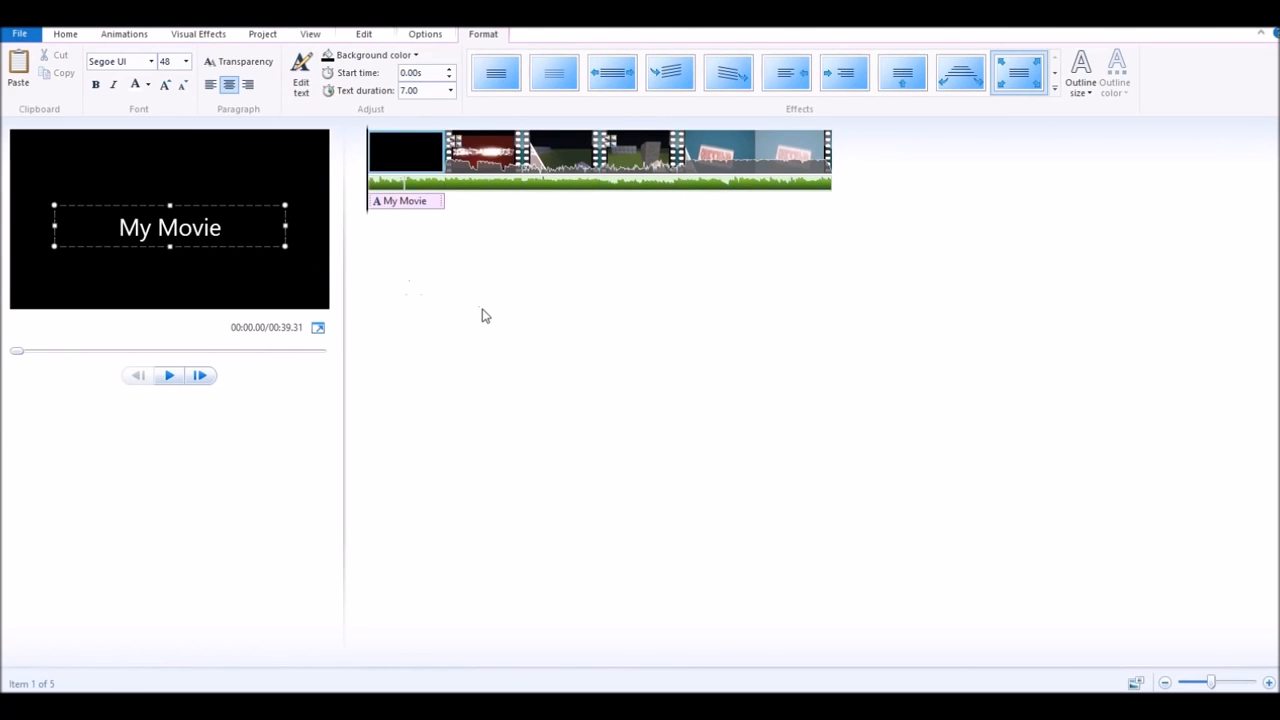
pyautogui.click(274, 283)
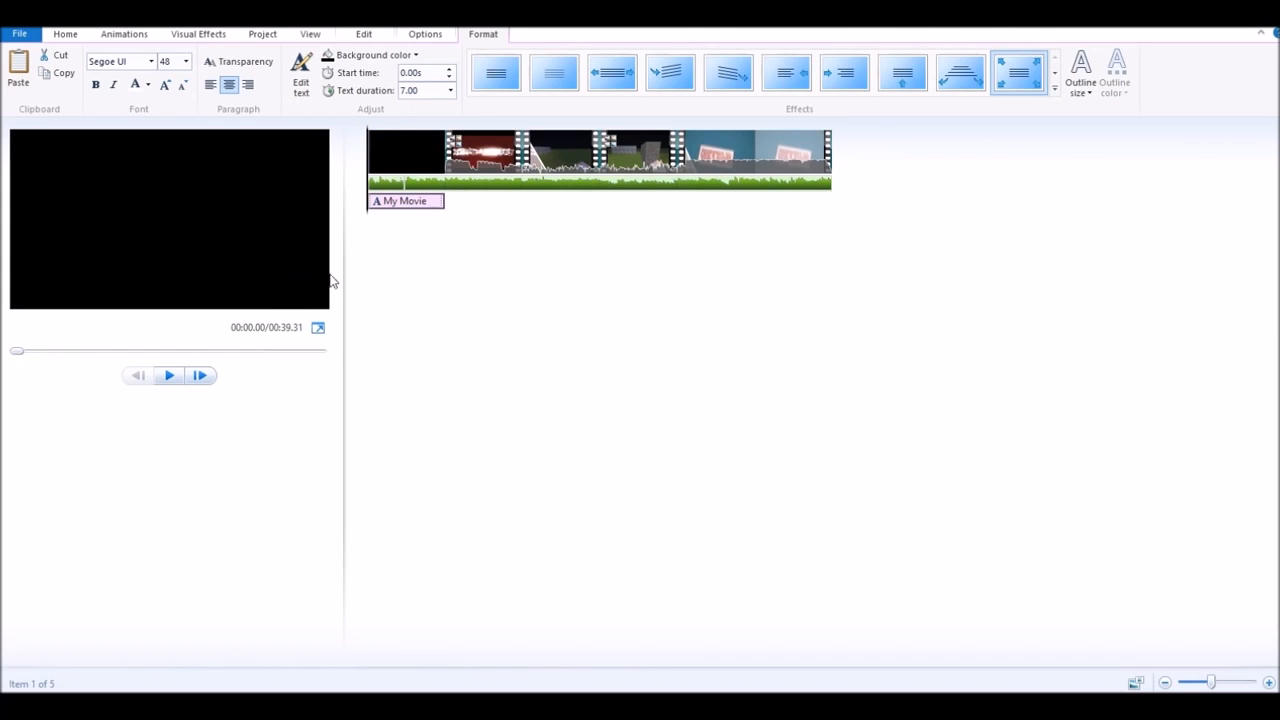
pyautogui.click(169, 376)
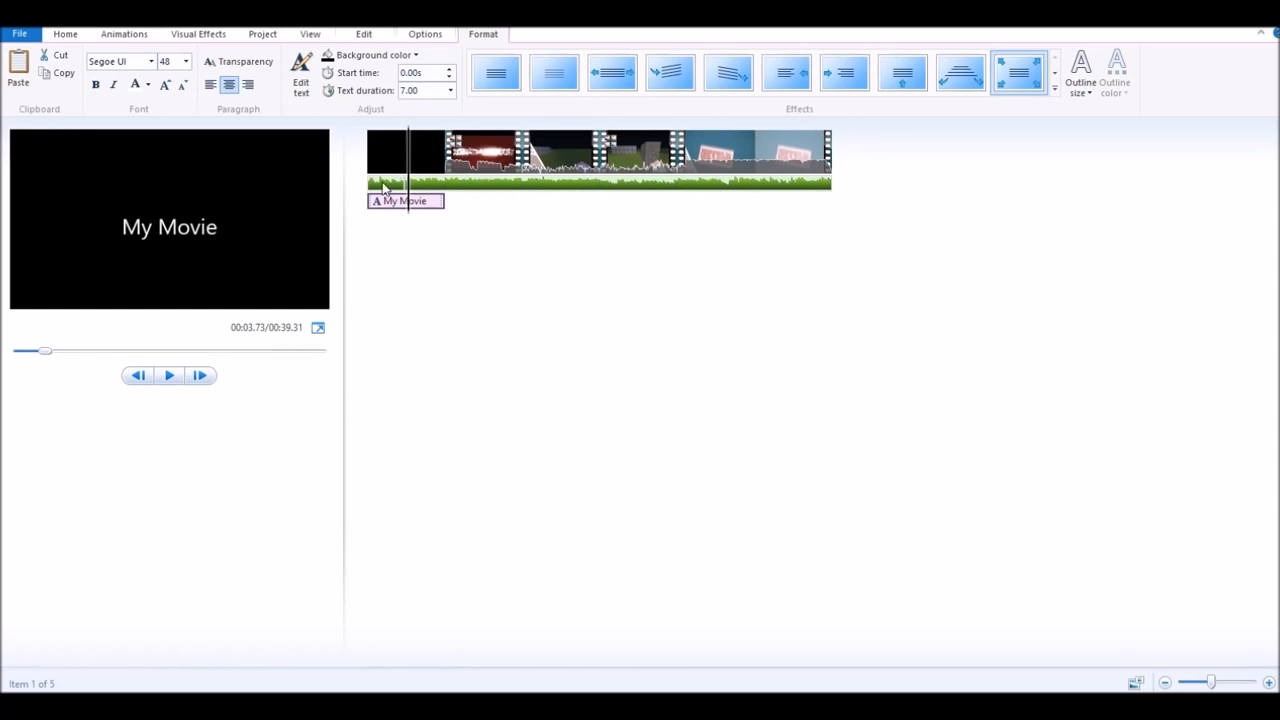
# - Replace the title's 'My Movie' text with YO and preview it
pyautogui.click(224, 232)
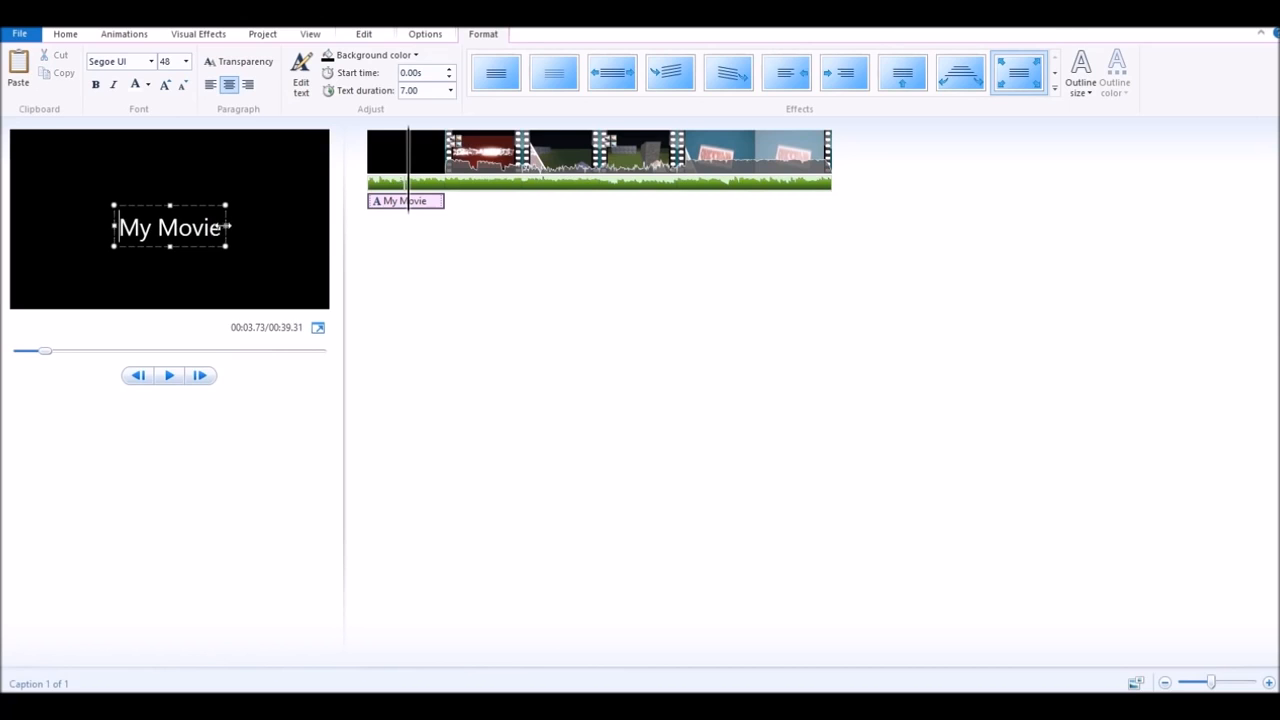
pyautogui.moveTo(216, 236); pyautogui.dragTo(41, 231)
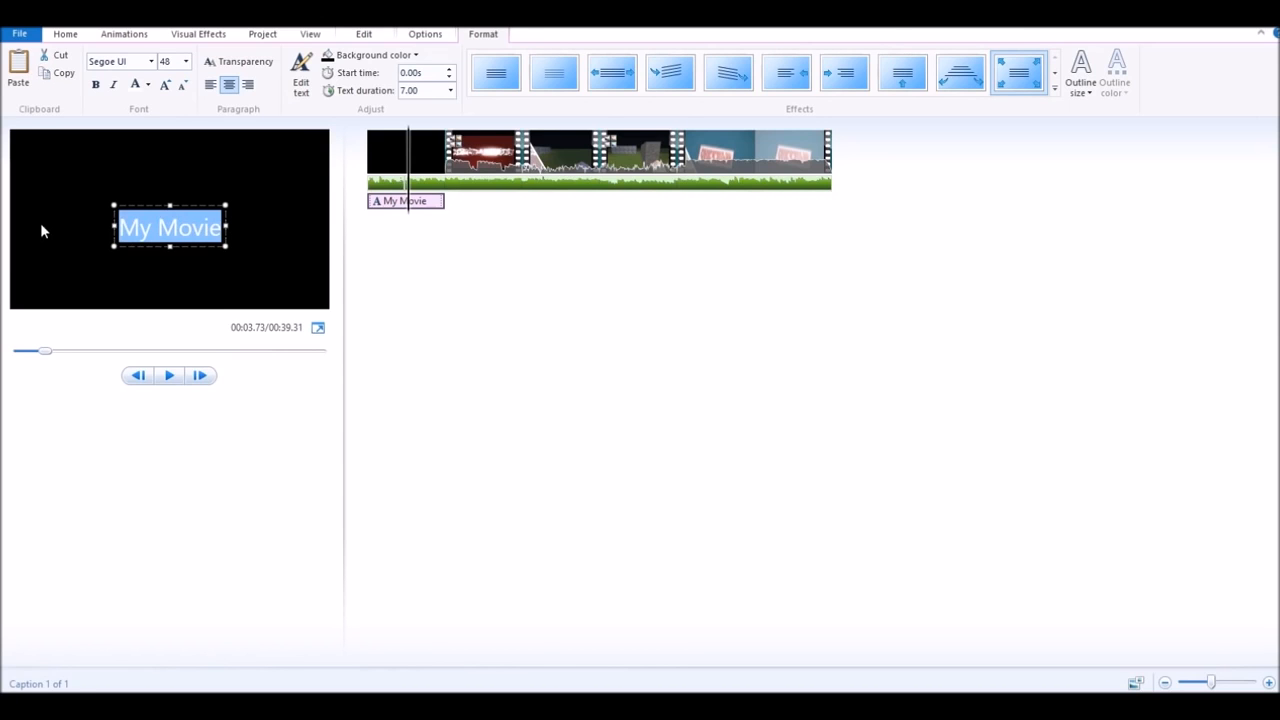
pyautogui.write('doughnuts')
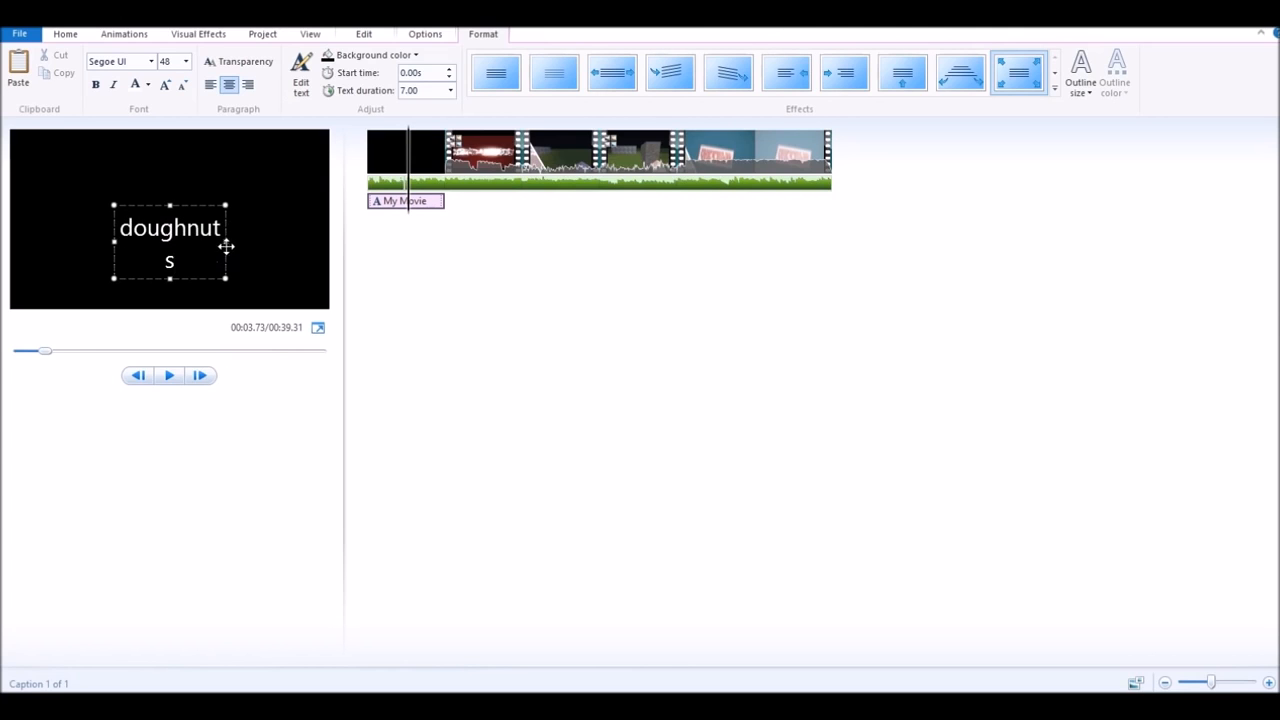
pyautogui.moveTo(229, 241); pyautogui.dragTo(20, 209)
pyautogui.press('BackSpace')
pyautogui.write('YO')
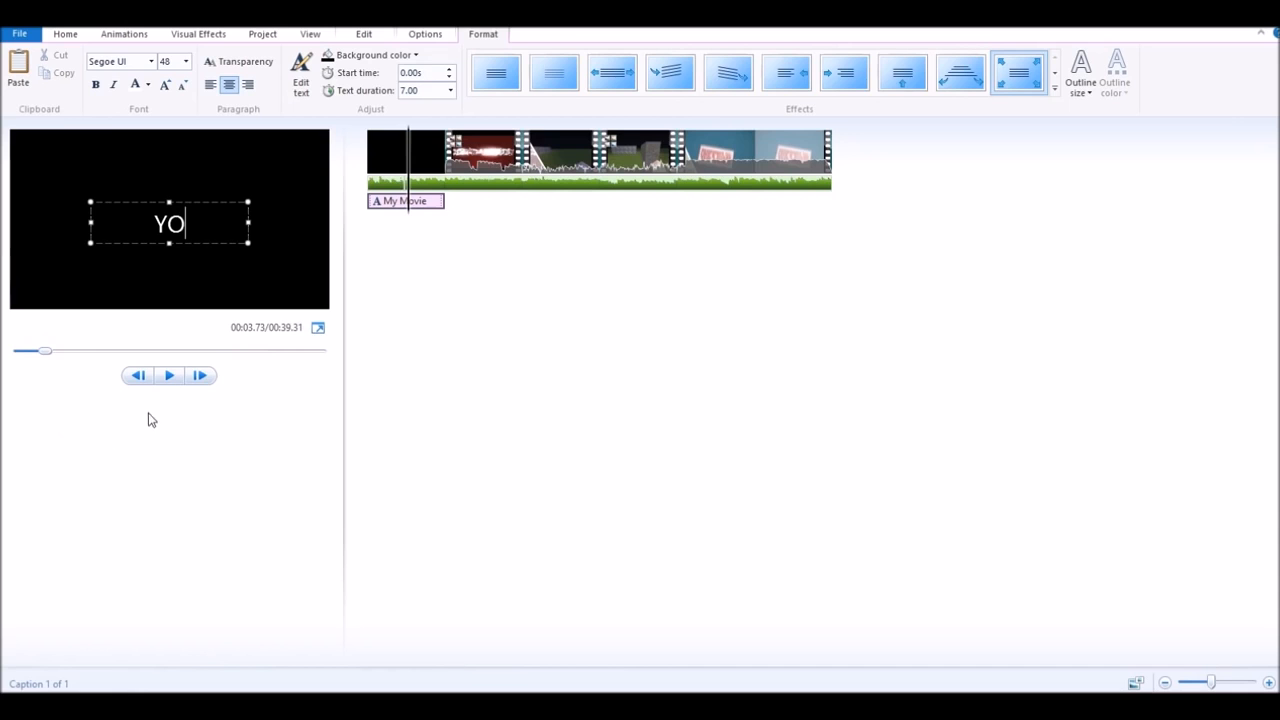
pyautogui.click(396, 158)
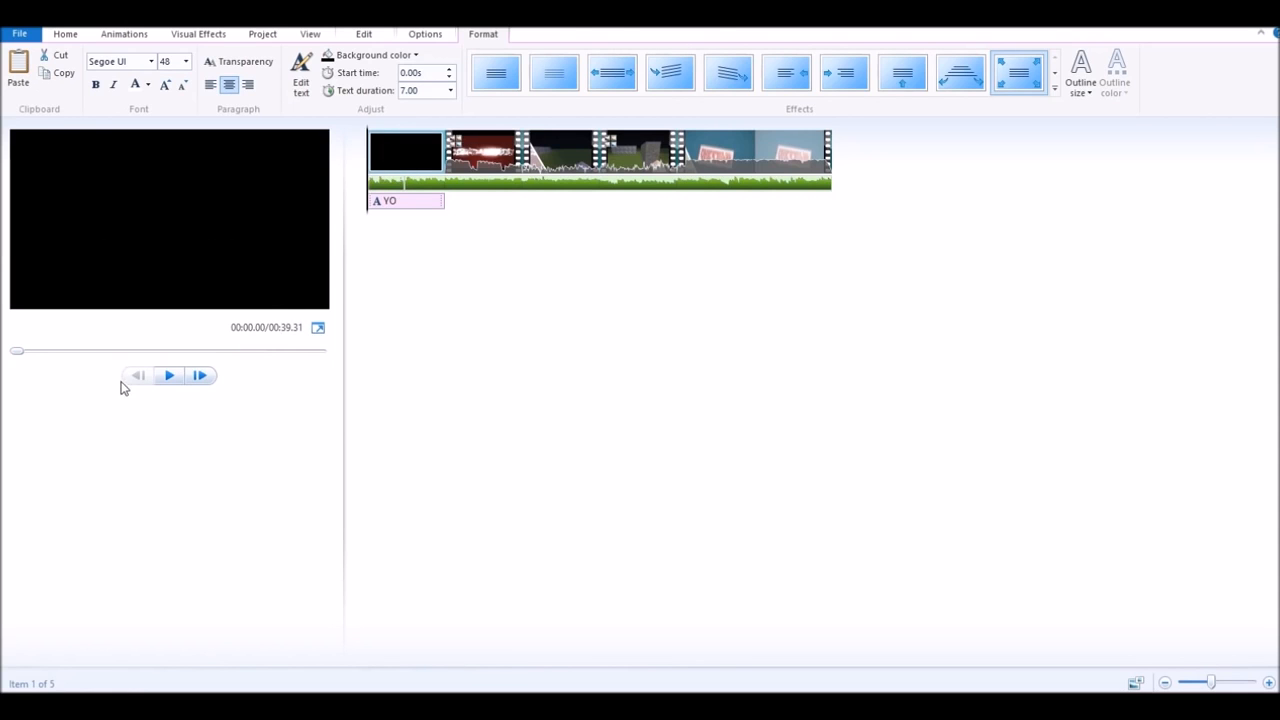
pyautogui.click(180, 386)
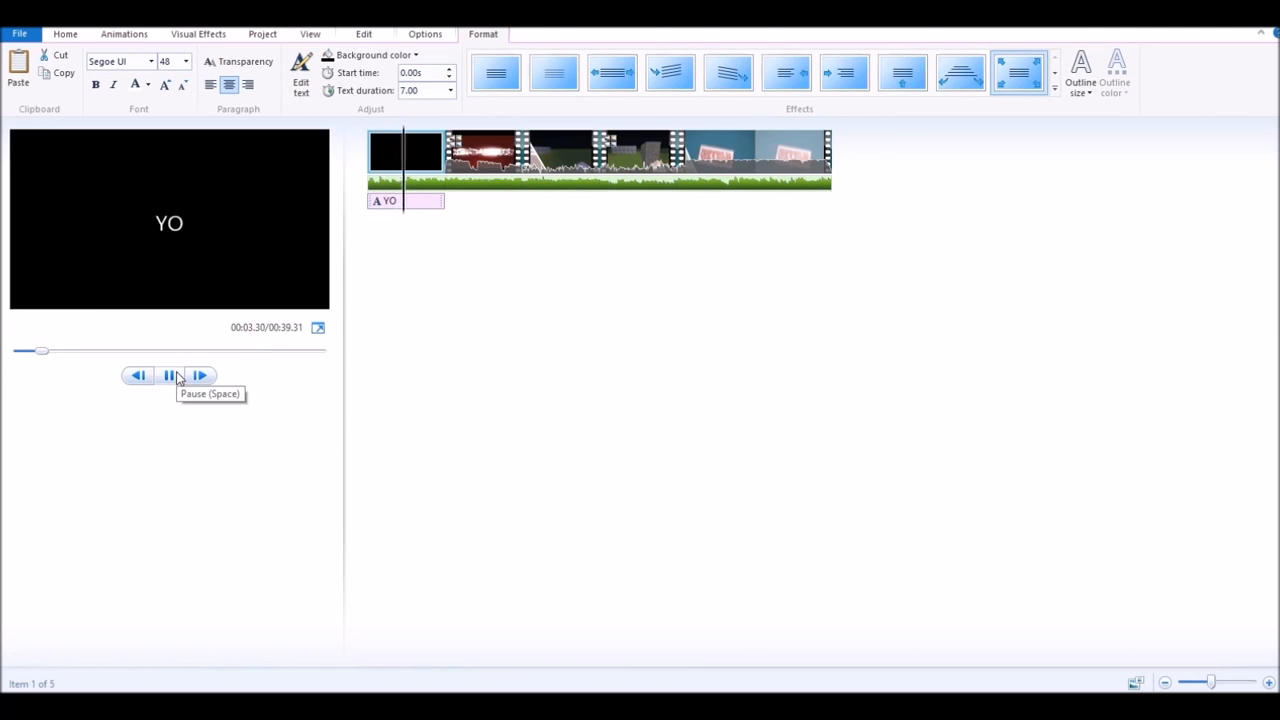
pyautogui.click(178, 377)
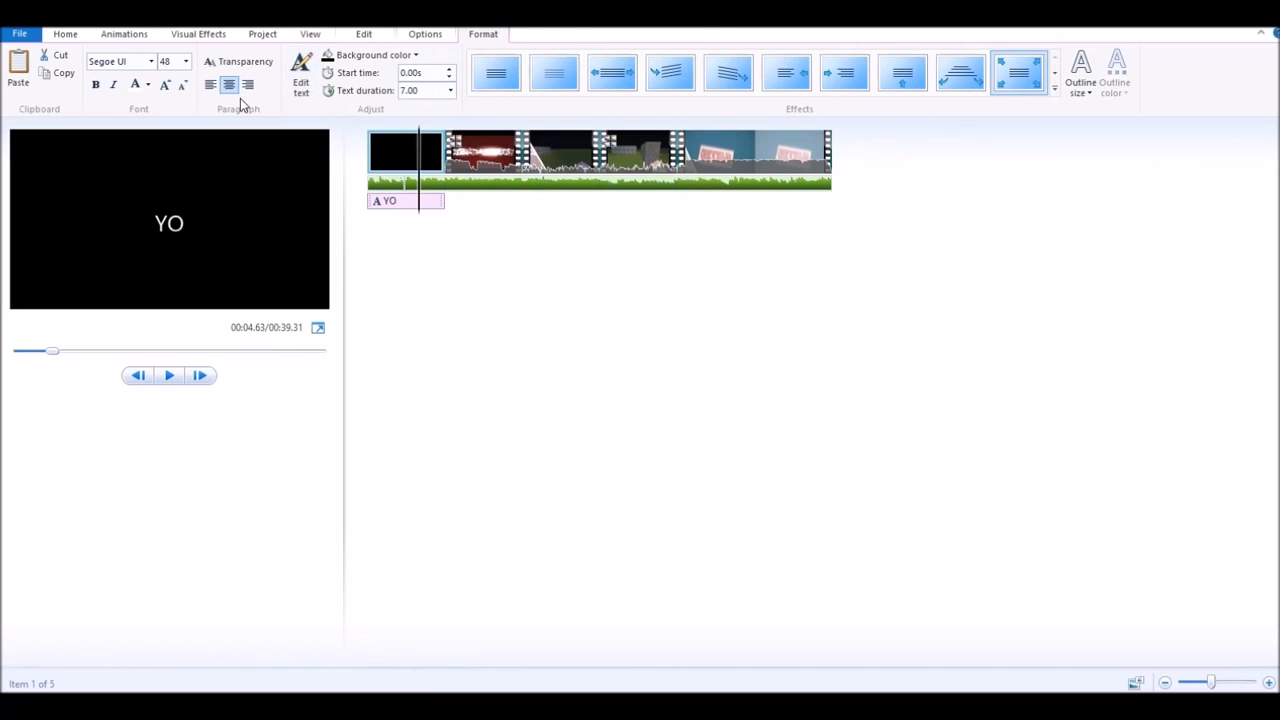
pyautogui.click(311, 96)
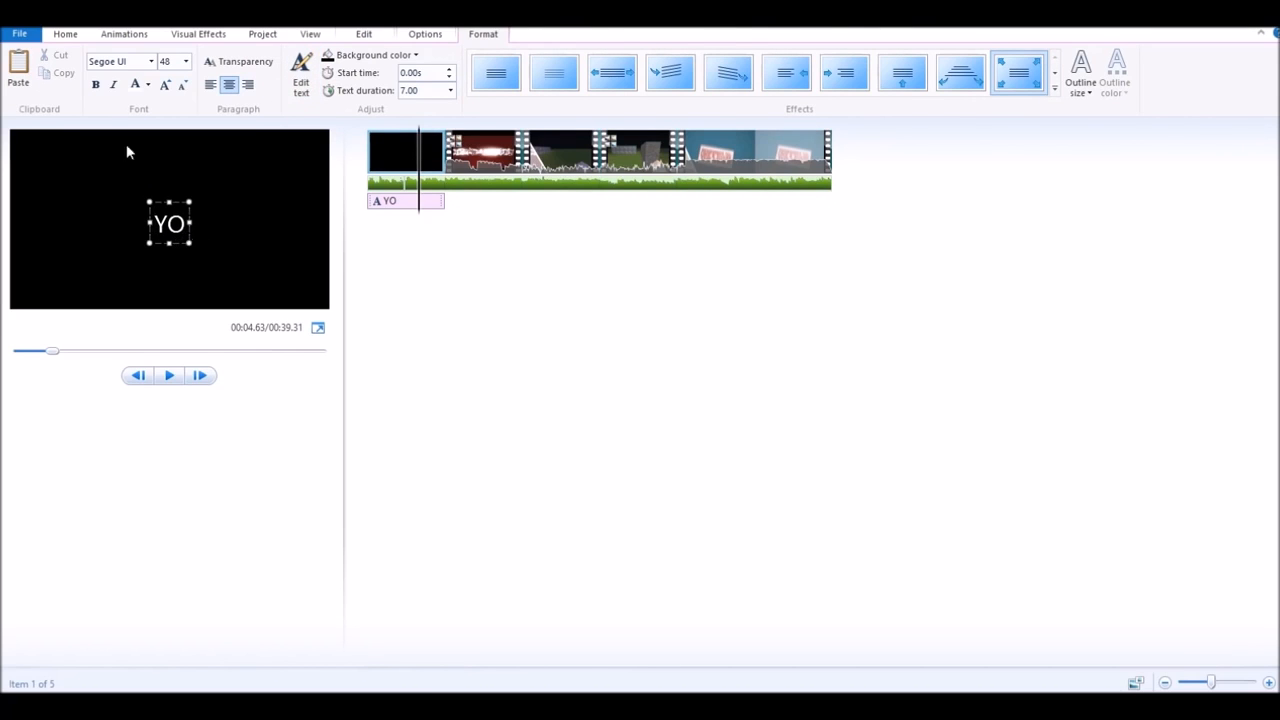
# - Make the YO title bold, italic, red and size 72
pyautogui.click(98, 86)
pyautogui.moveTo(190, 237); pyautogui.dragTo(186, 201)
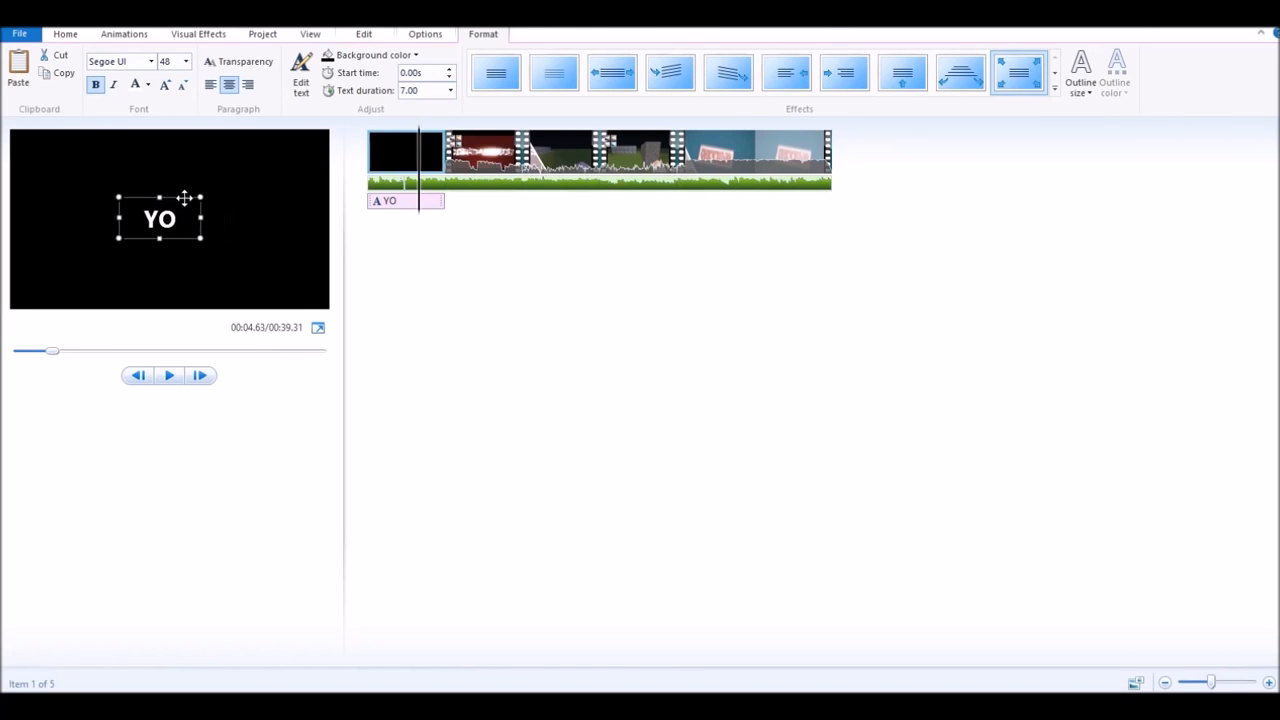
pyautogui.click(114, 86)
pyautogui.click(147, 88)
pyautogui.click(162, 128)
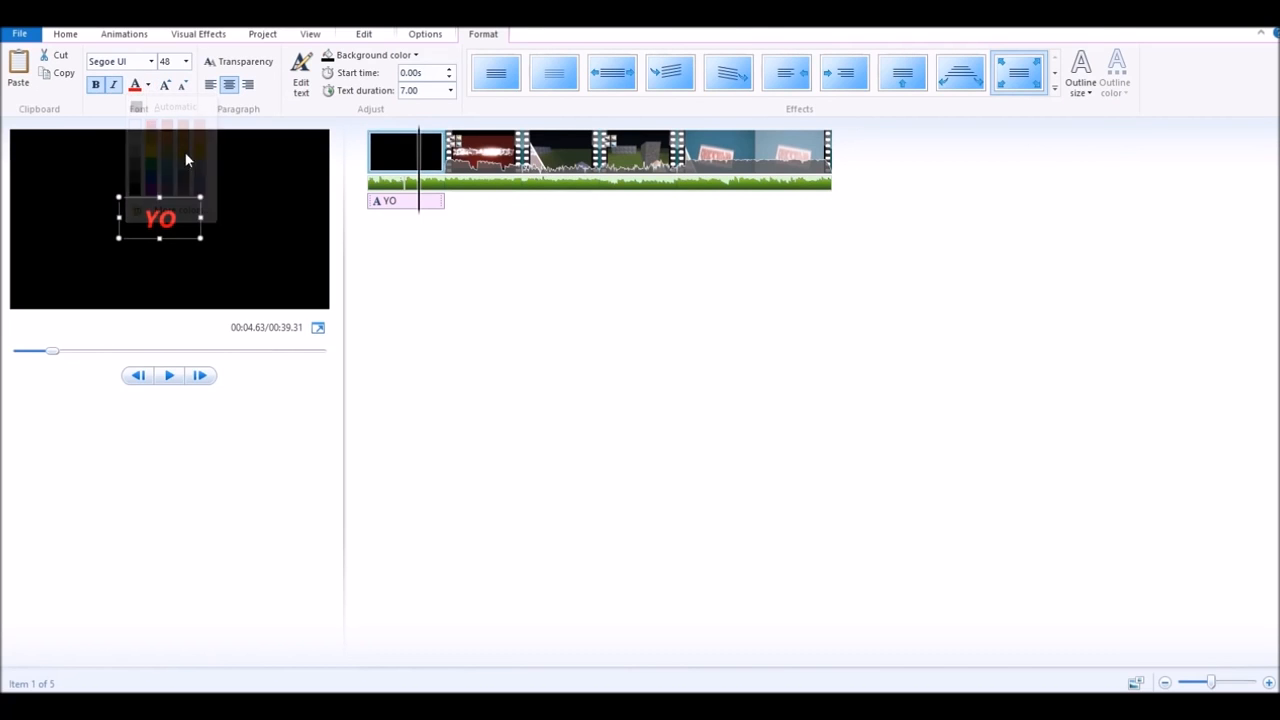
pyautogui.click(166, 86)
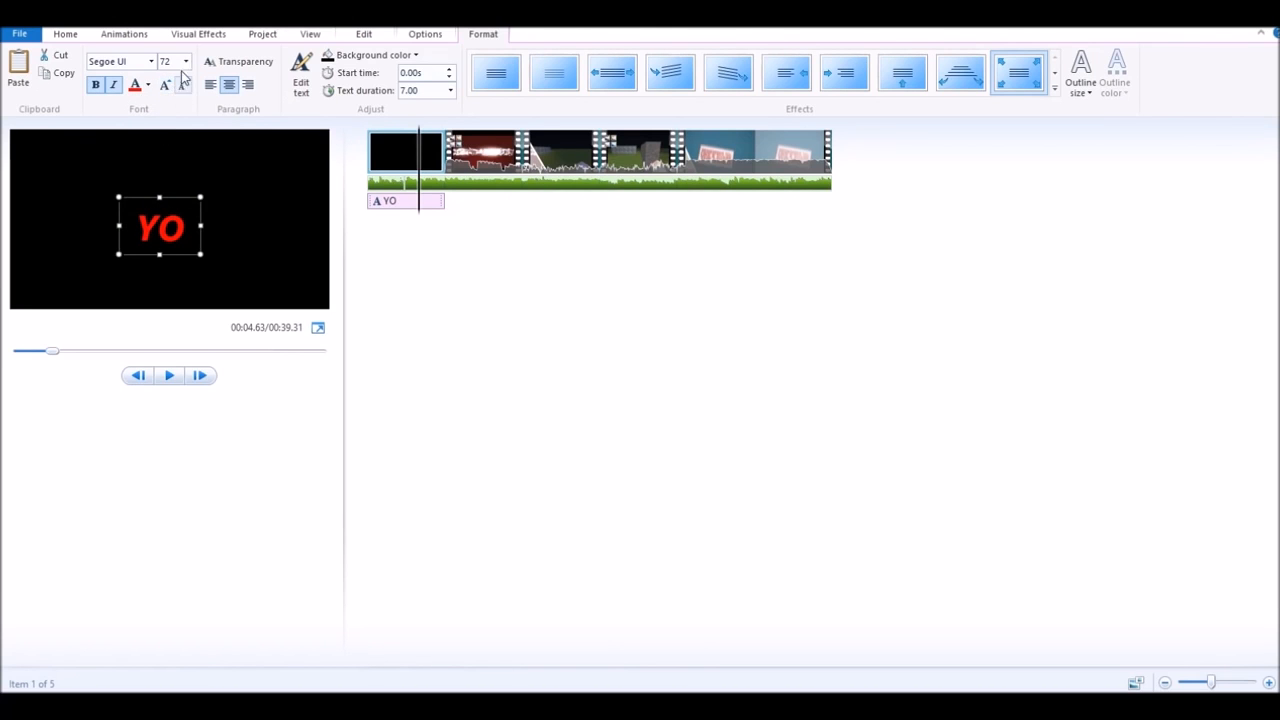
pyautogui.click(185, 61)
pyautogui.click(165, 285)
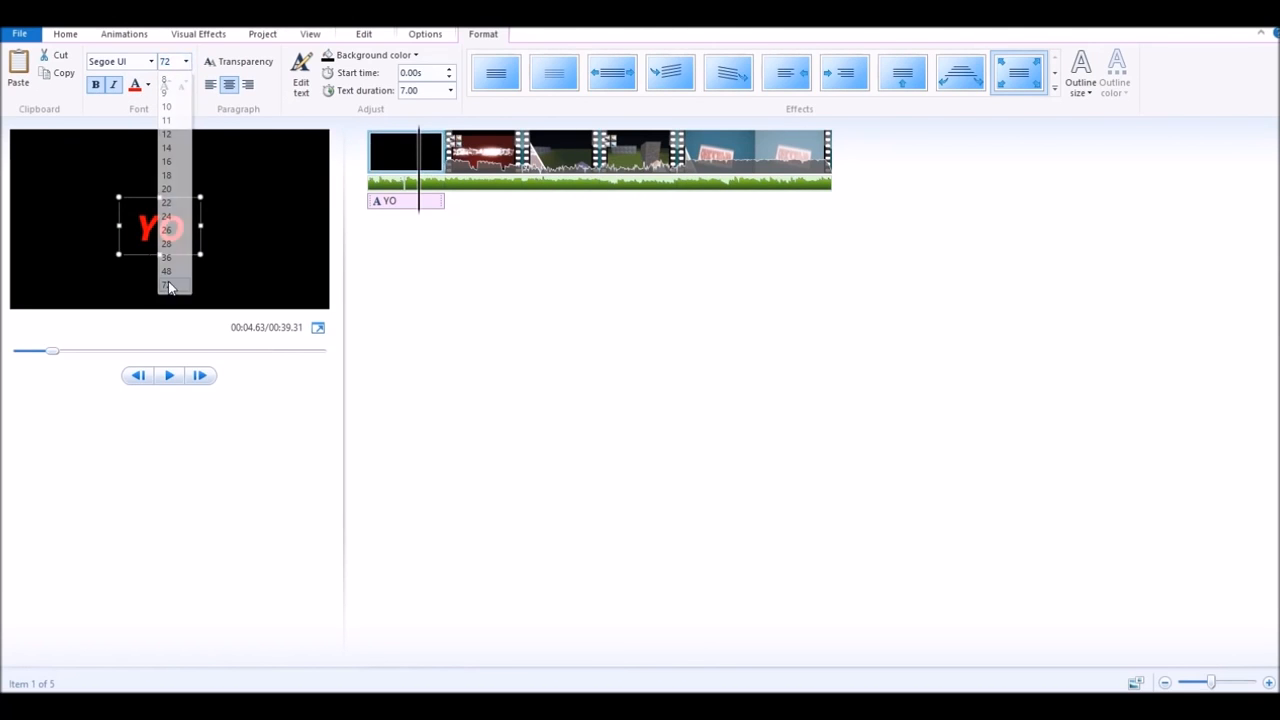
# - Set the YO title font to MINECRAFT PE
pyautogui.click(151, 62)
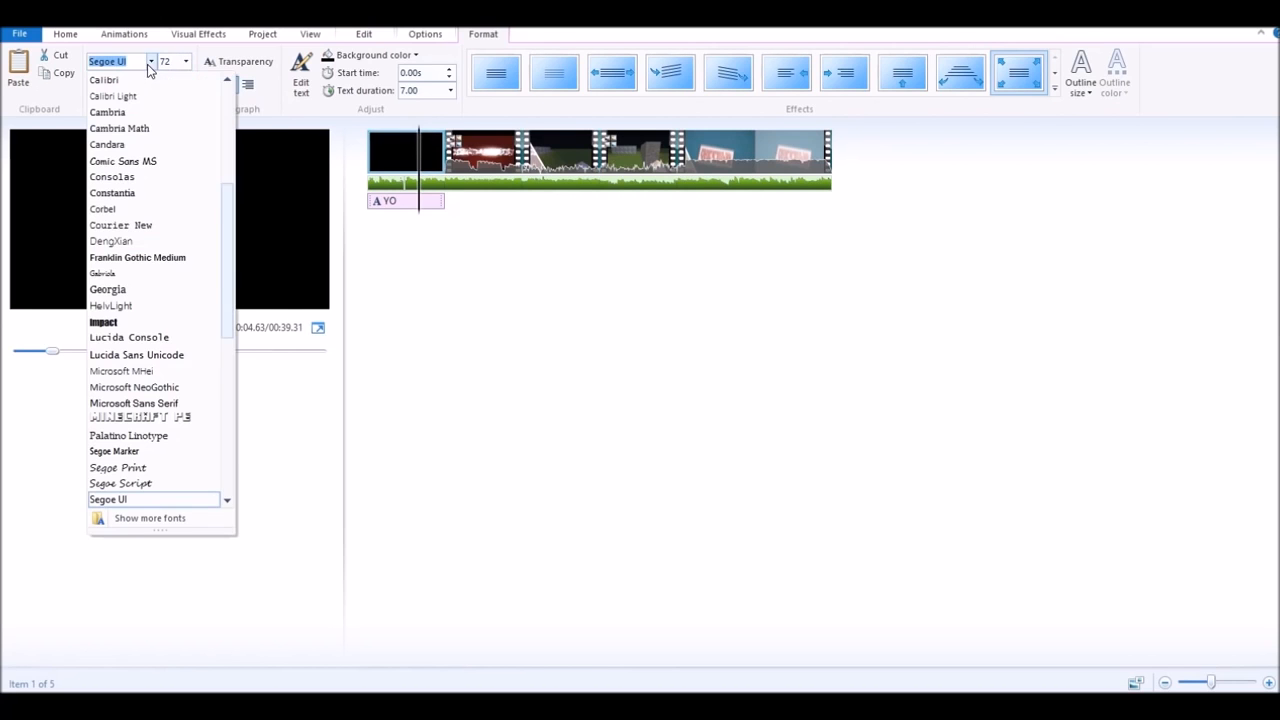
pyautogui.scroll(-4, 128, 355)
pyautogui.scroll(-5, 130, 360)
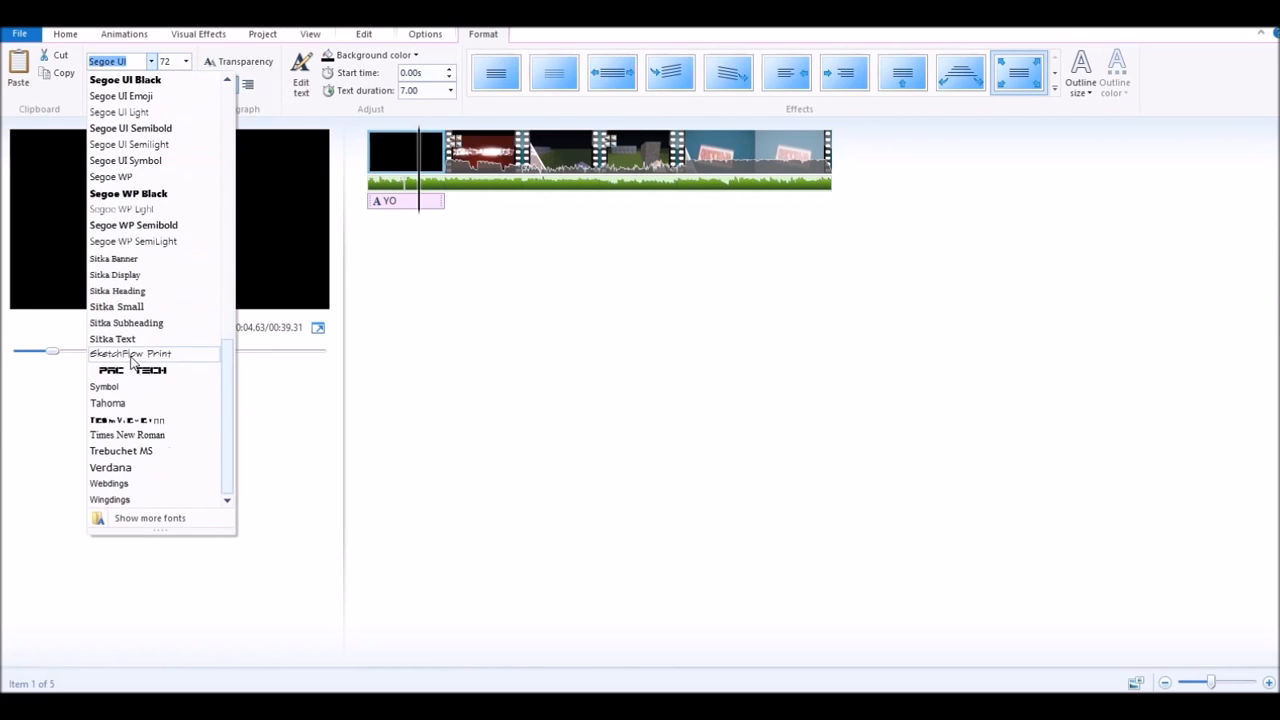
pyautogui.scroll(2, 108, 270)
pyautogui.scroll(8, 108, 270)
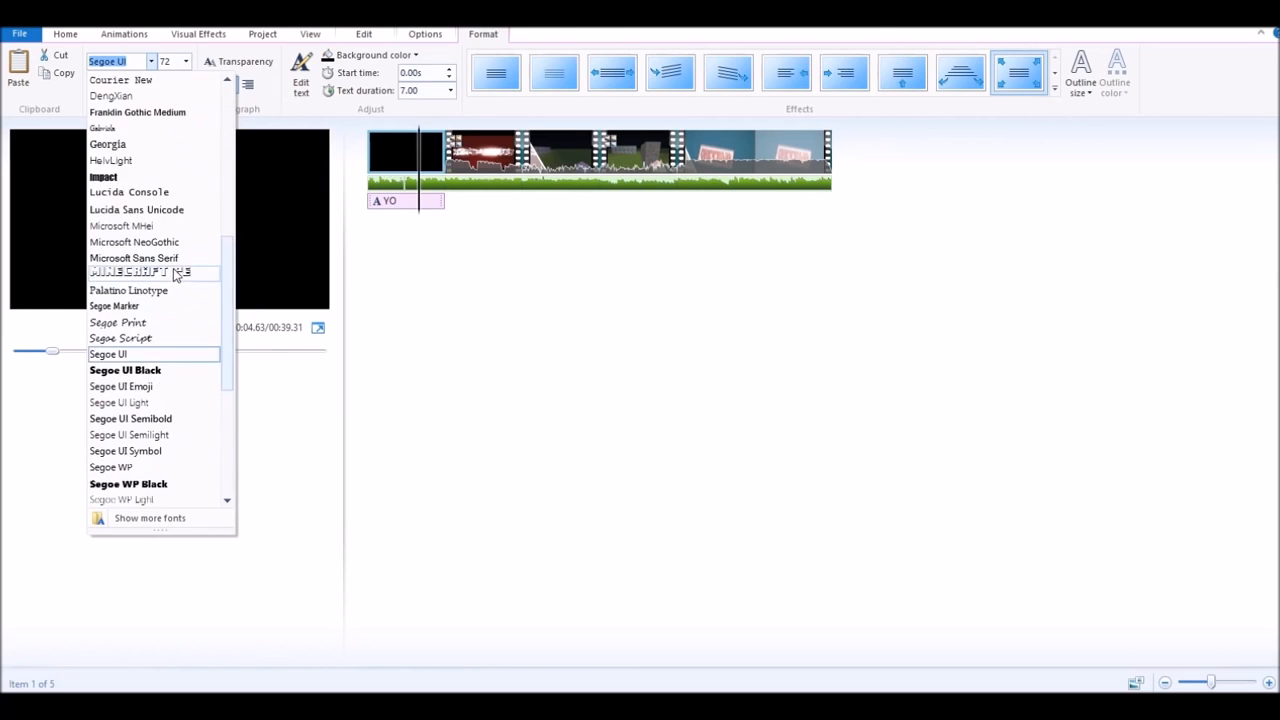
pyautogui.scroll(-2, 179, 336)
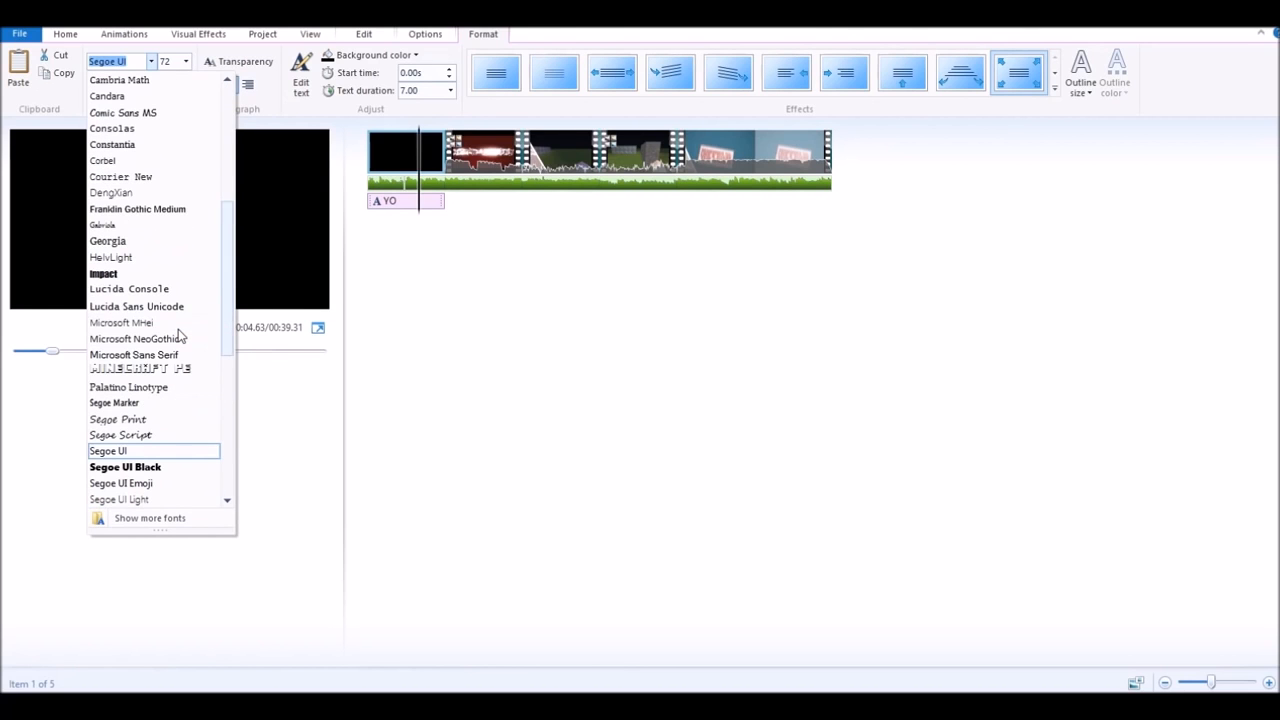
pyautogui.click(174, 372)
pyautogui.click(203, 237)
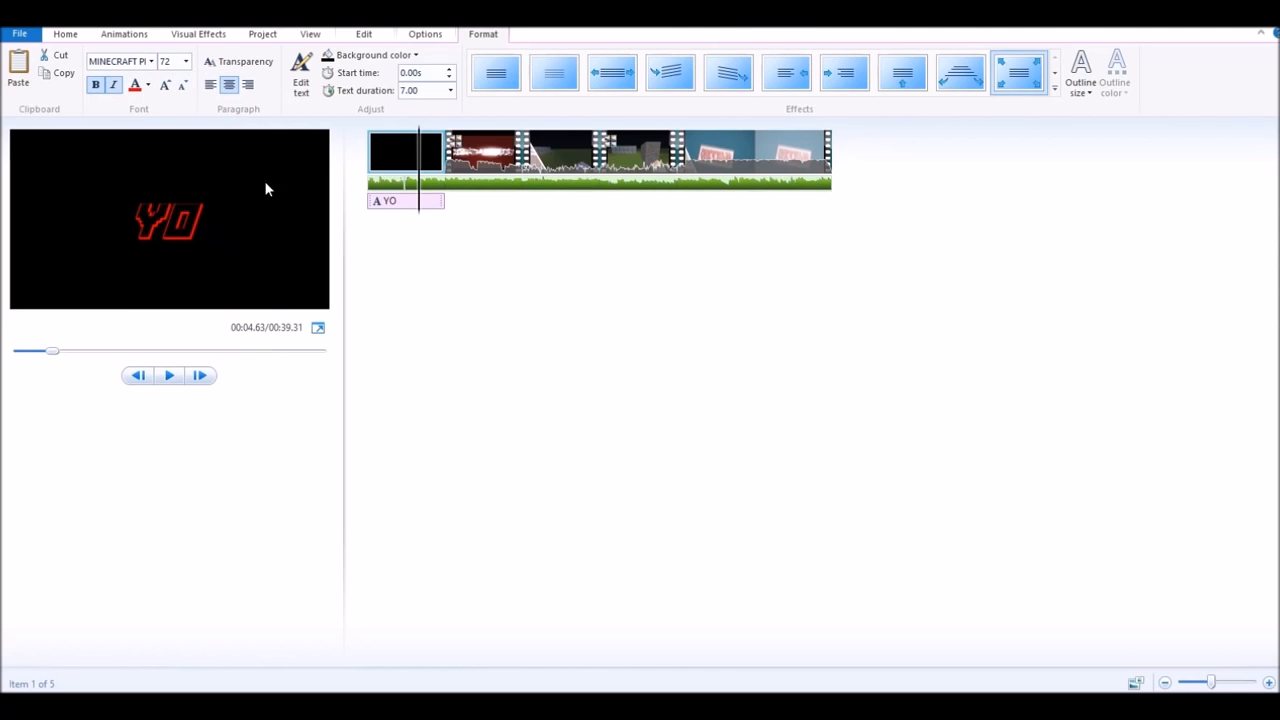
# - Widen the YO text box and give the title card a light-blue background
pyautogui.click(248, 66)
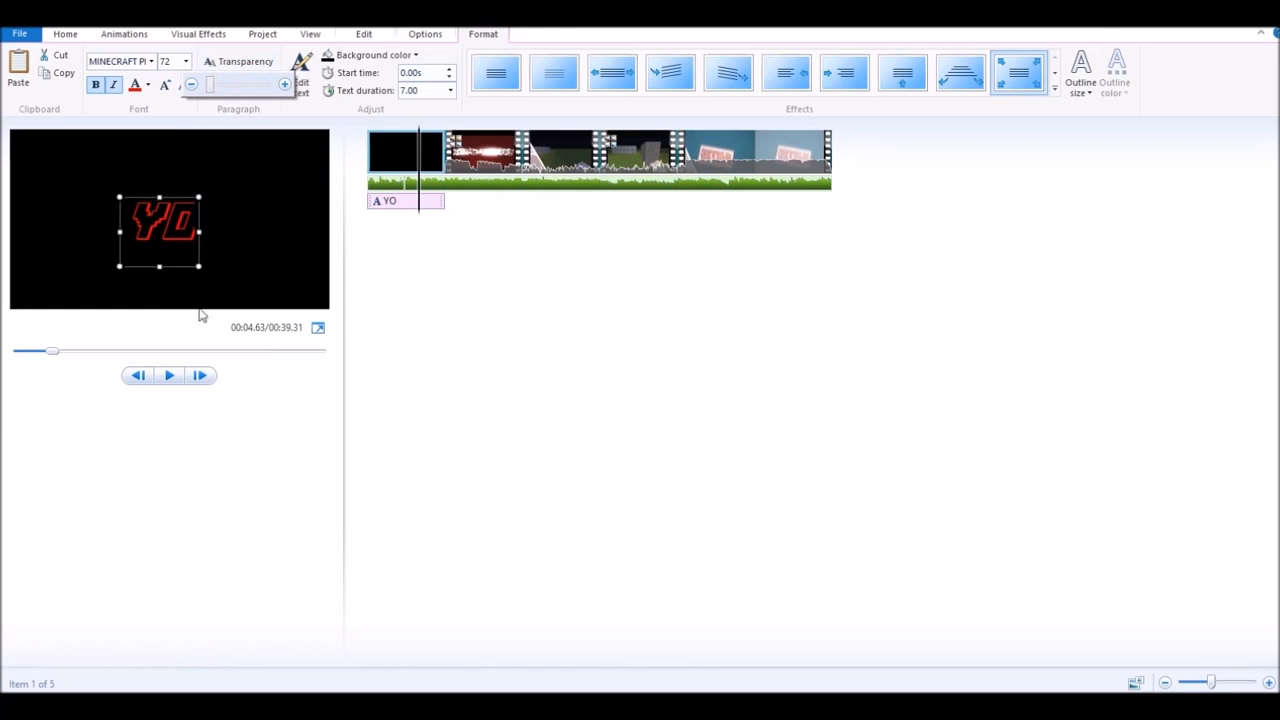
pyautogui.moveTo(199, 232); pyautogui.dragTo(245, 190)
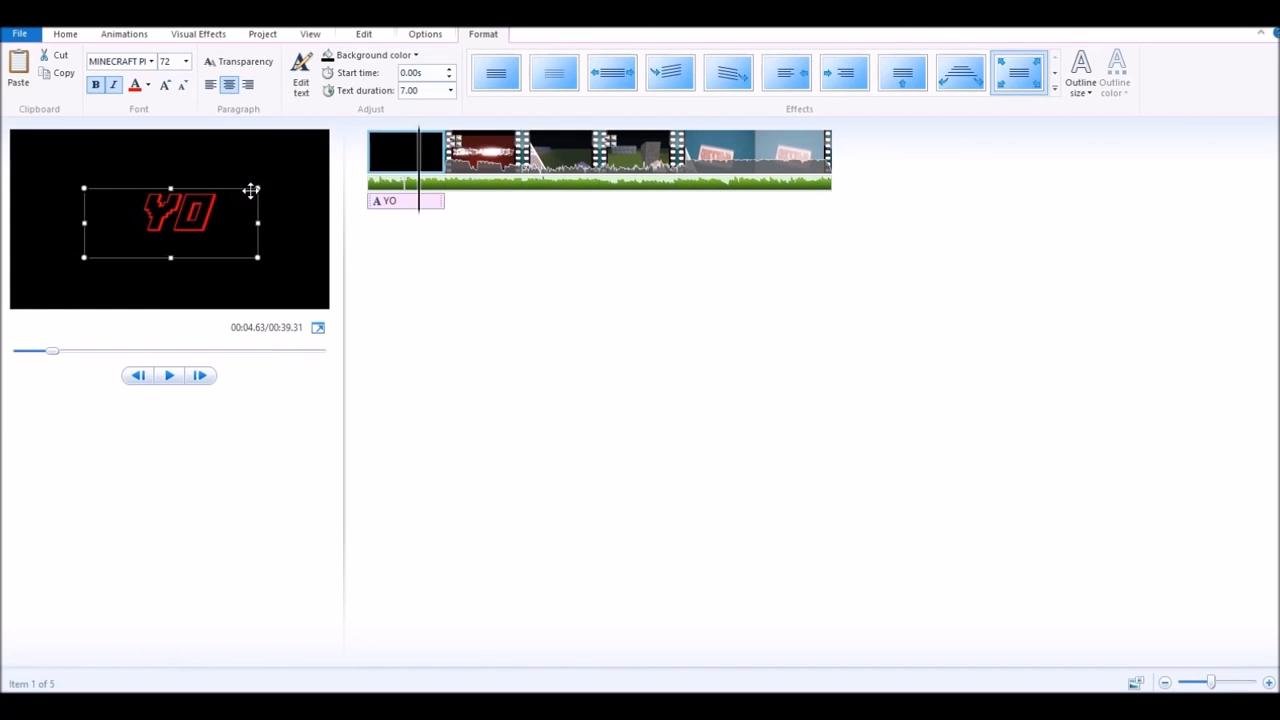
pyautogui.click(390, 55)
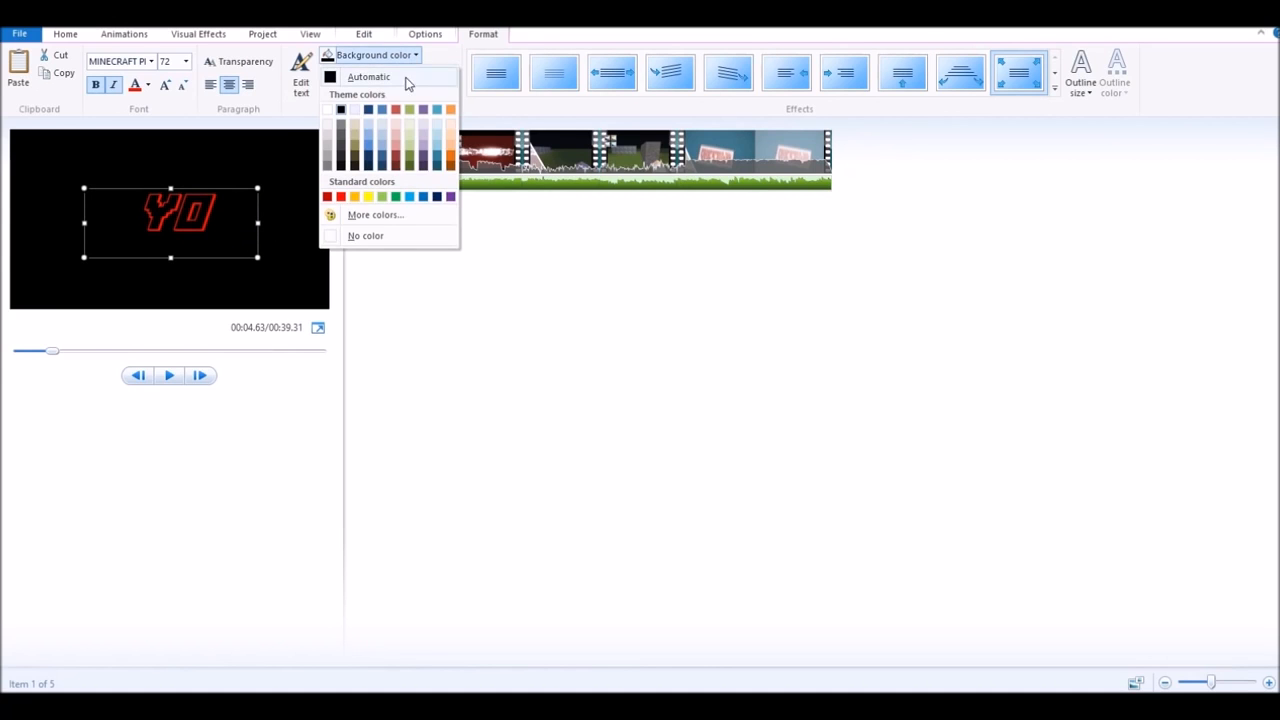
pyautogui.click(377, 148)
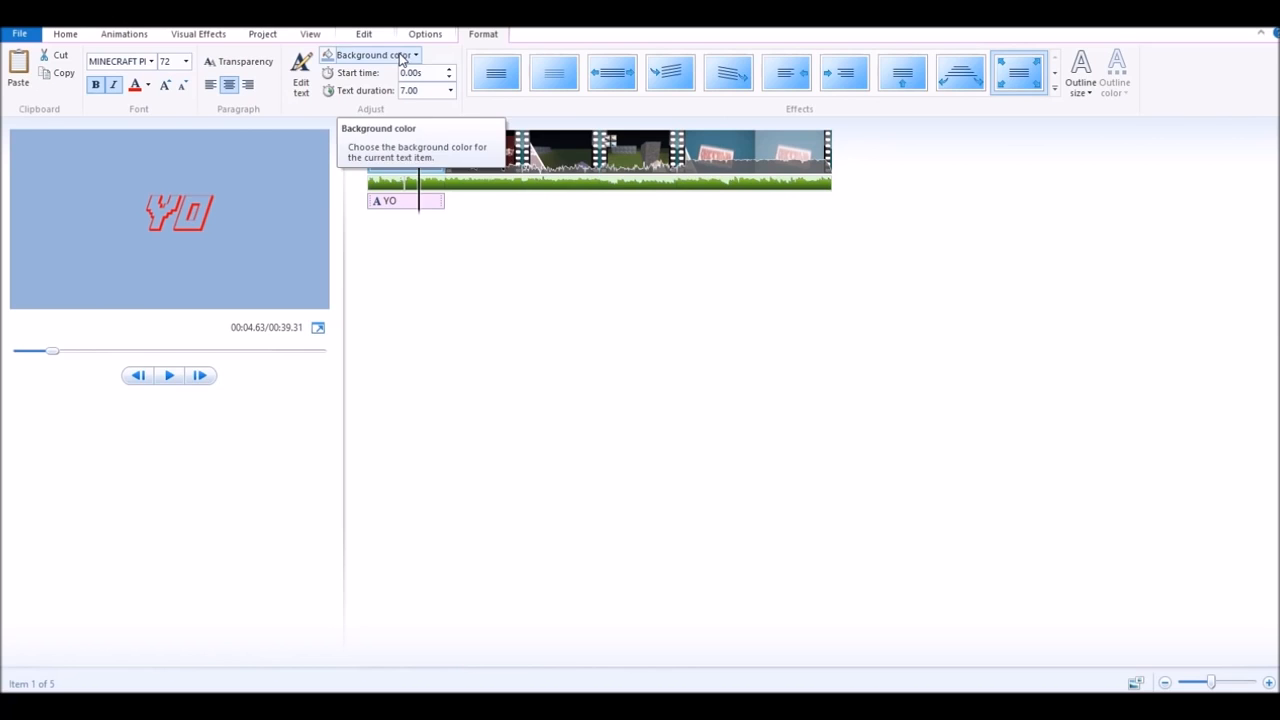
pyautogui.click(450, 90)
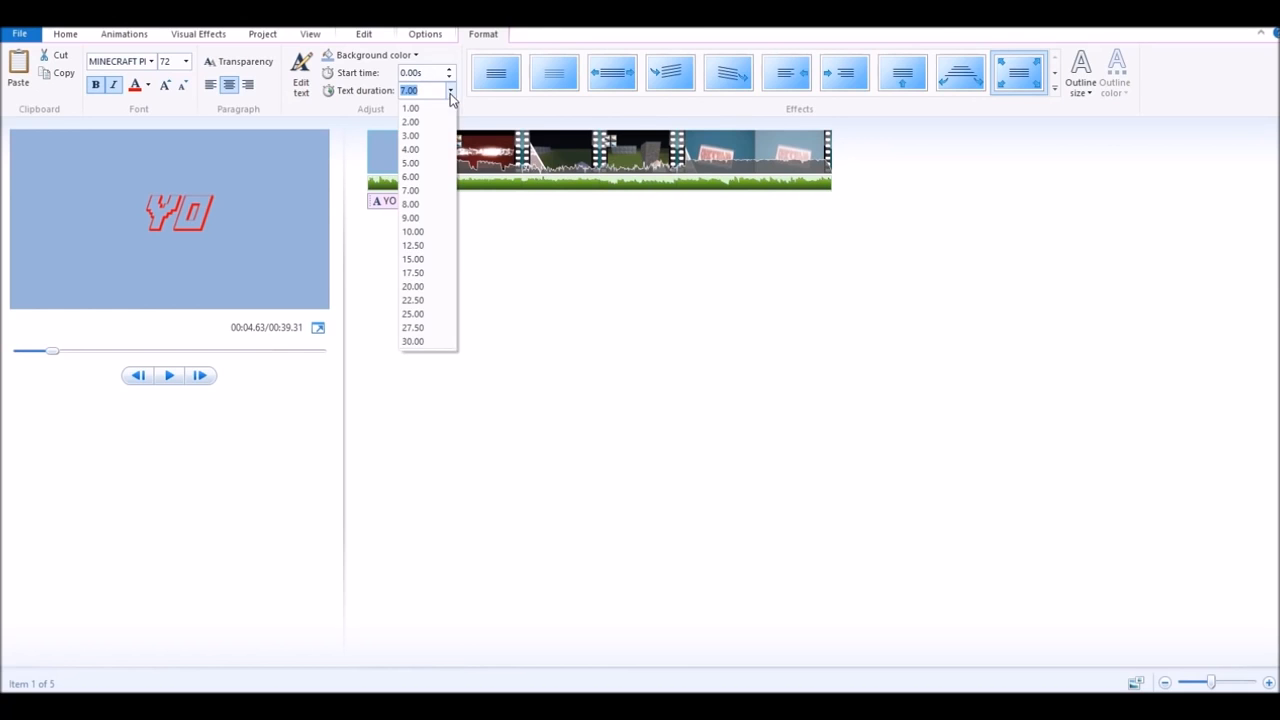
# - Set the YO title clip's duration to 4.00 seconds and preview the result
pyautogui.click(440, 149)
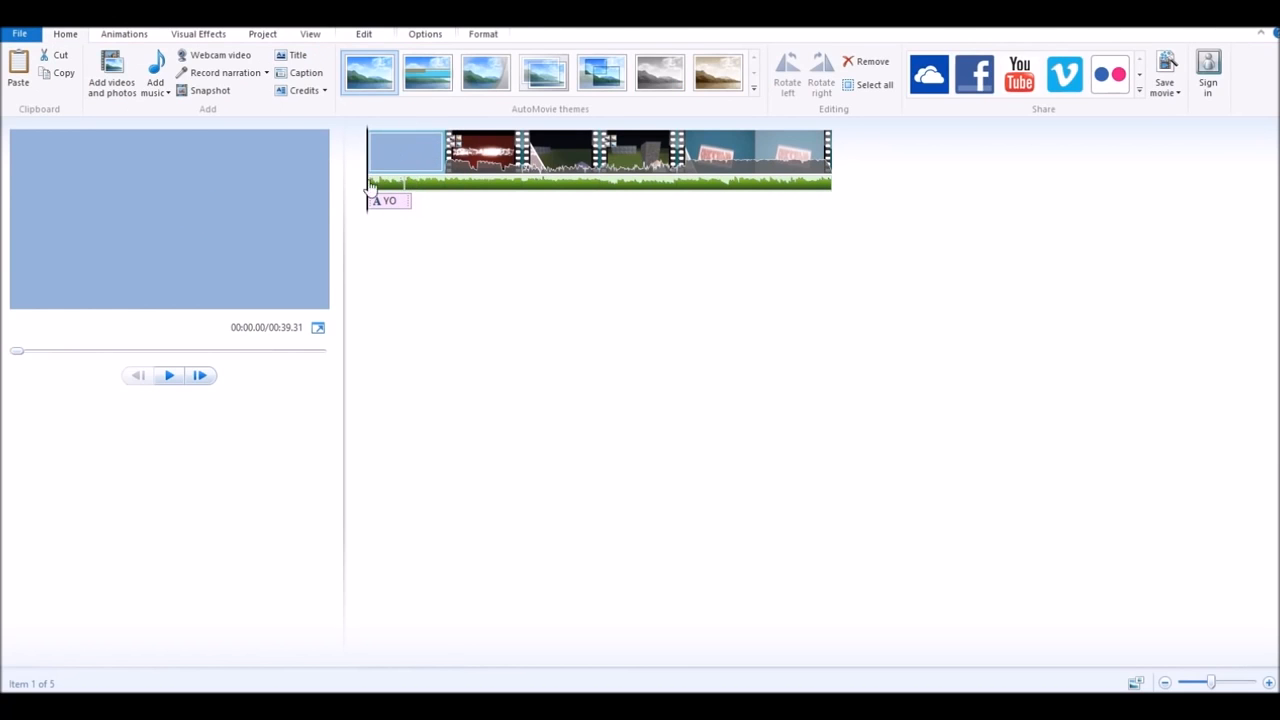
pyautogui.click(179, 382)
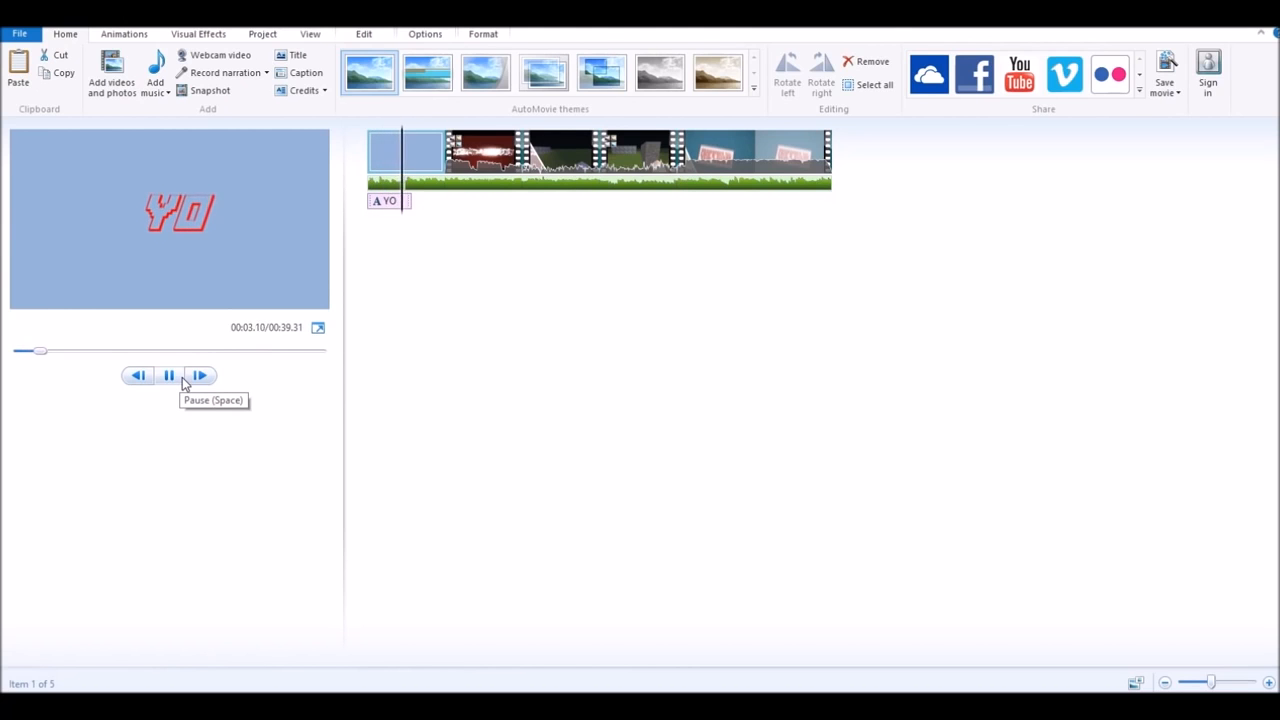
pyautogui.click(183, 382)
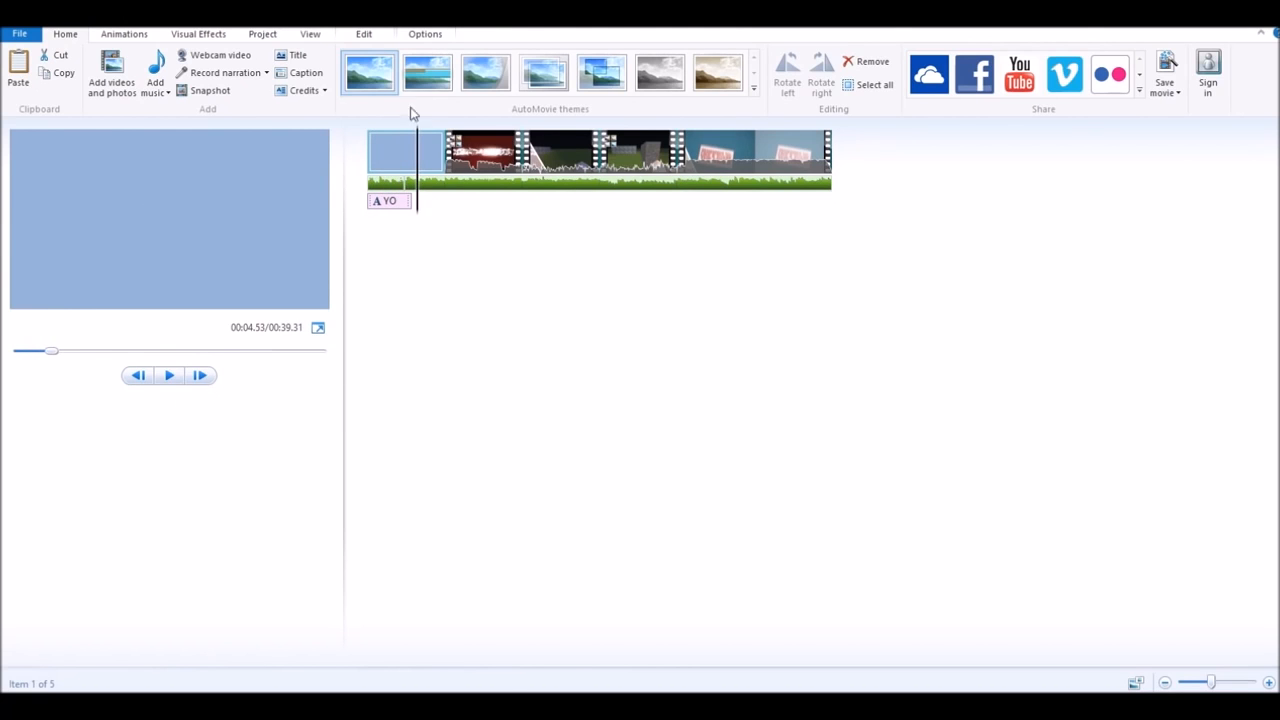
pyautogui.click(397, 162)
pyautogui.click(386, 36)
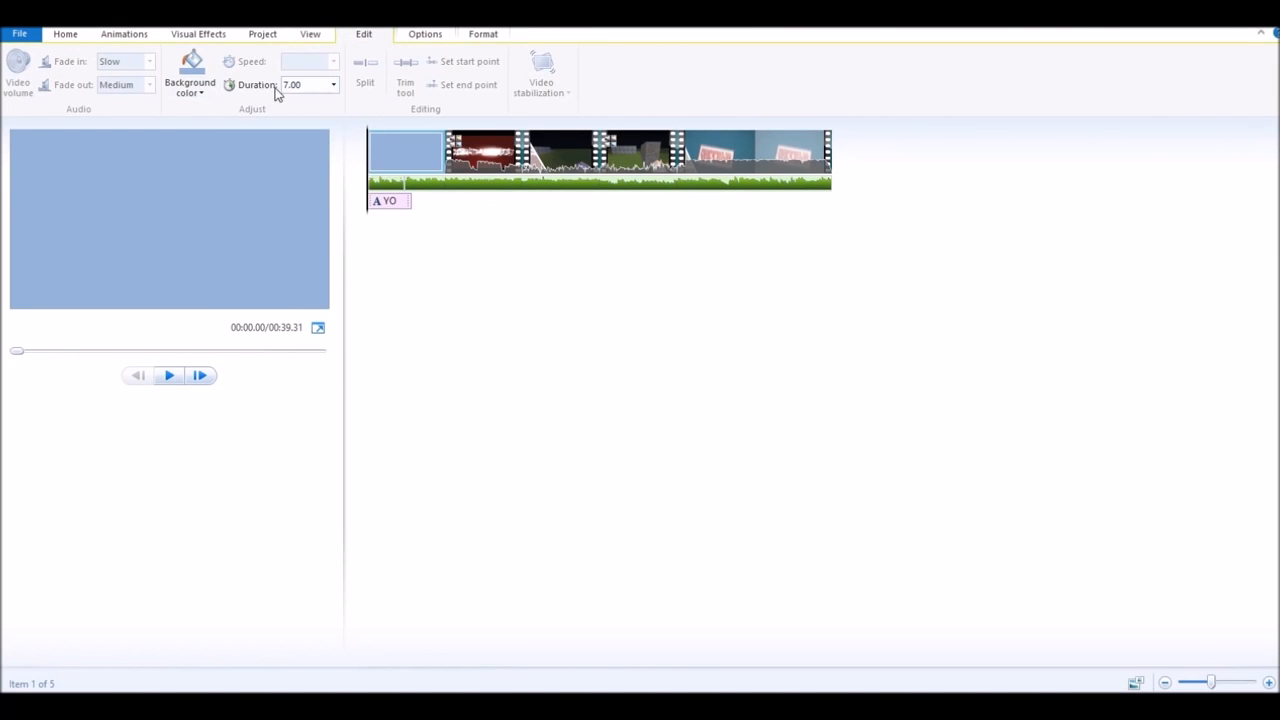
pyautogui.click(333, 84)
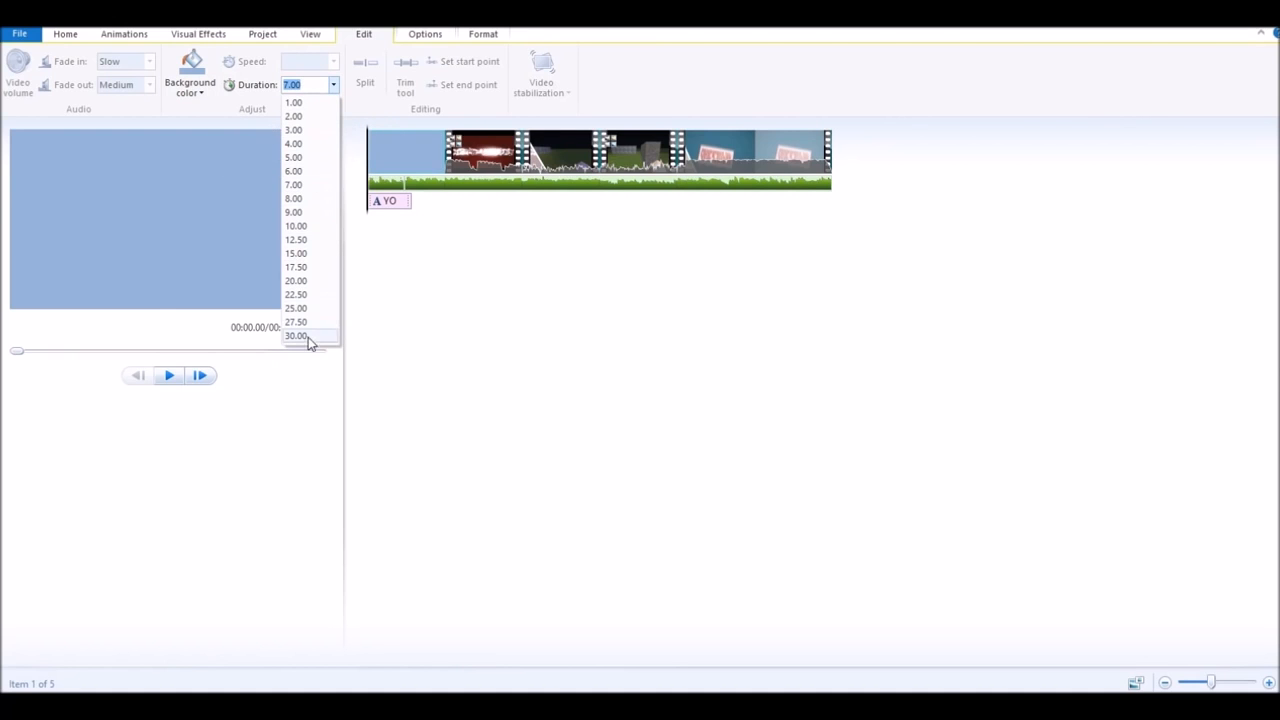
pyautogui.click(304, 387)
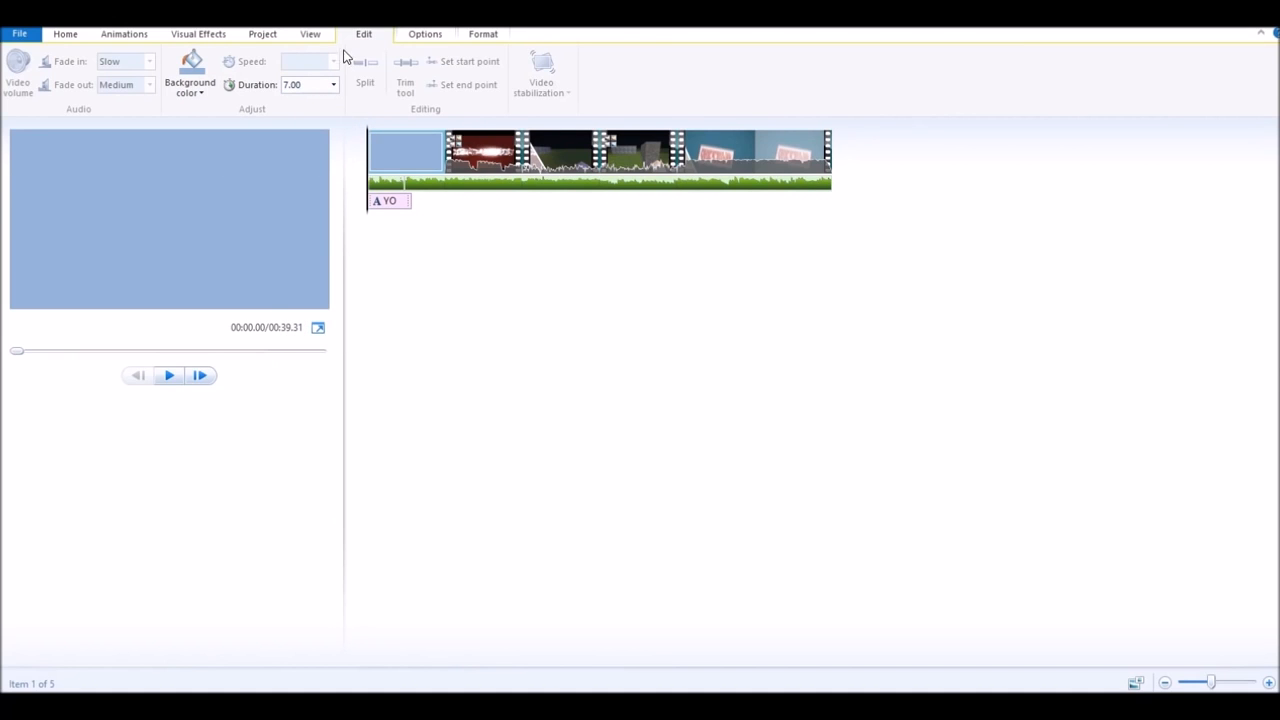
pyautogui.click(335, 88)
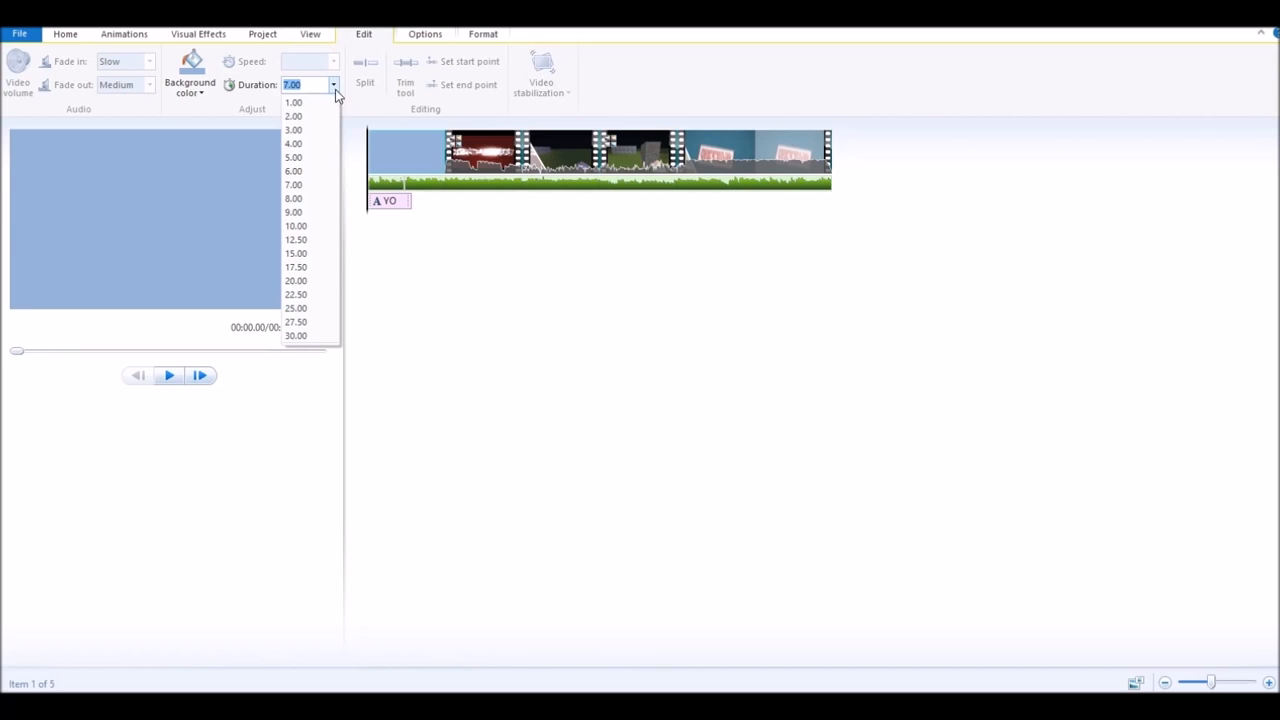
pyautogui.click(293, 143)
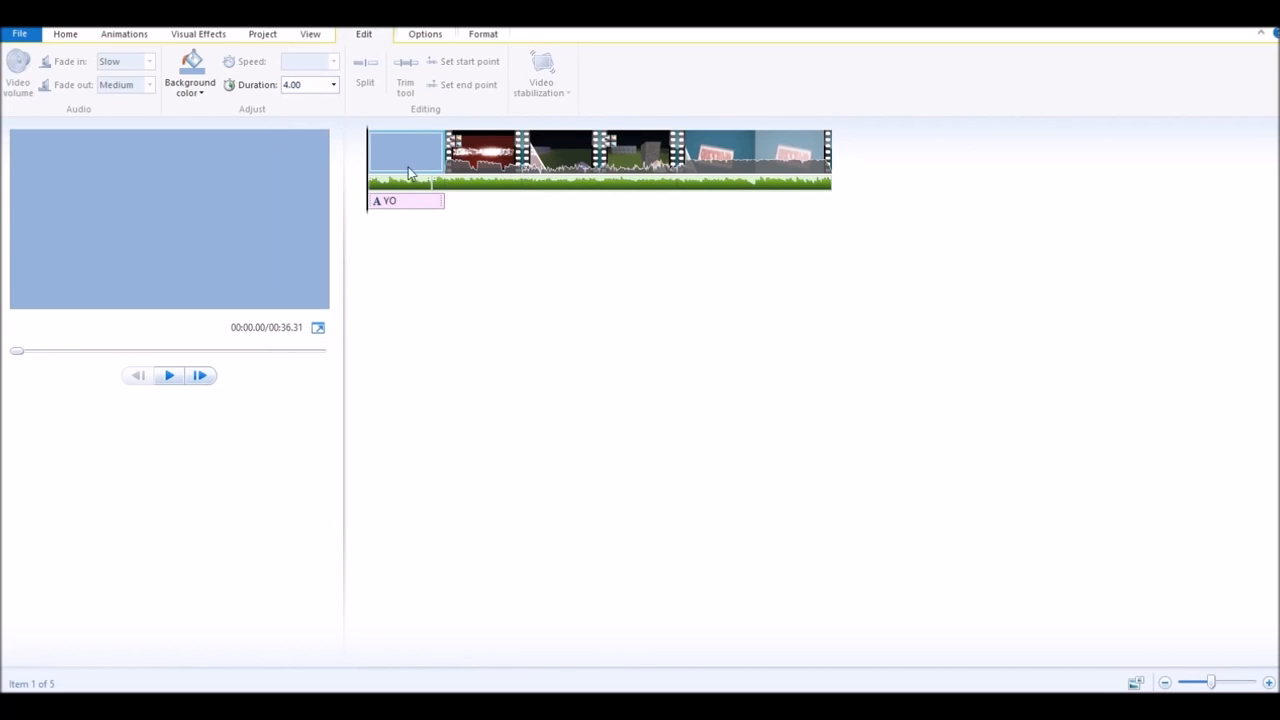
pyautogui.click(170, 376)
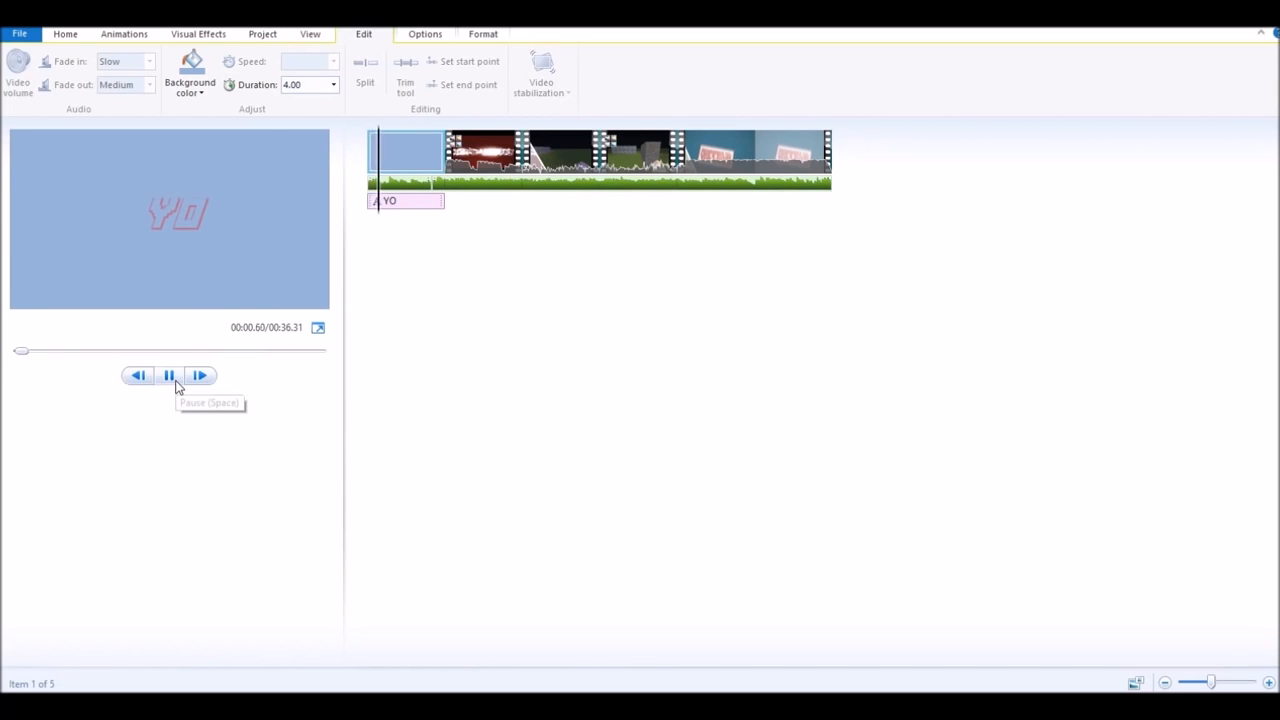
pyautogui.click(177, 385)
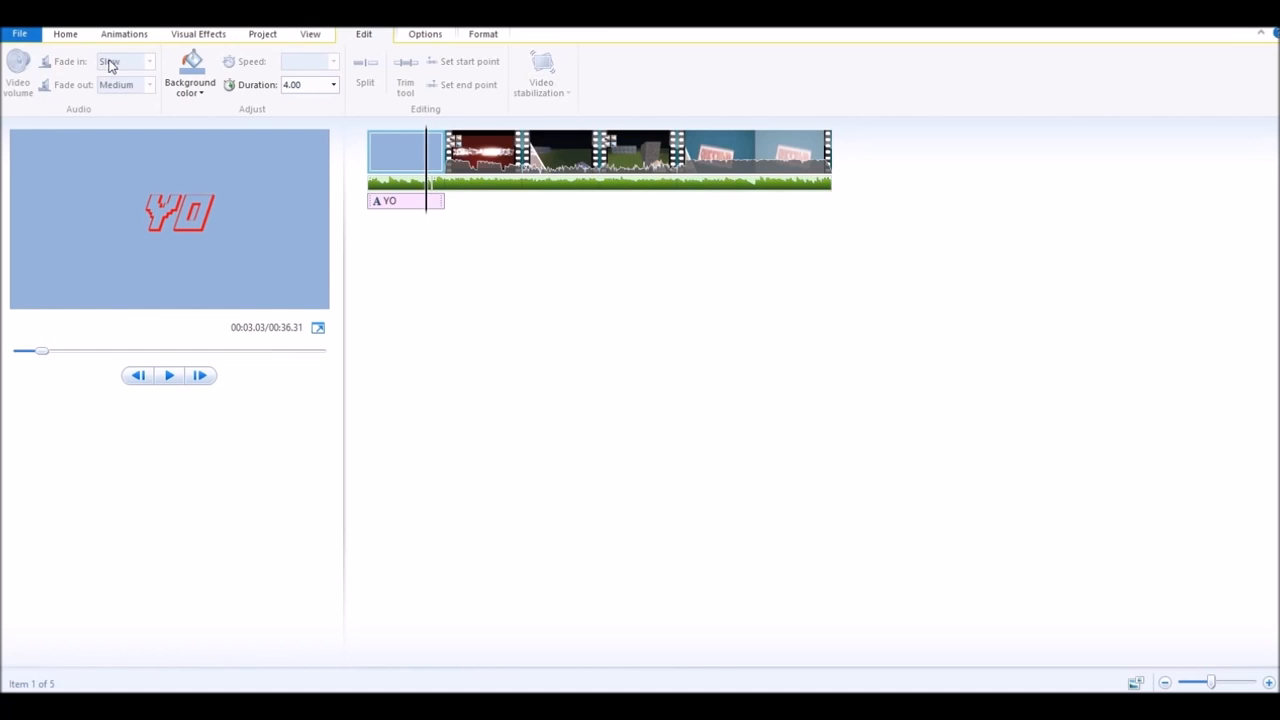
pyautogui.click(78, 37)
# - Add a YO caption over the gameplay at 14.13s, raised in the frame
pyautogui.press('Right')
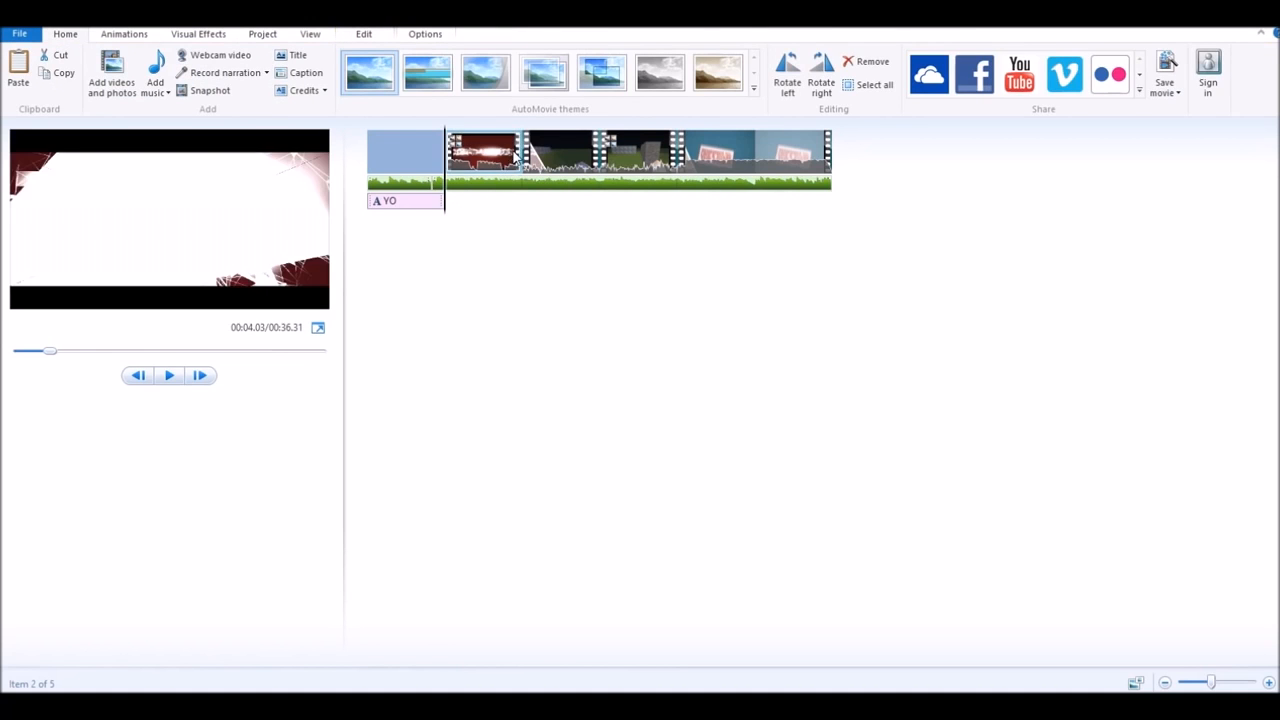
pyautogui.press('Right')
pyautogui.click(300, 73)
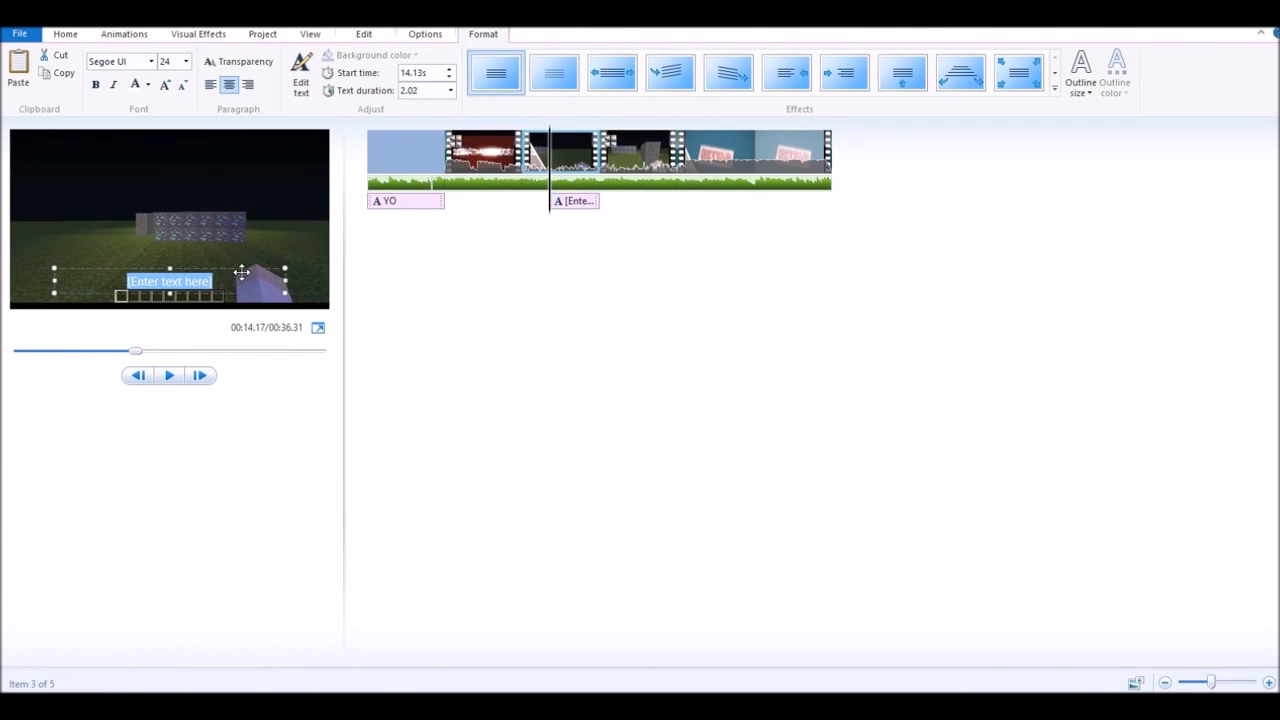
pyautogui.moveTo(251, 266)
pyautogui.mouseDown()
pyautogui.moveTo(260, 206)
pyautogui.moveTo(242, 244)
pyautogui.moveTo(253, 256)
pyautogui.mouseUp()
pyautogui.click(199, 260)
pyautogui.press('BackSpace')
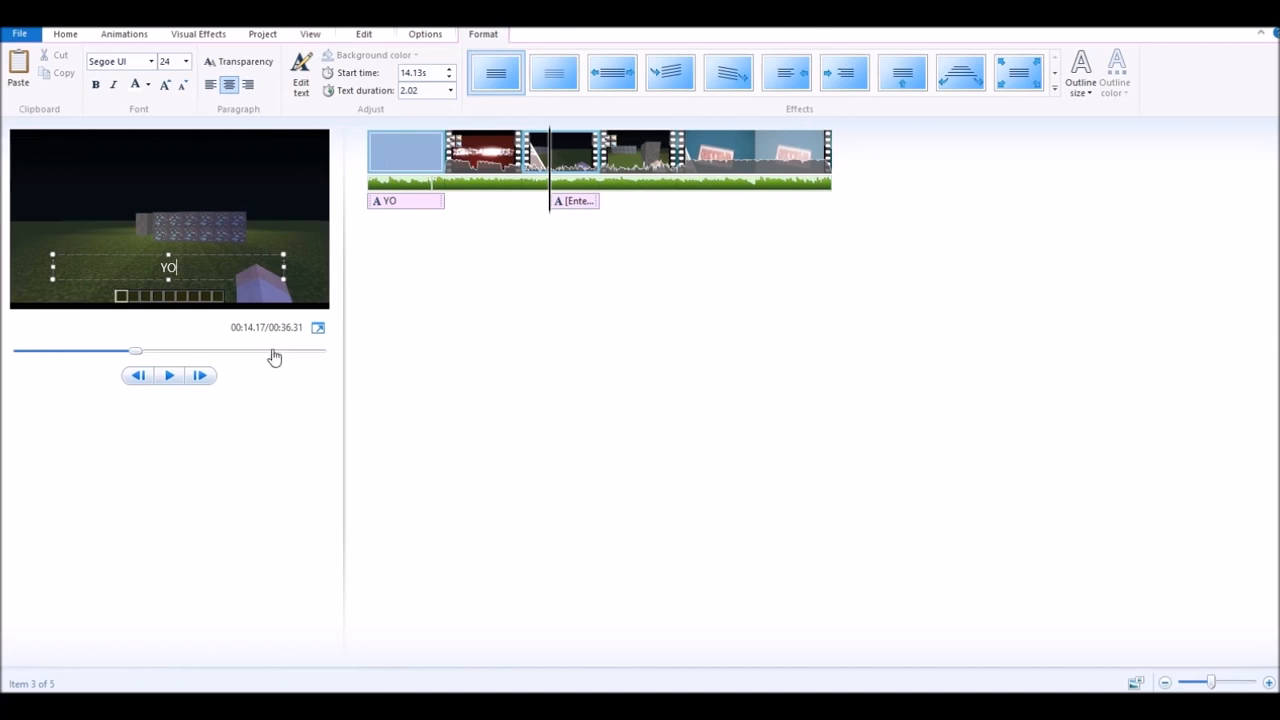
pyautogui.click(169, 375)
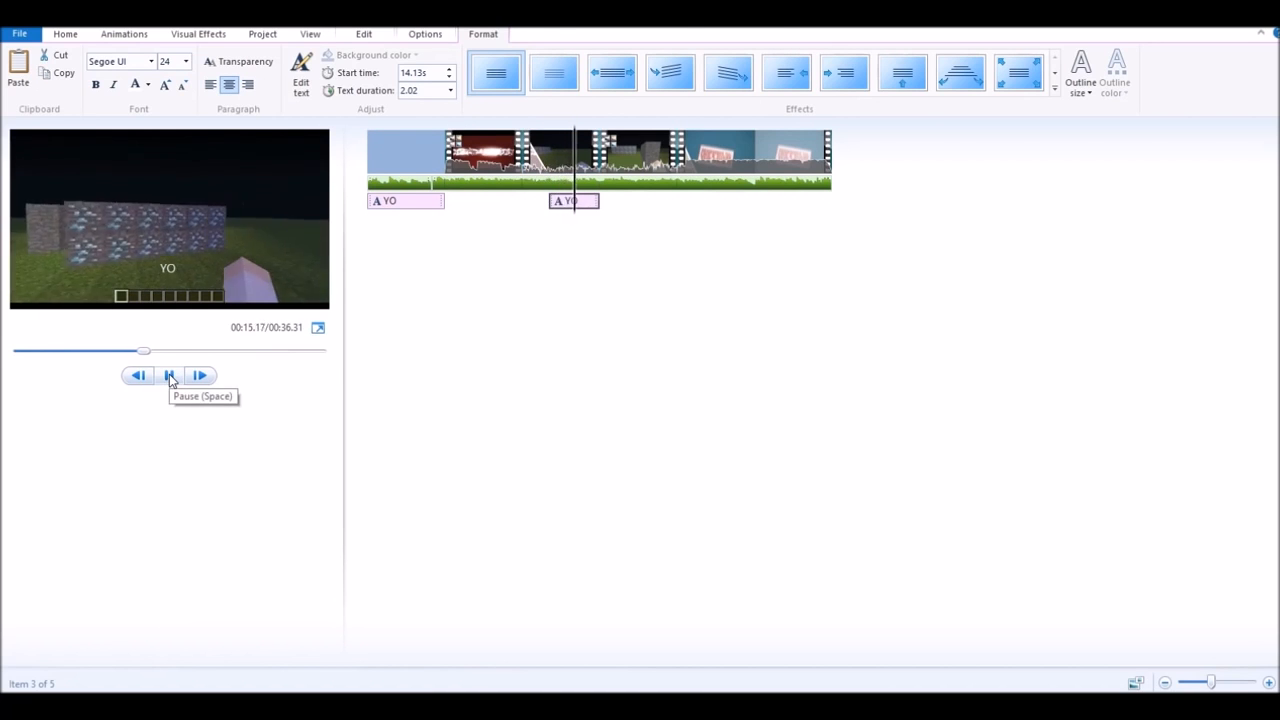
pyautogui.click(169, 376)
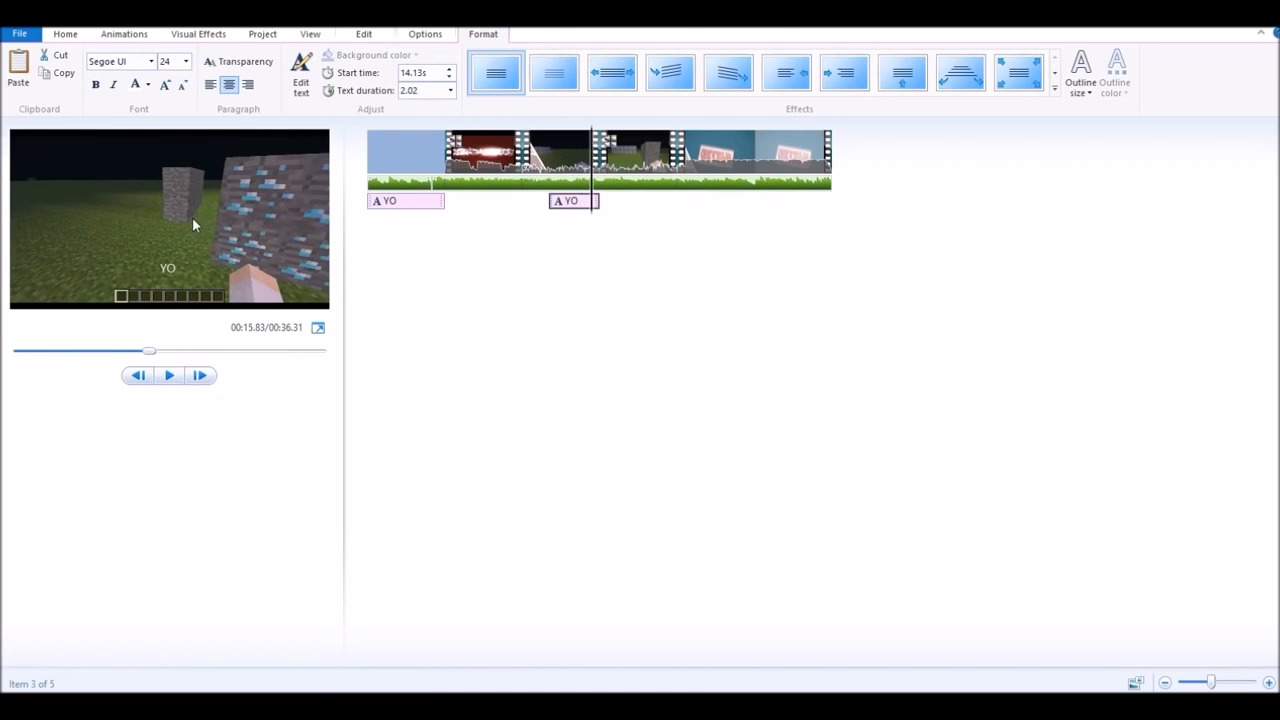
# - Make the YO caption bold and widen its box so it fits on one line
pyautogui.click(172, 268)
pyautogui.doubleClick(172, 268)
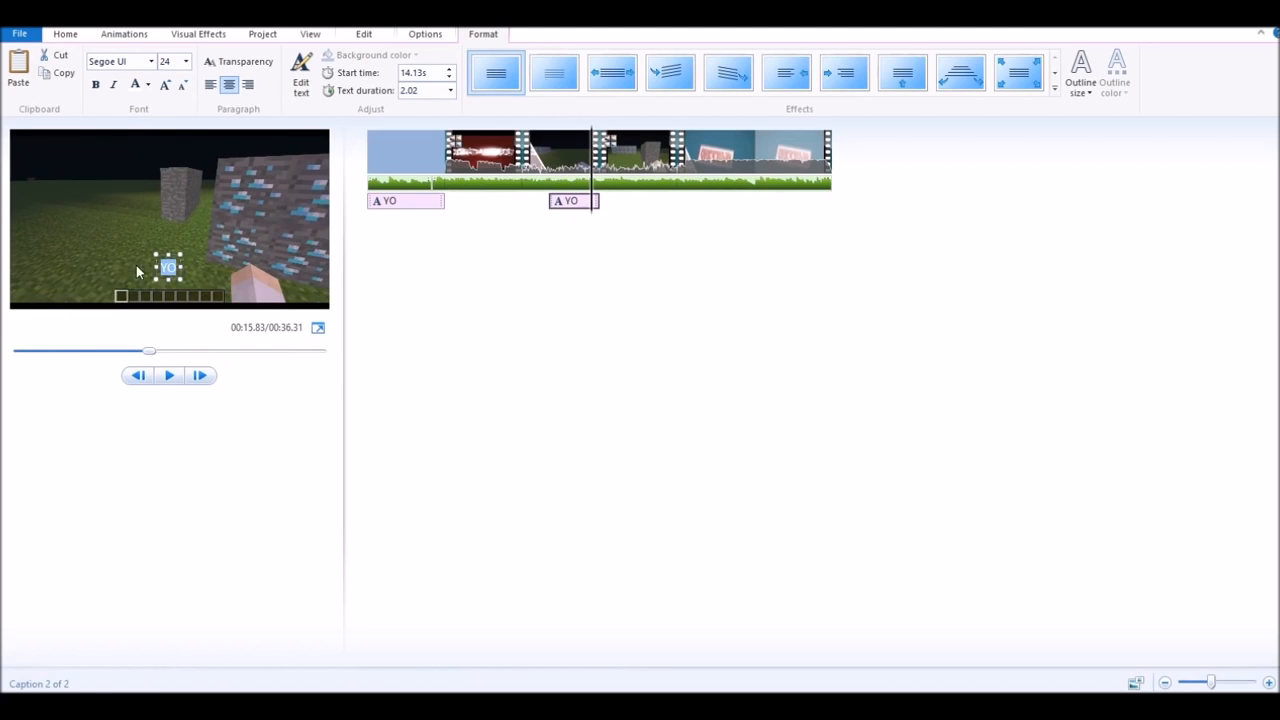
pyautogui.click(95, 84)
pyautogui.moveTo(182, 273); pyautogui.dragTo(208, 274)
pyautogui.click(265, 283)
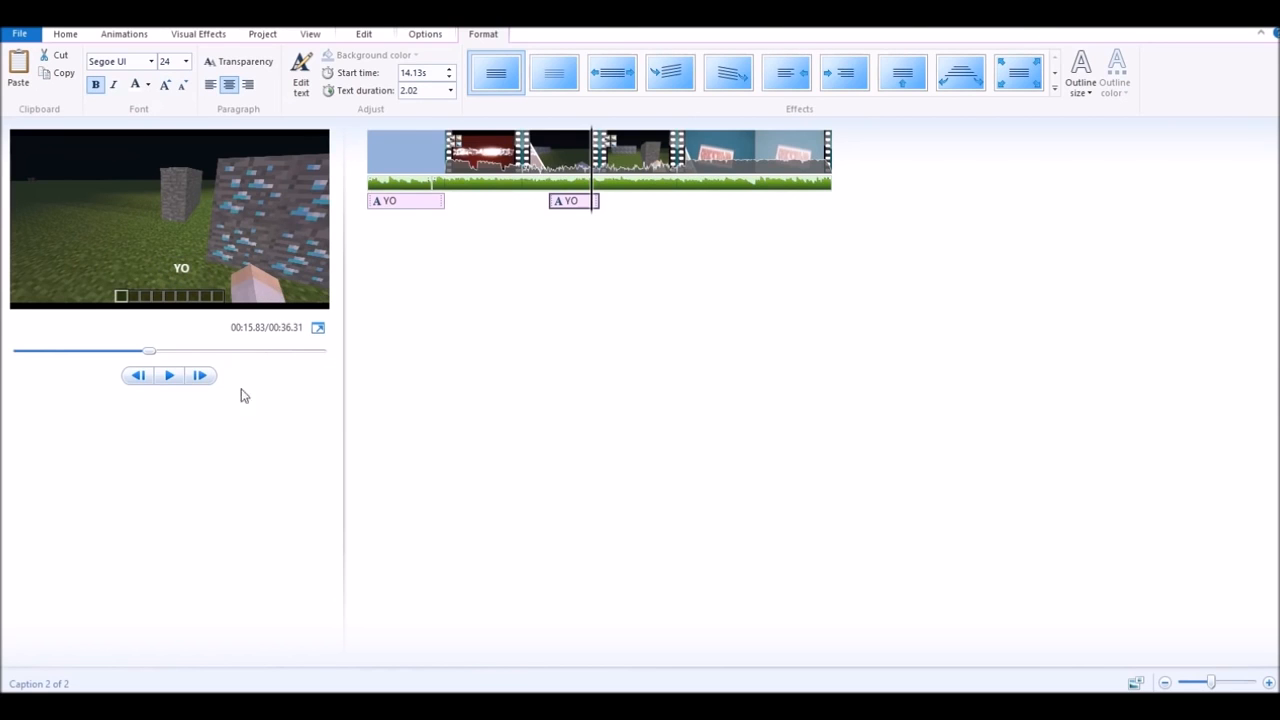
pyautogui.click(169, 376)
pyautogui.click(169, 376)
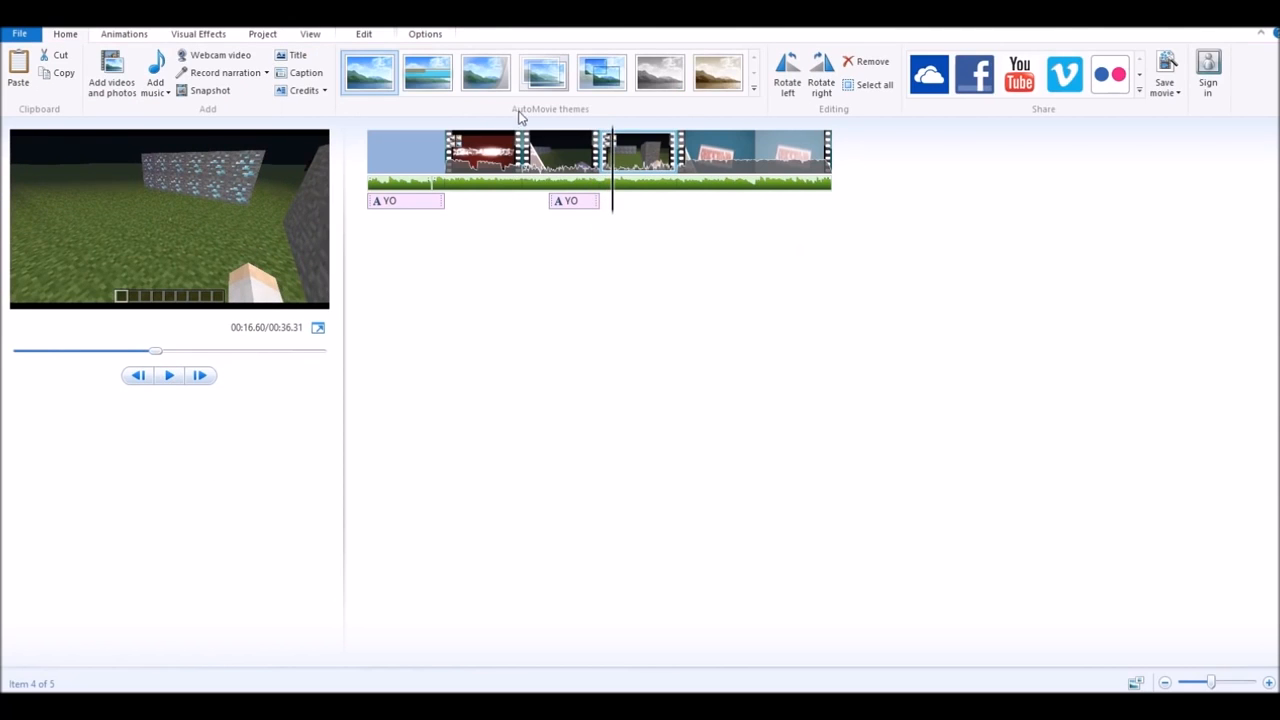
pyautogui.click(793, 150)
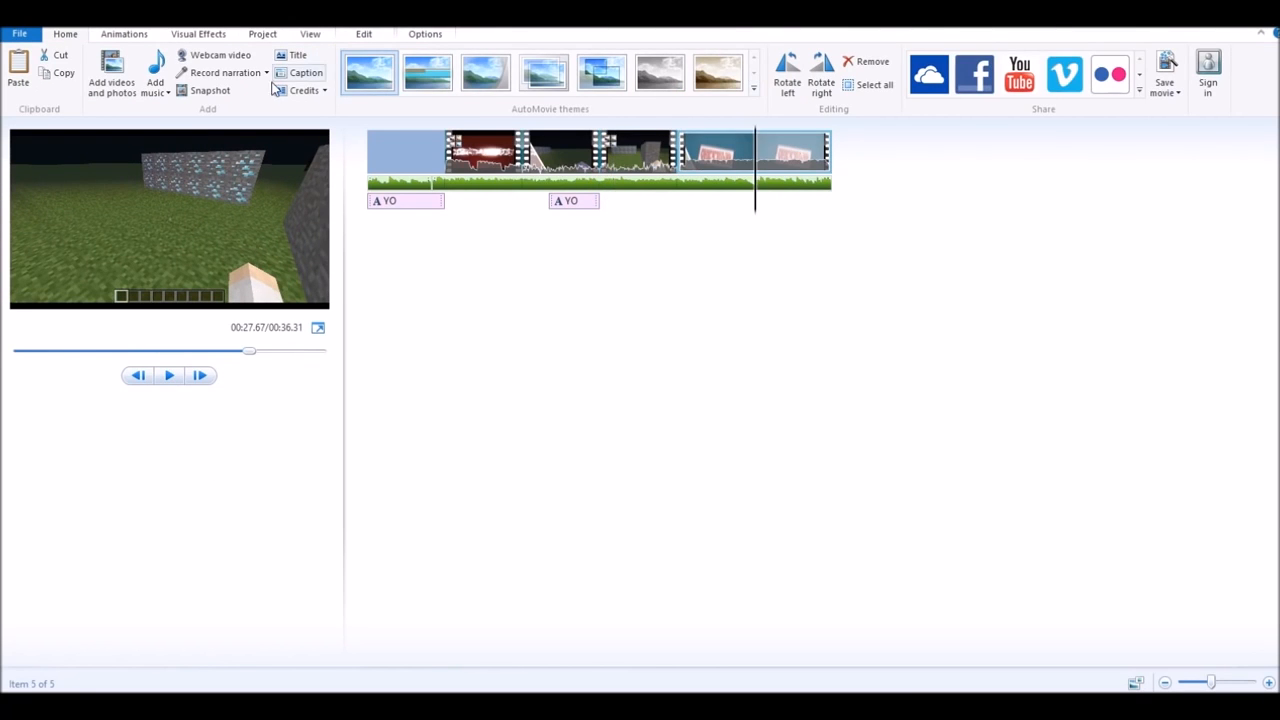
# - Add a credits clip at the movie's end and delete its 'Enter name here' line
pyautogui.click(303, 90)
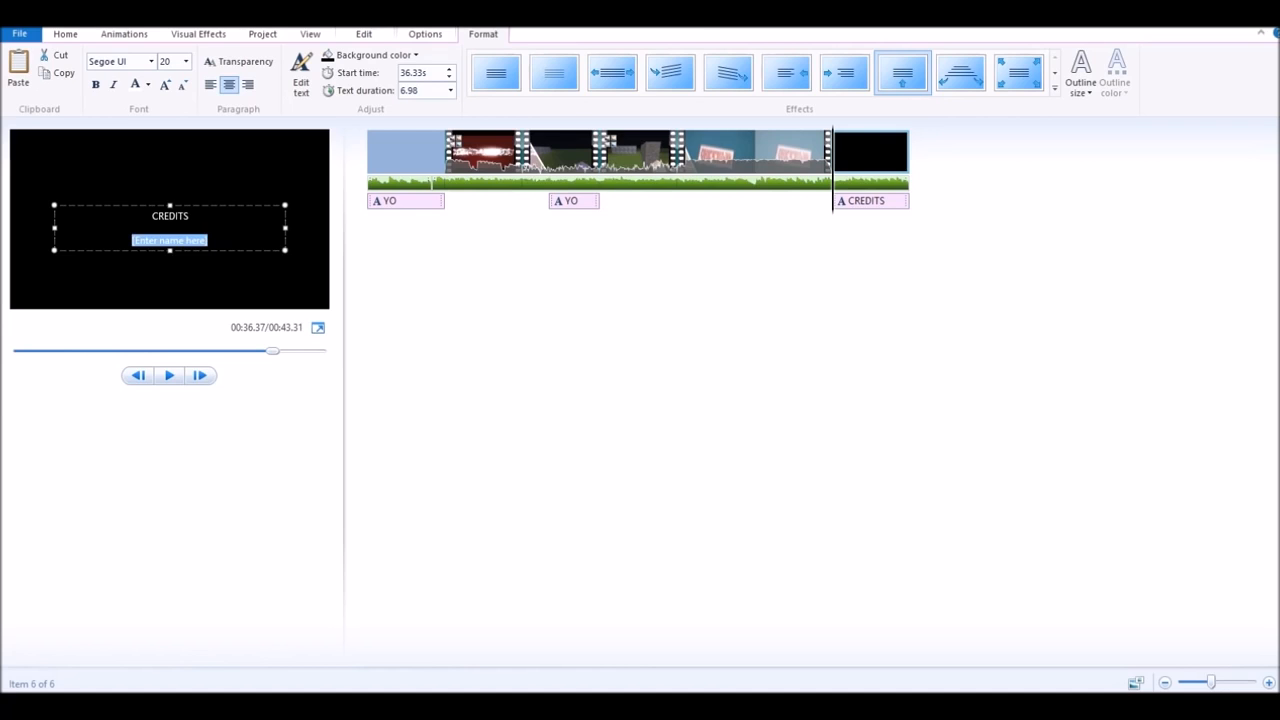
pyautogui.press('BackSpace')
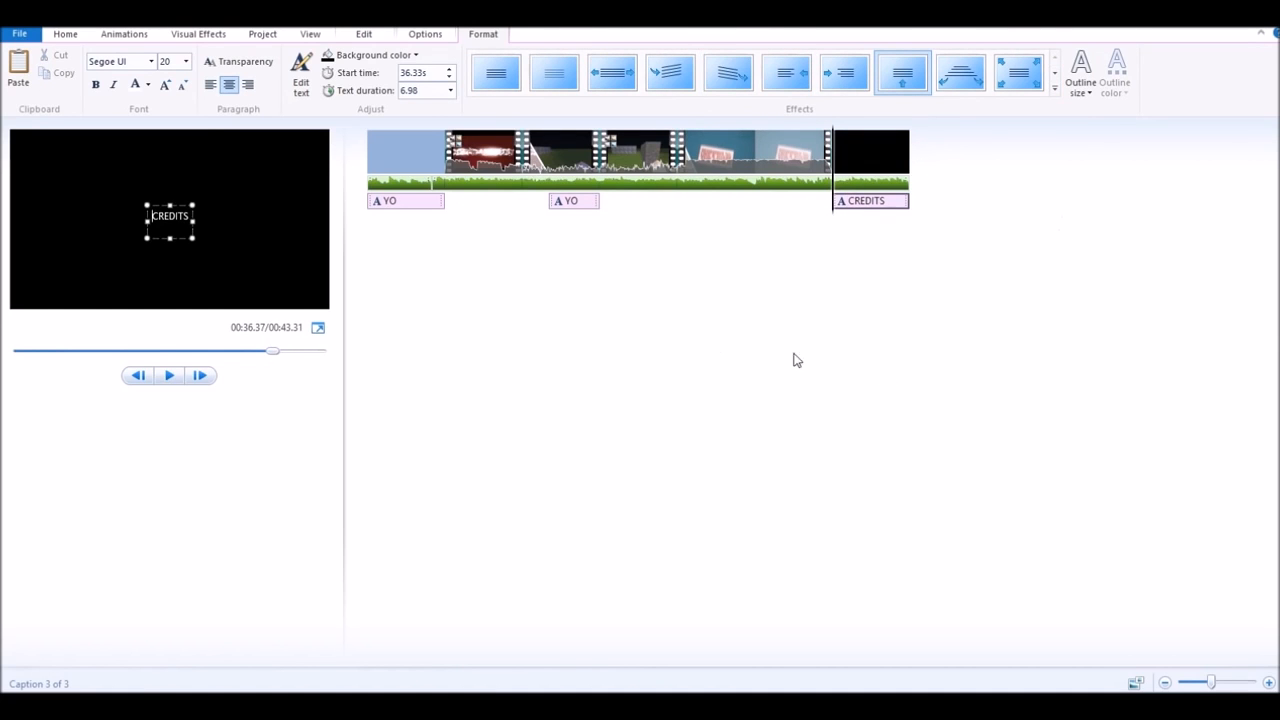
pyautogui.click(116, 34)
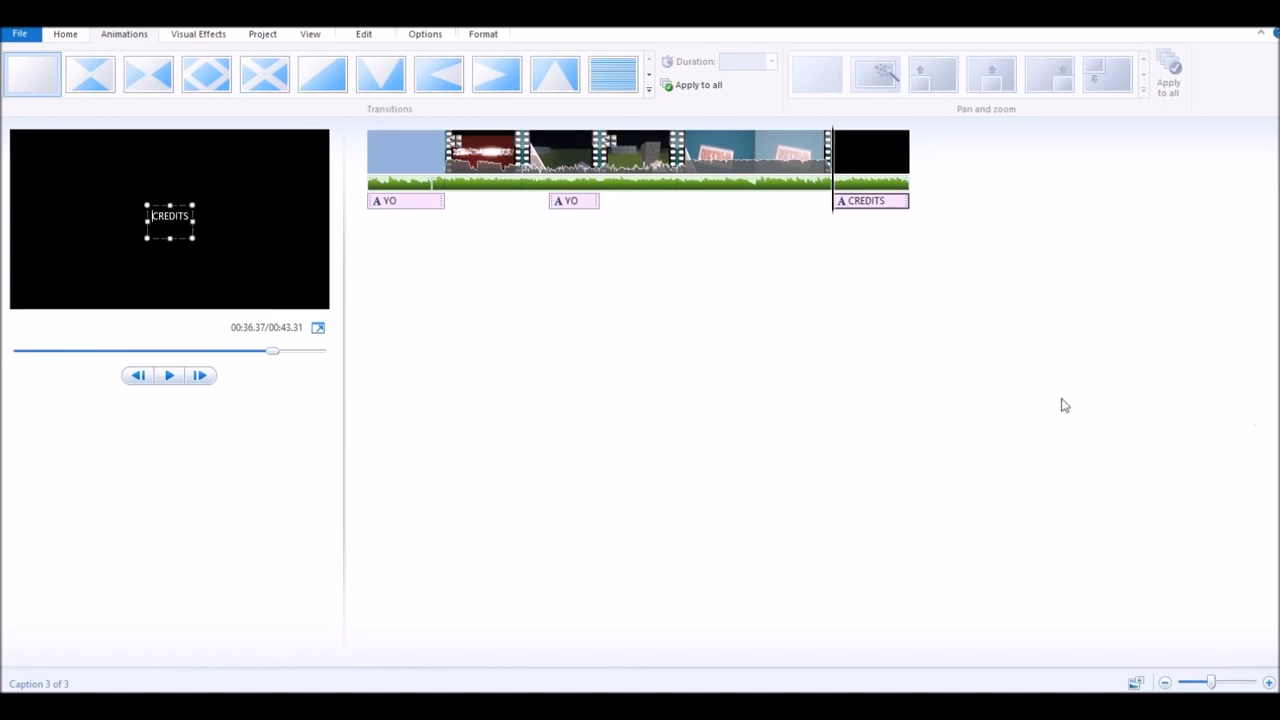
# - From the Save movie list, open Create custom setting, which defaults to 1280×720, 8000 kbps, 29.97 fps
pyautogui.click(18, 33)
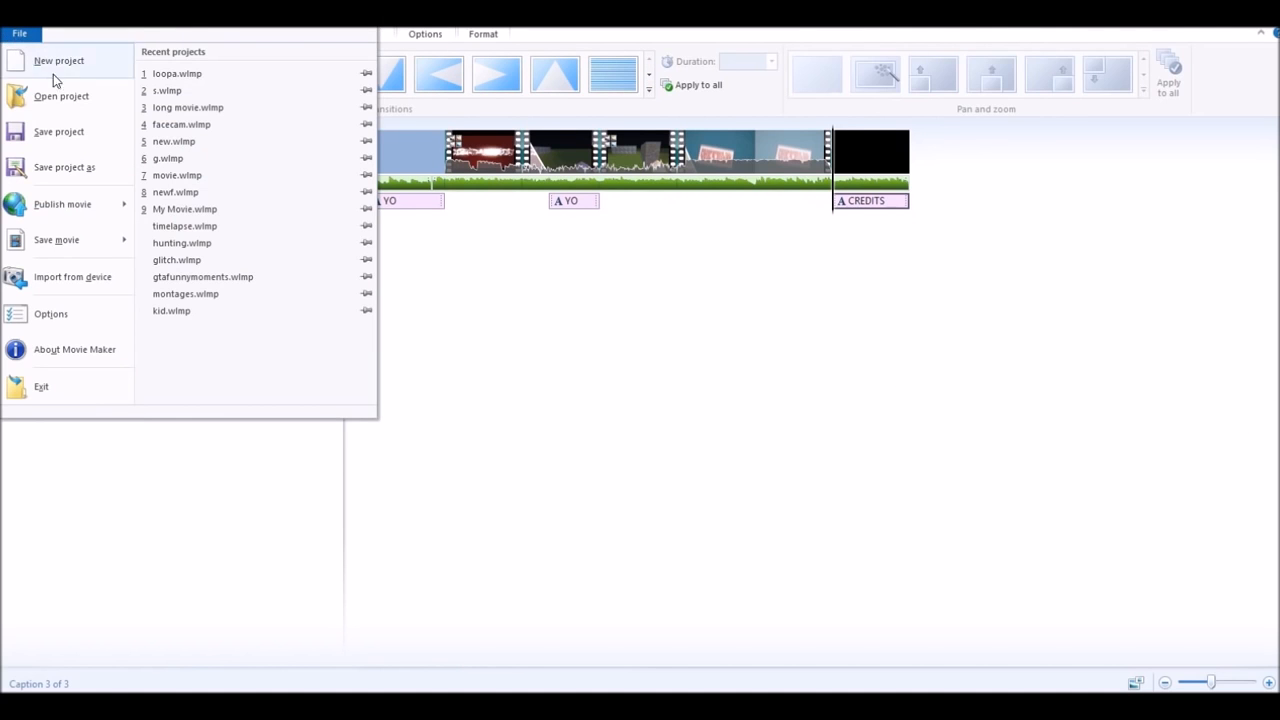
pyautogui.moveTo(114, 240)
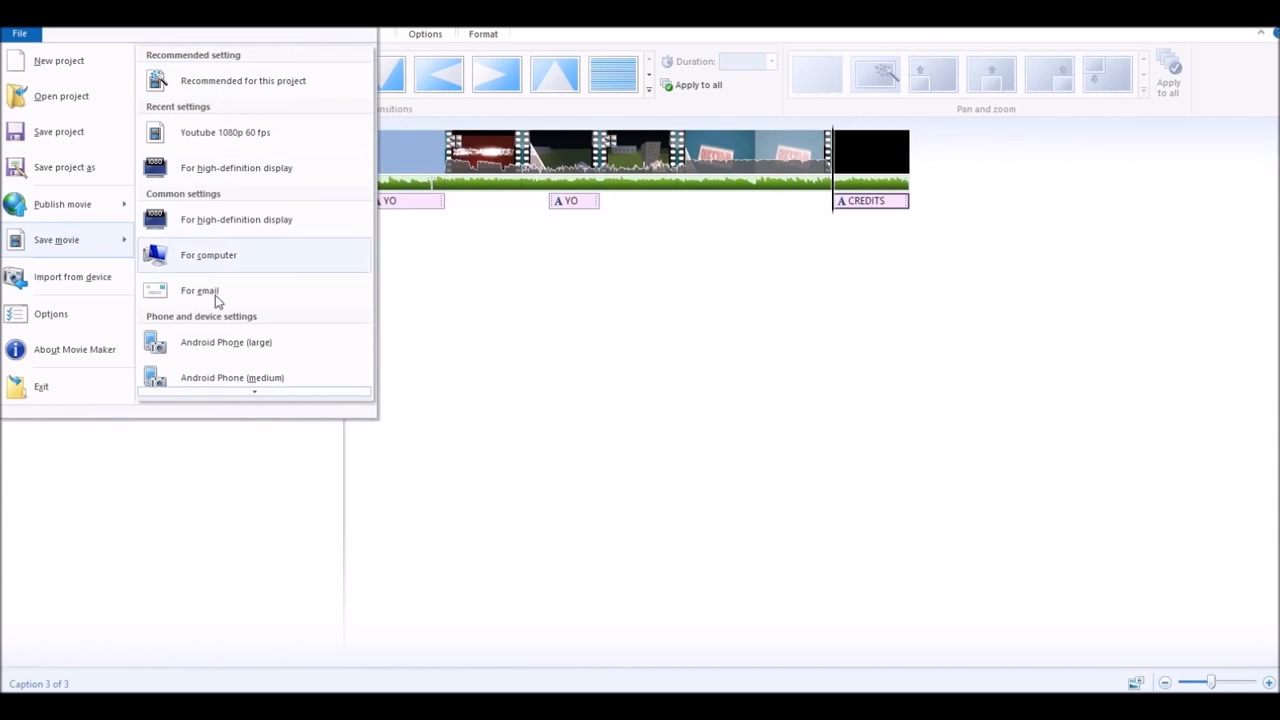
pyautogui.scroll(-6, 237, 289)
pyautogui.scroll(6, 243, 257)
pyautogui.scroll(-5, 278, 147)
pyautogui.scroll(-5, 223, 209)
pyautogui.click(255, 389)
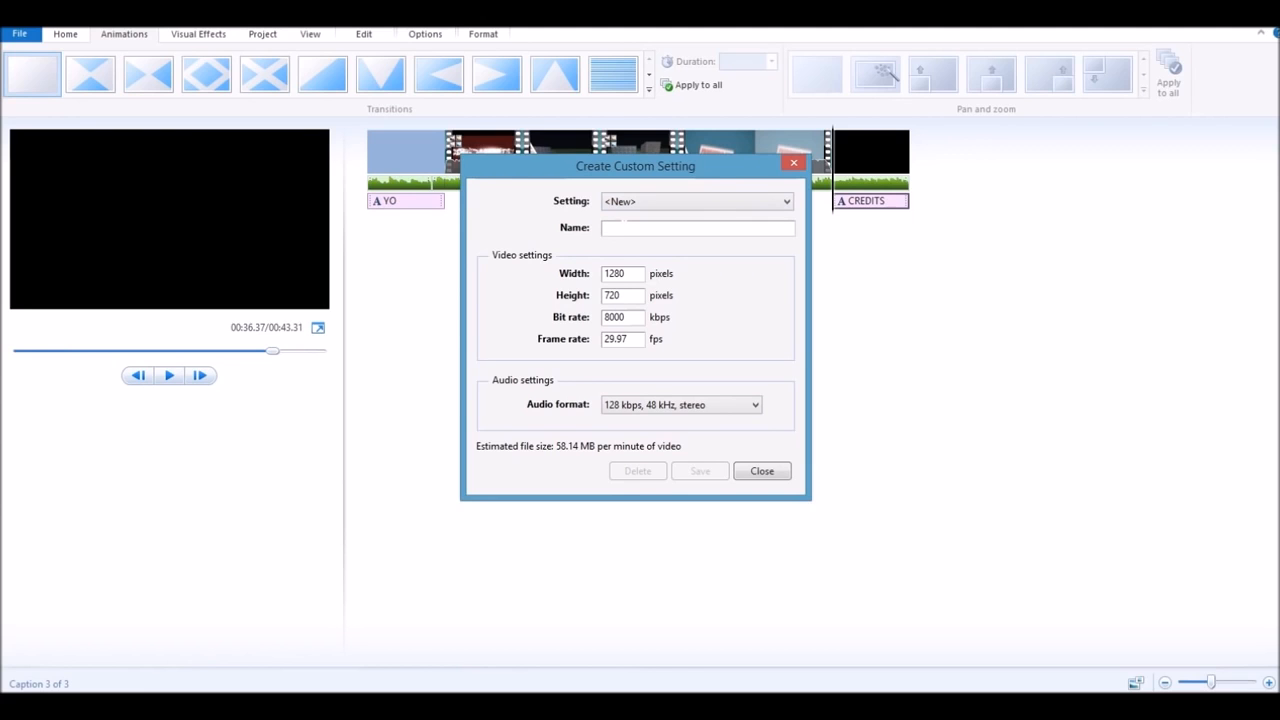
# - Name the custom setting 'Test' with 1920×1080 resolution and a 30 fps frame rate
pyautogui.write('Test')
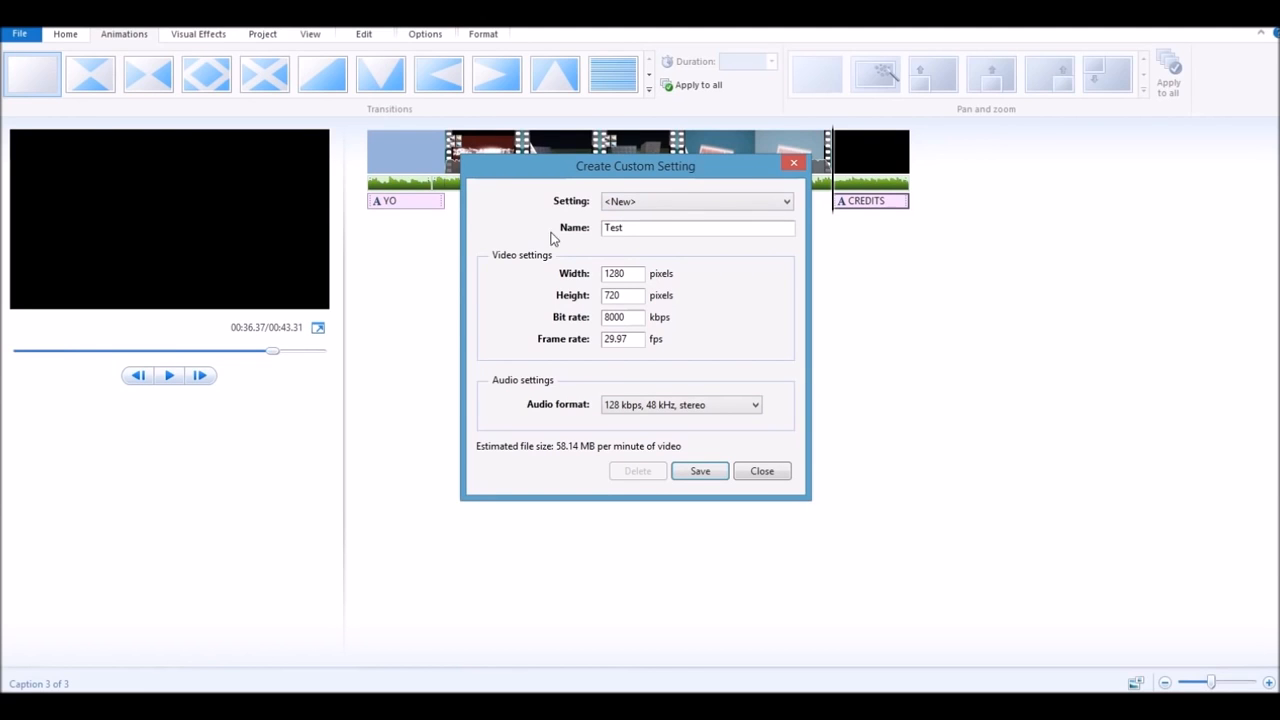
pyautogui.press('BackSpace')
pyautogui.press('BackSpace')
pyautogui.press('BackSpace')
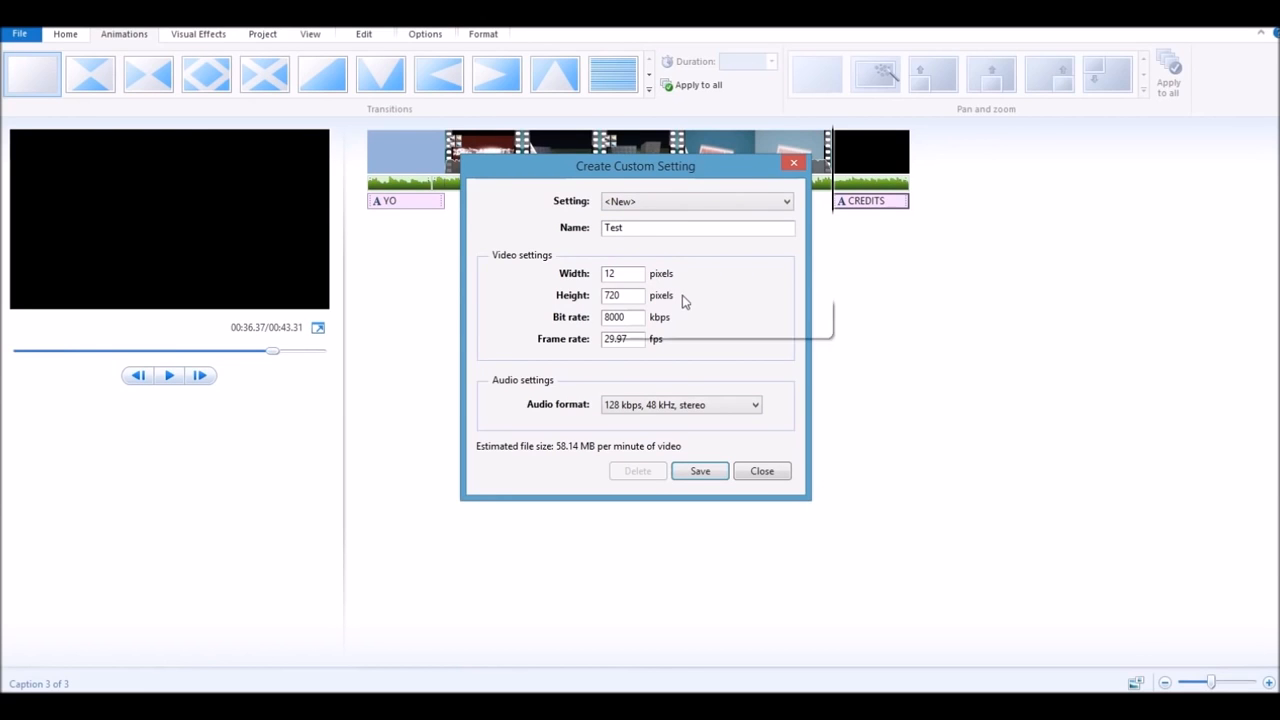
pyautogui.write('1920')
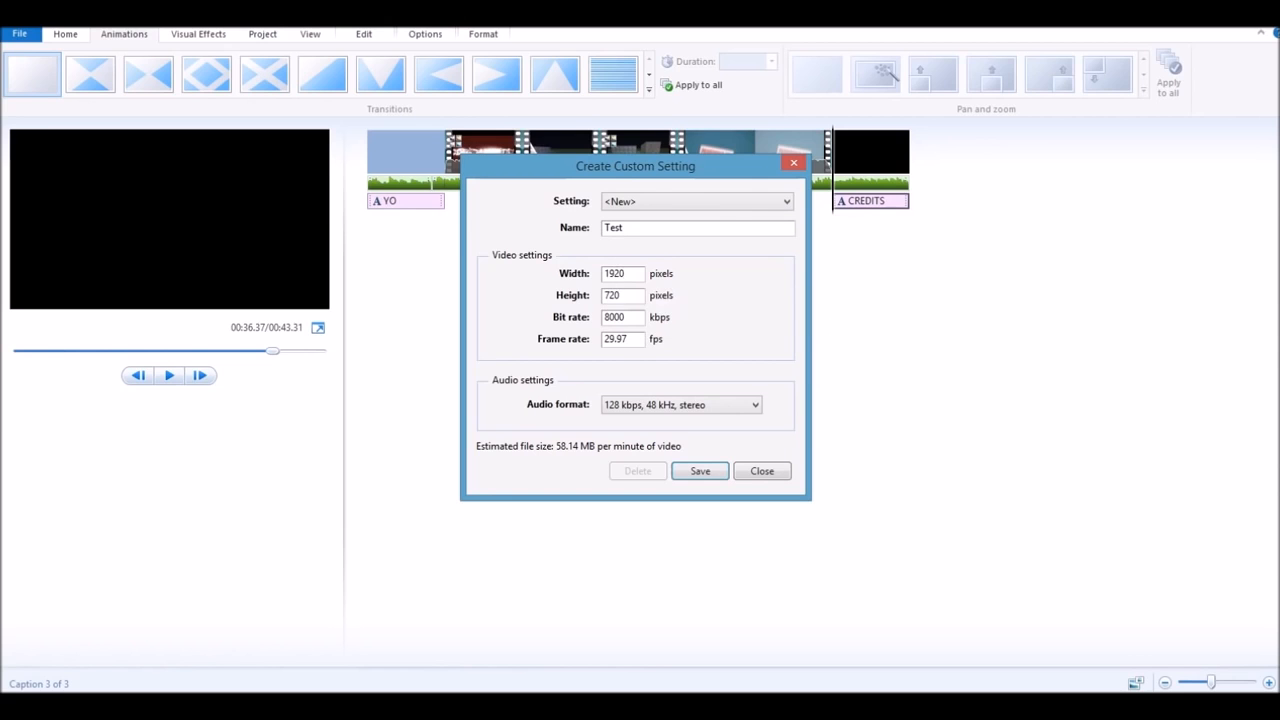
pyautogui.click(635, 295)
pyautogui.hotkey('shift', 'Home')
pyautogui.write('108')
pyautogui.doubleClick(615, 339)
pyautogui.press('BackSpace')
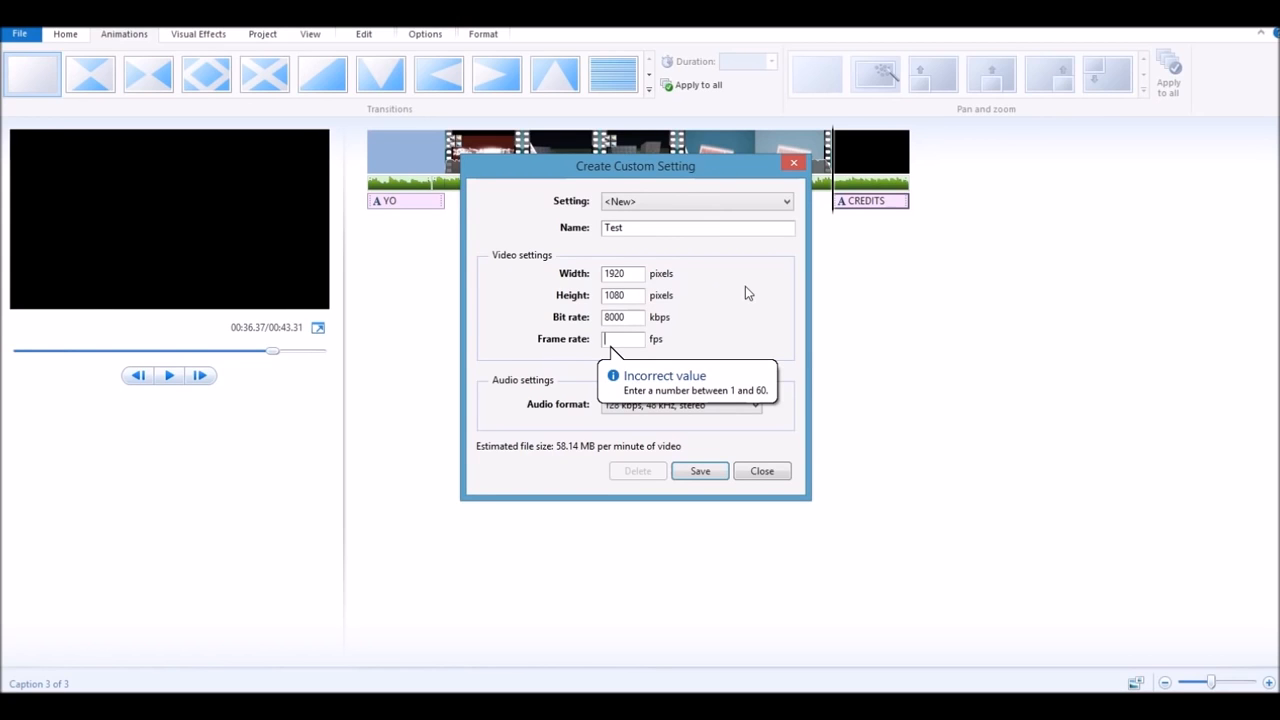
pyautogui.write('29')
pyautogui.press('BackSpace')
pyautogui.press('BackSpace')
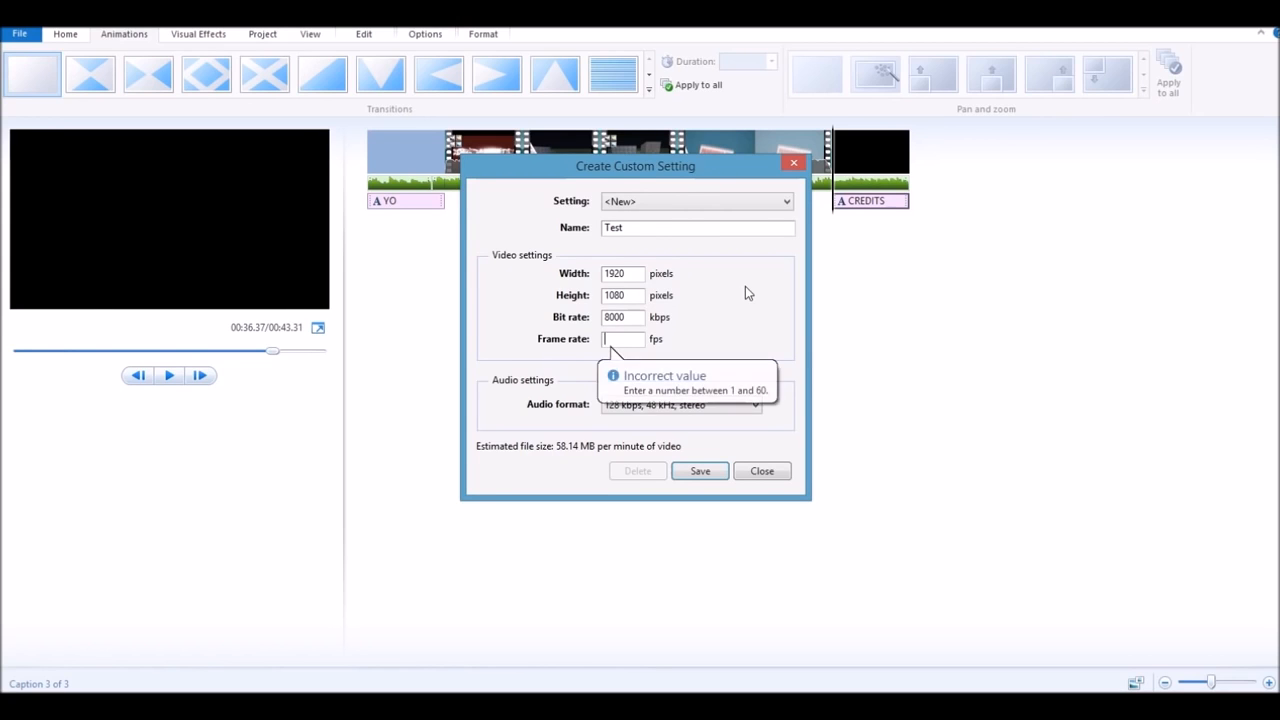
pyautogui.write('30')
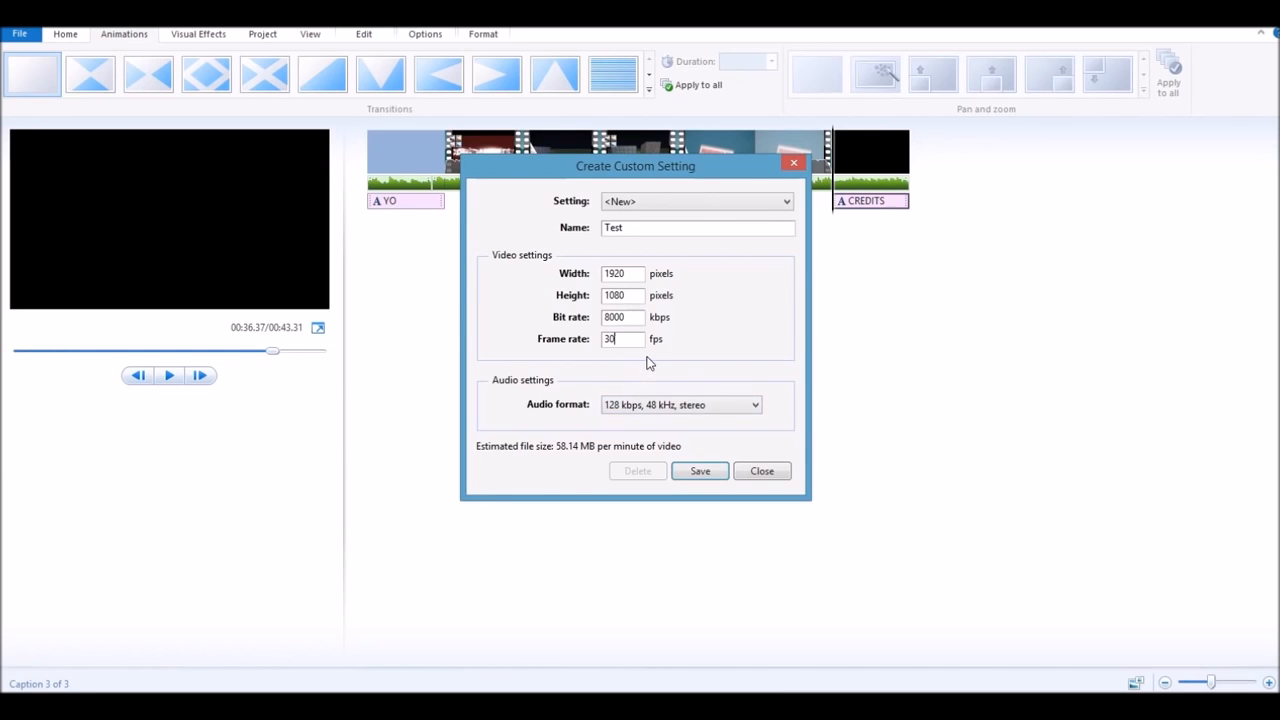
# - Keep audio at 128 kbps, 48 kHz stereo, then close the Test setting without saving it
pyautogui.click(636, 407)
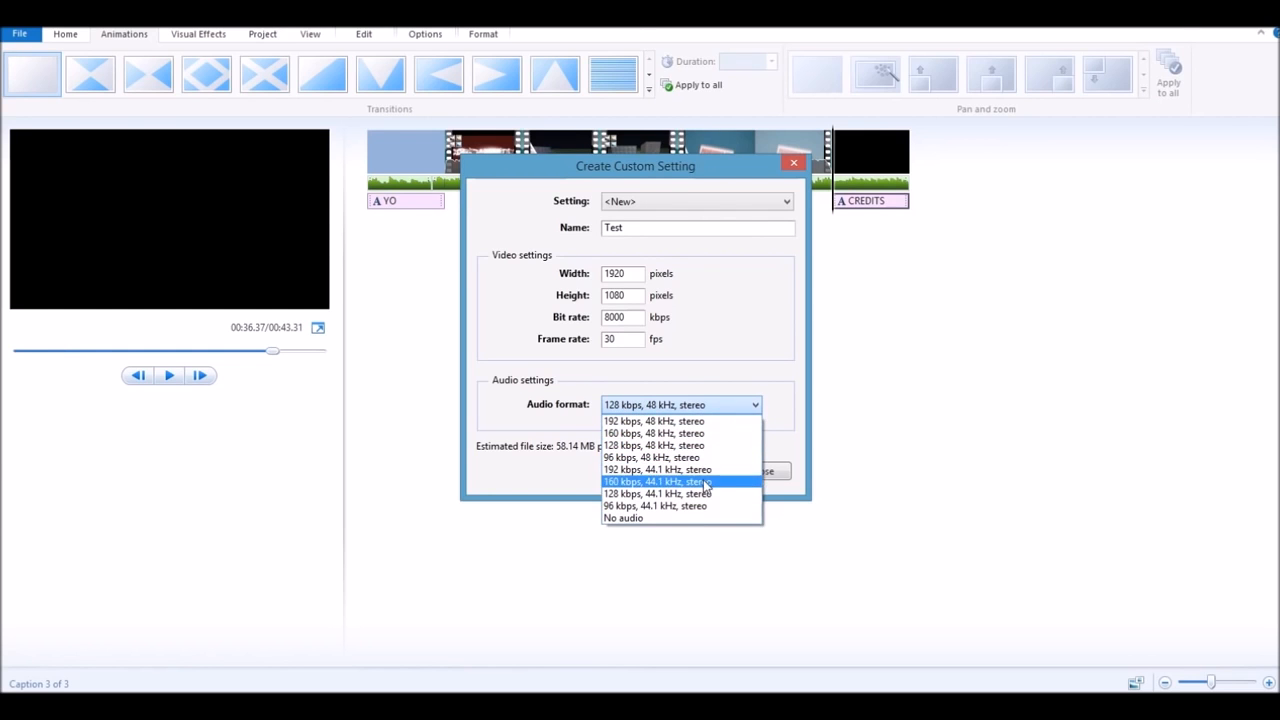
pyautogui.click(700, 381)
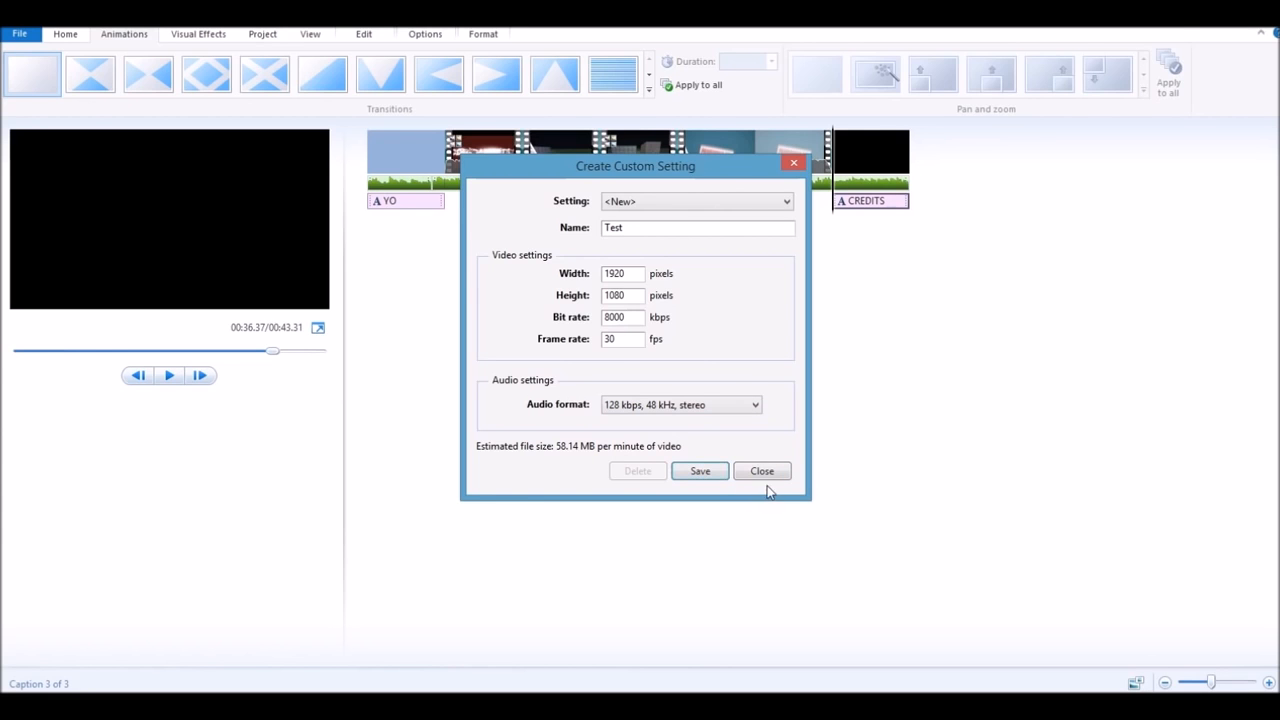
pyautogui.click(765, 473)
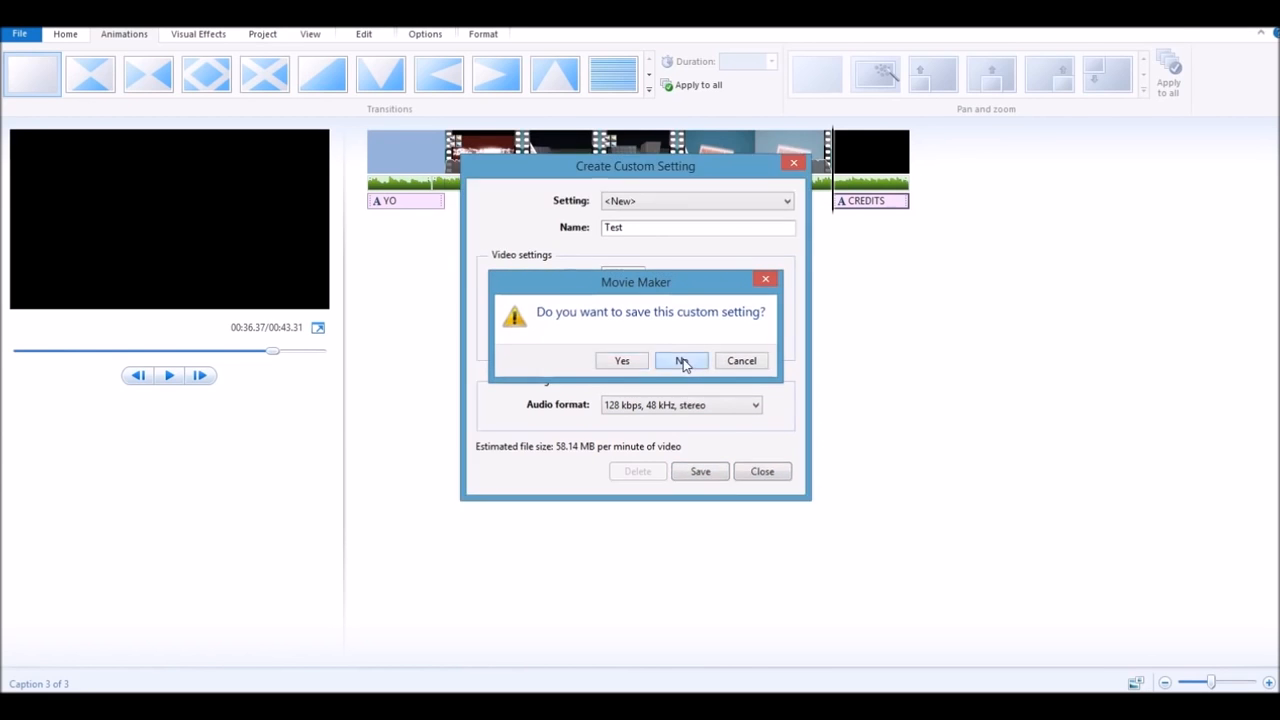
pyautogui.click(685, 362)
pyautogui.click(3, 33)
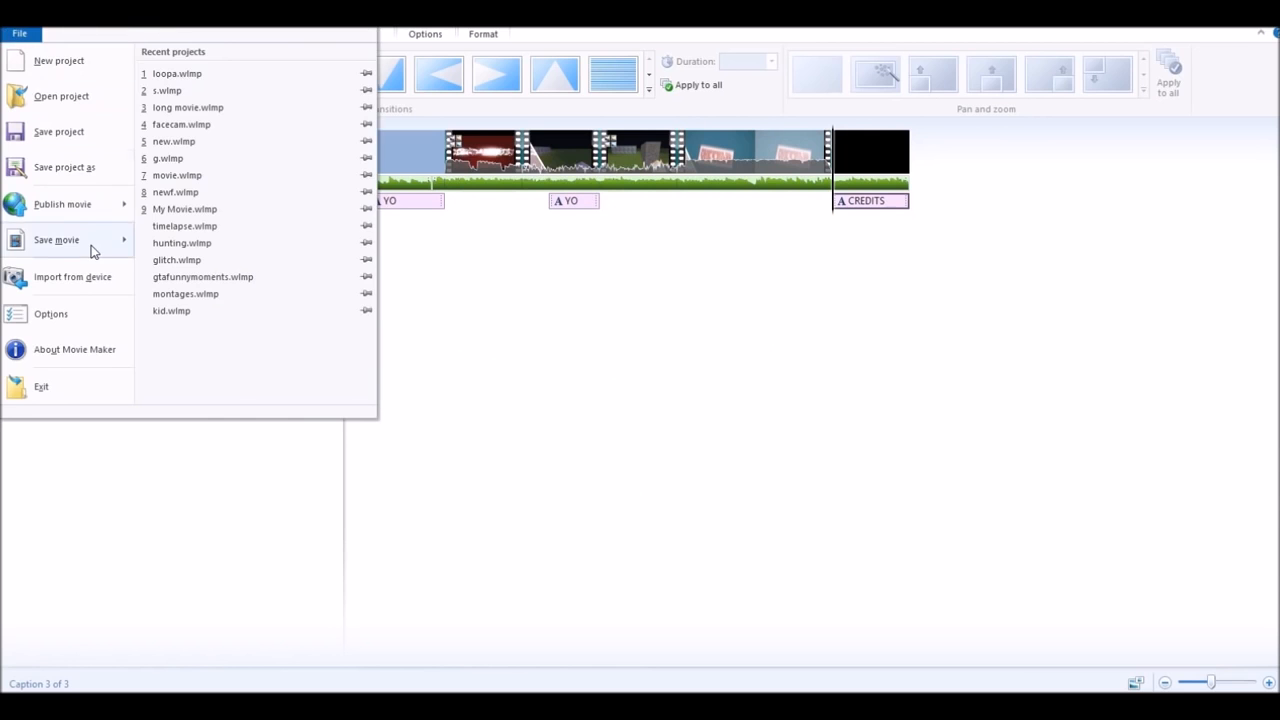
# - Dismiss the File menu and save the movie with the 'Recommended for this project' setting
pyautogui.moveTo(60, 240)
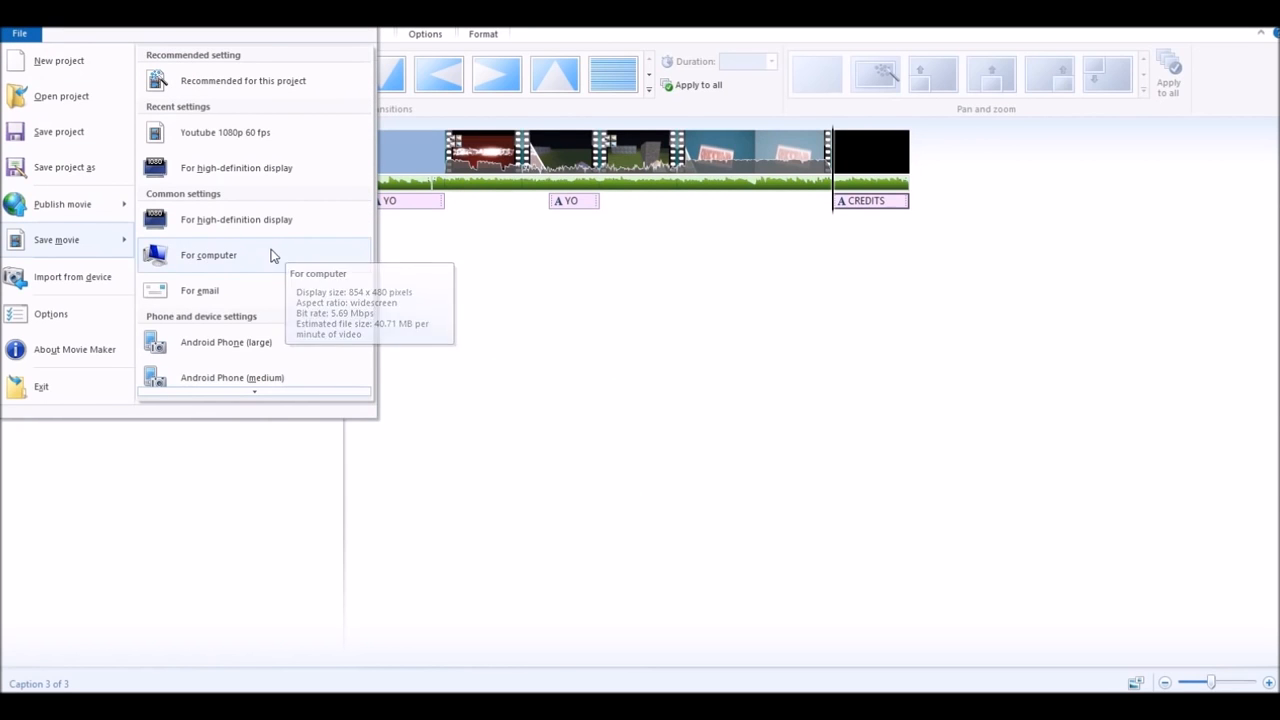
pyautogui.click(754, 438)
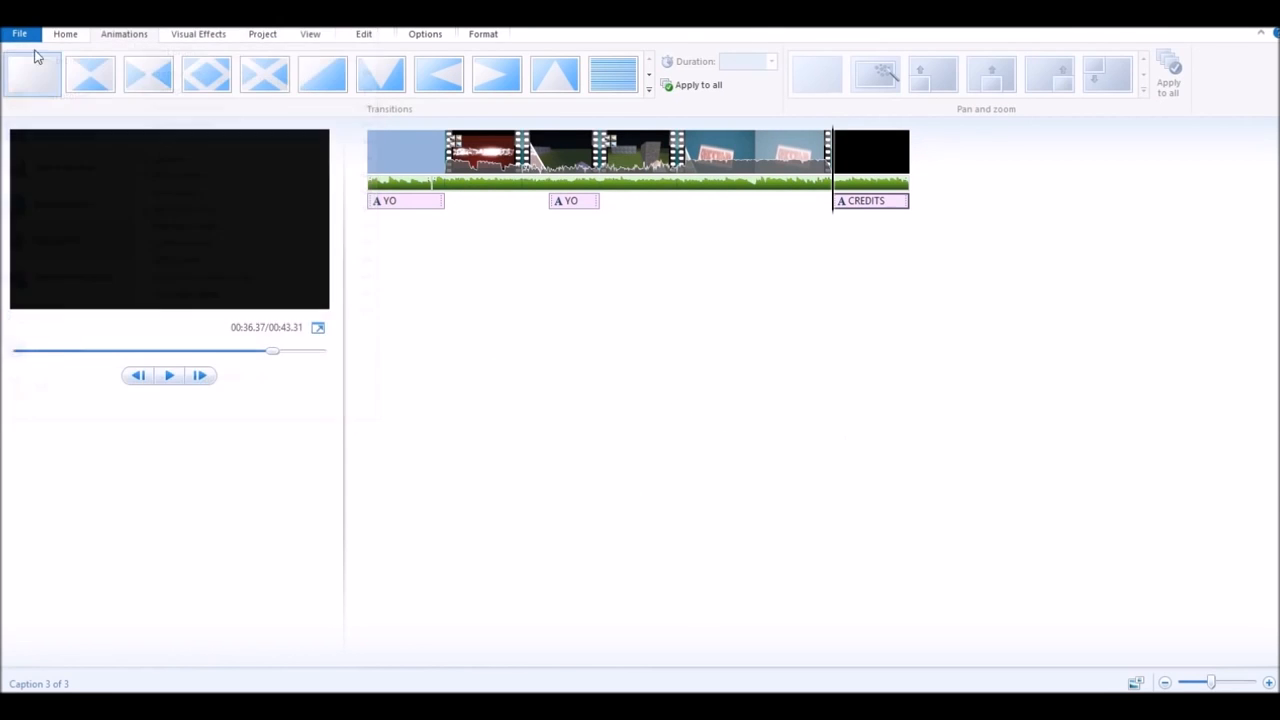
pyautogui.click(53, 34)
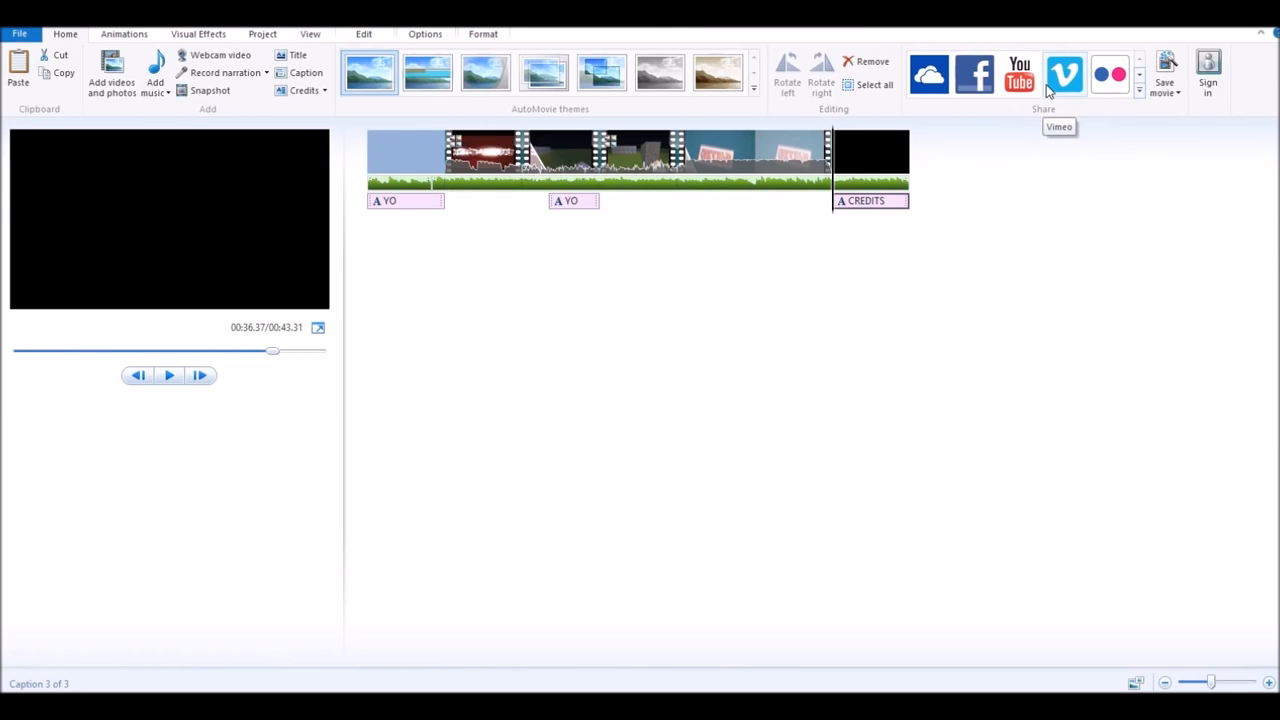
pyautogui.click(1167, 90)
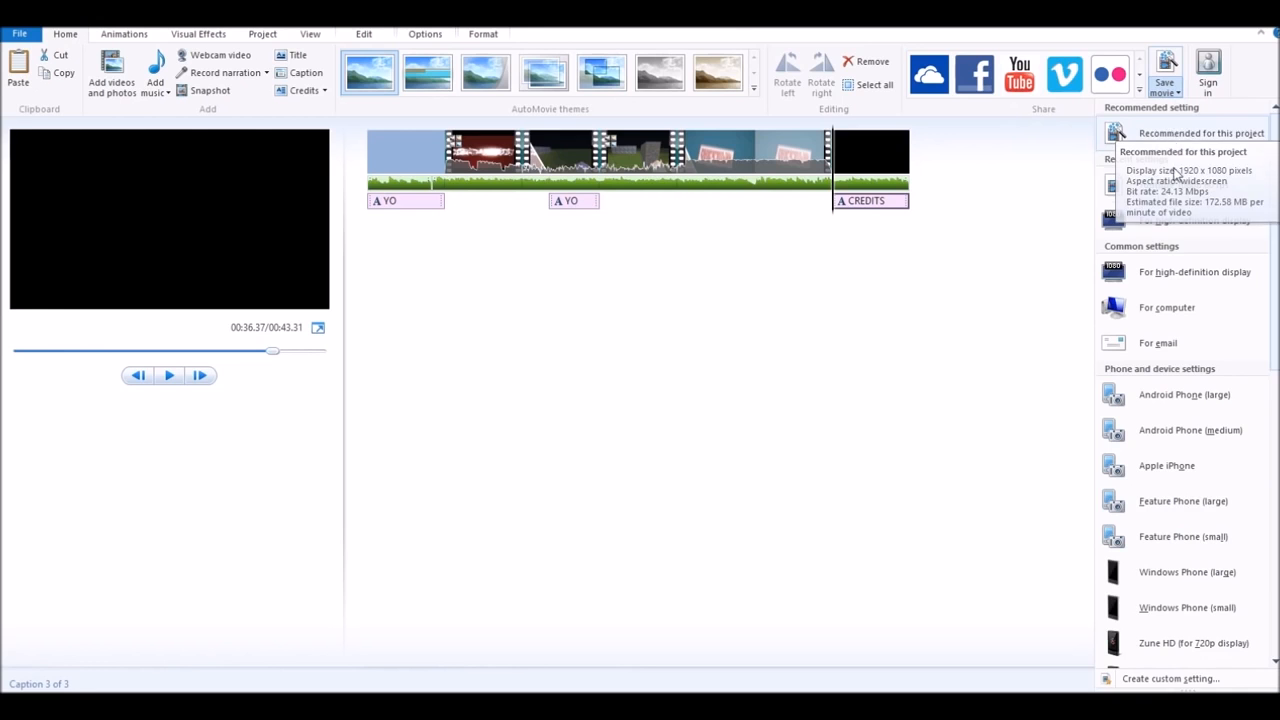
pyautogui.click(1126, 138)
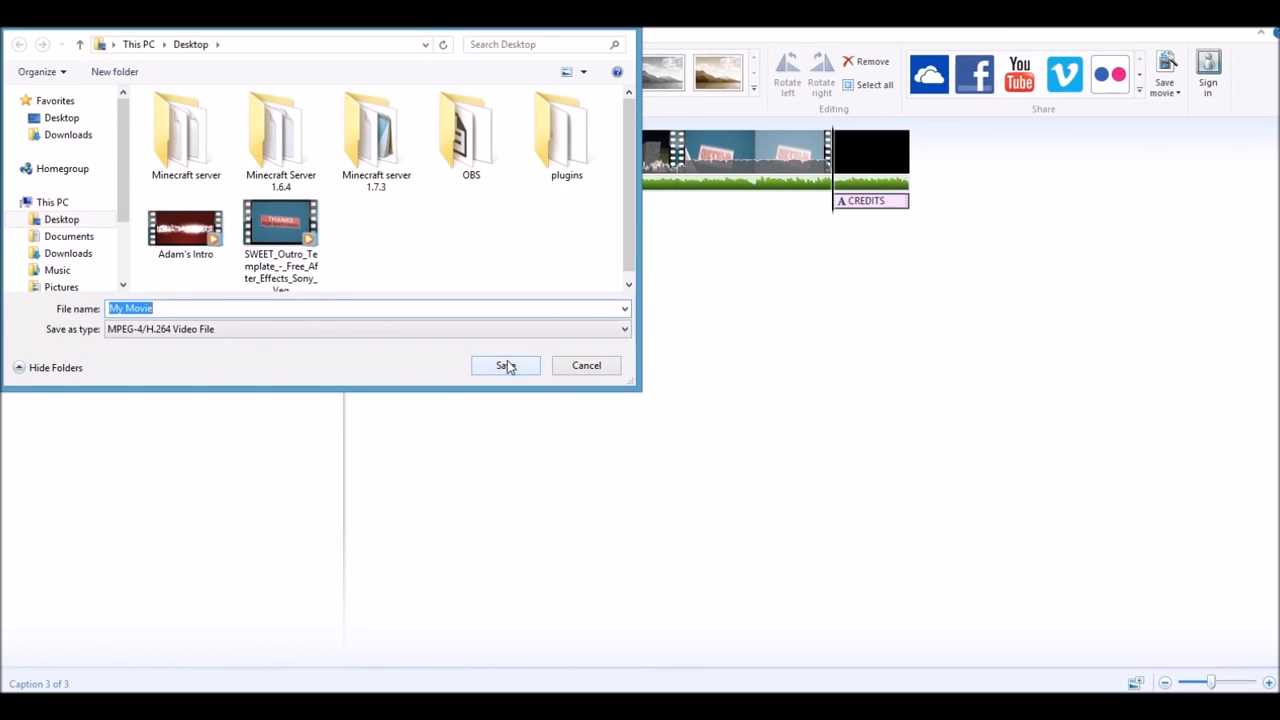
# - Keep the MPEG-4/H.264 Video File type and save My Movie to the Desktop
pyautogui.click(510, 330)
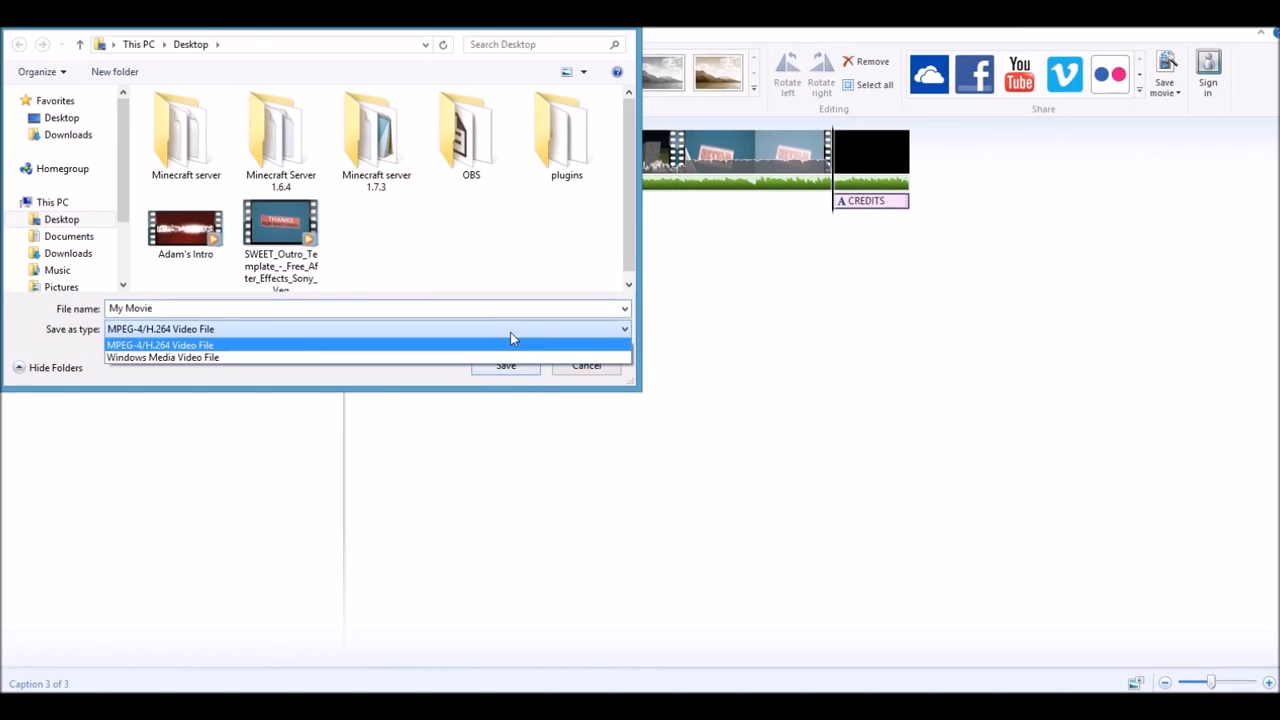
pyautogui.click(333, 344)
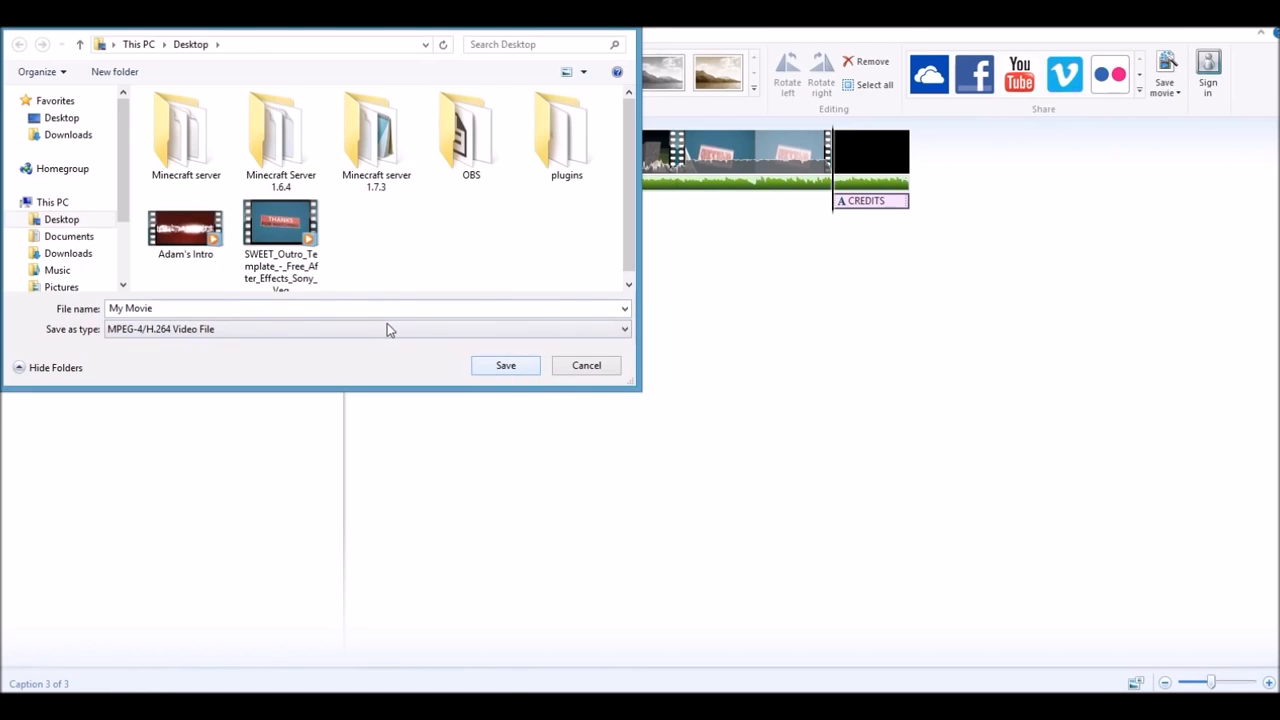
pyautogui.click(513, 370)
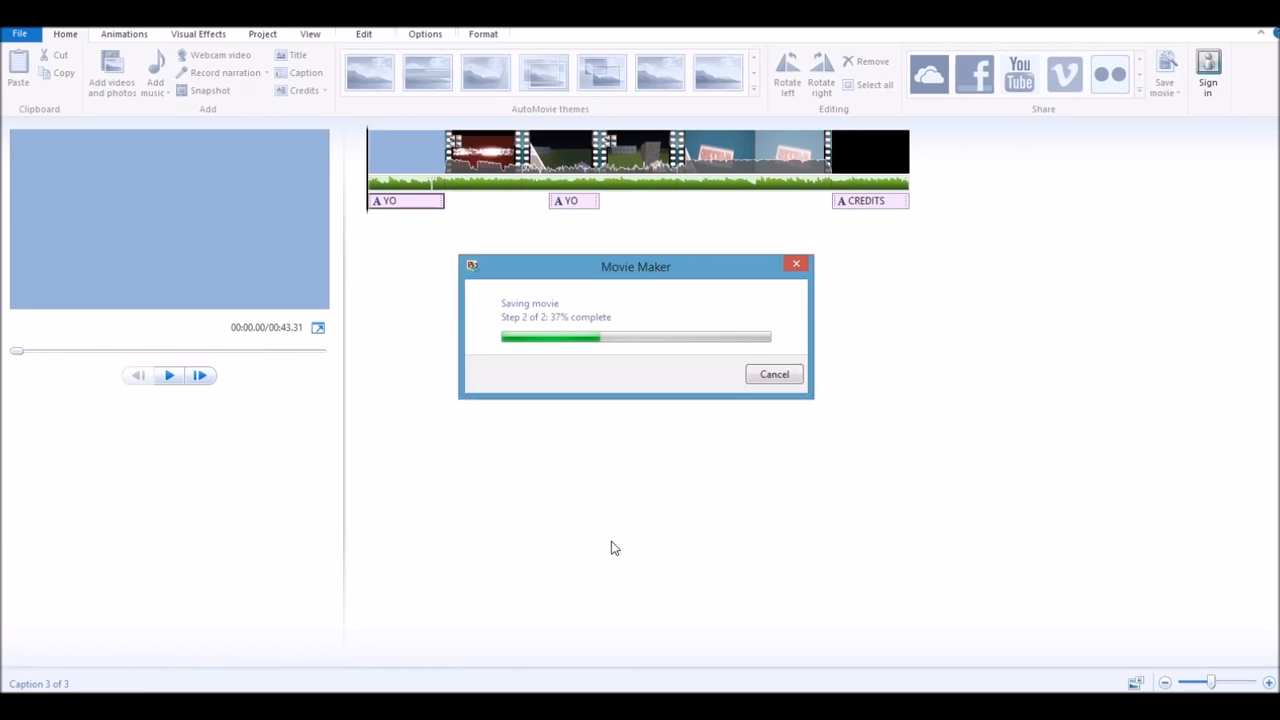
# - Wait for My Movie.mp4 to finish exporting, close the done message and restore down the editor
pyautogui.click(401, 708)
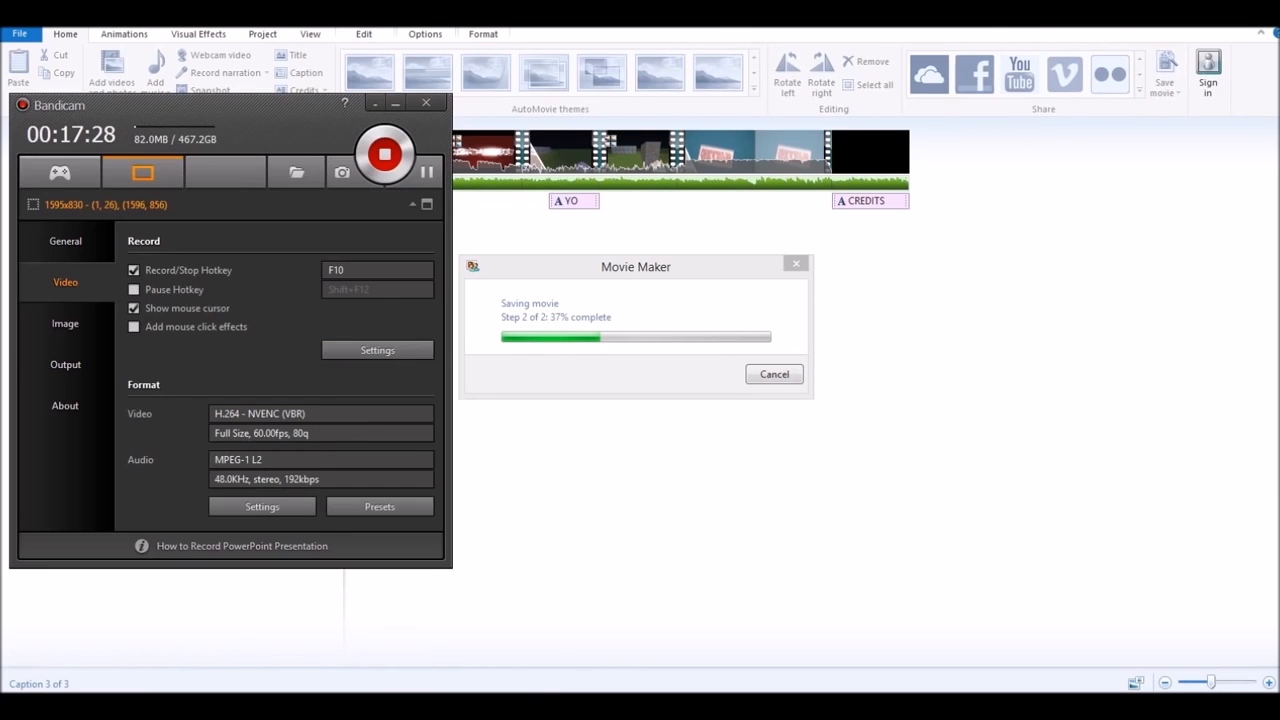
pyautogui.click(375, 104)
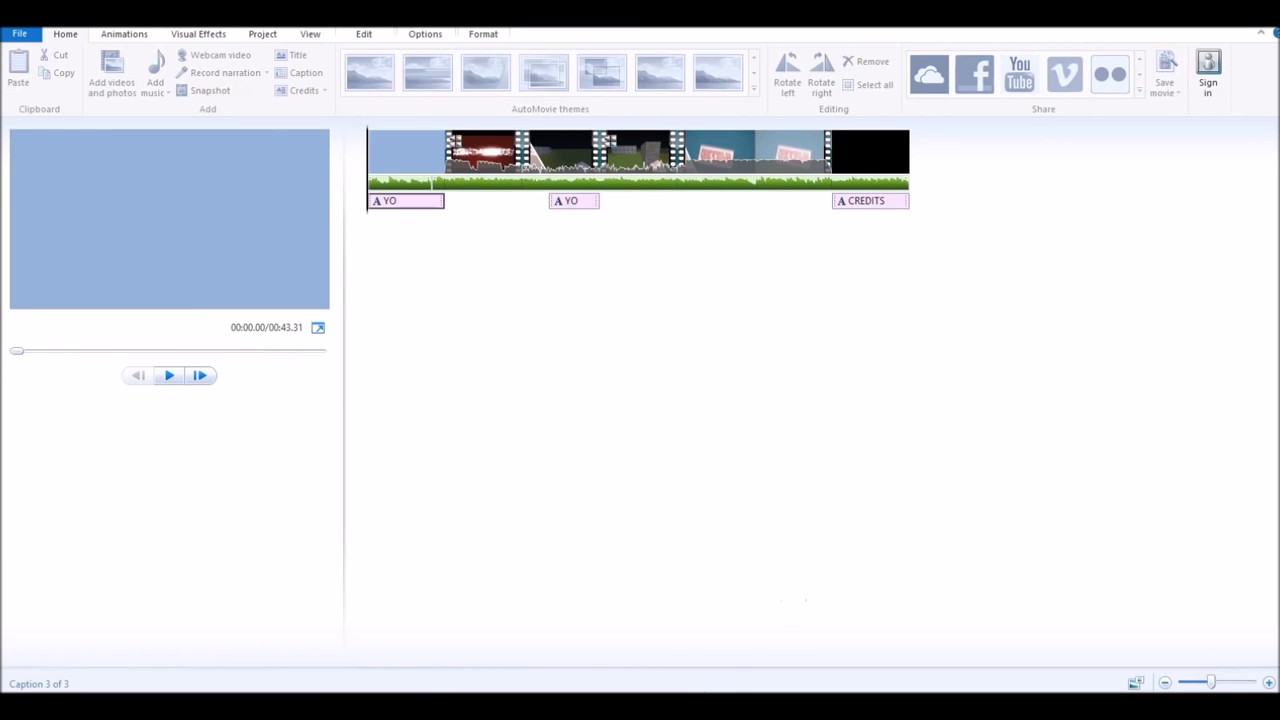
pyautogui.click(404, 704)
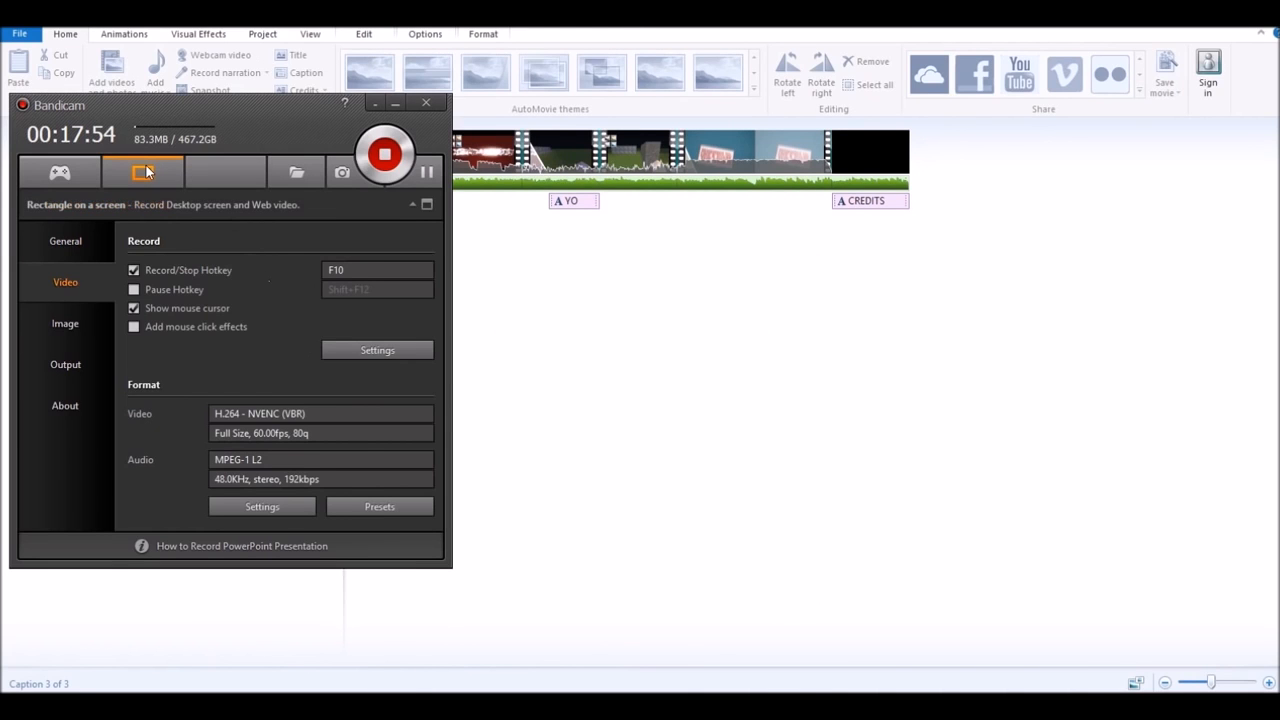
pyautogui.click(396, 103)
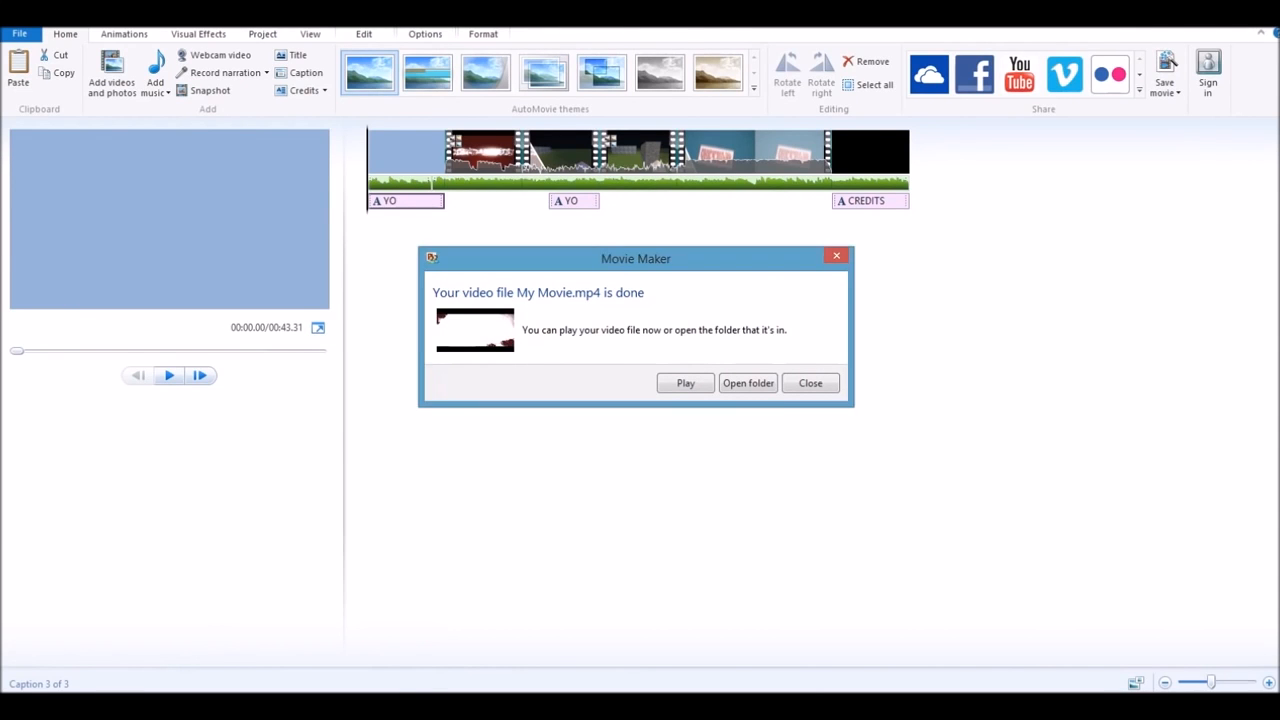
pyautogui.click(822, 385)
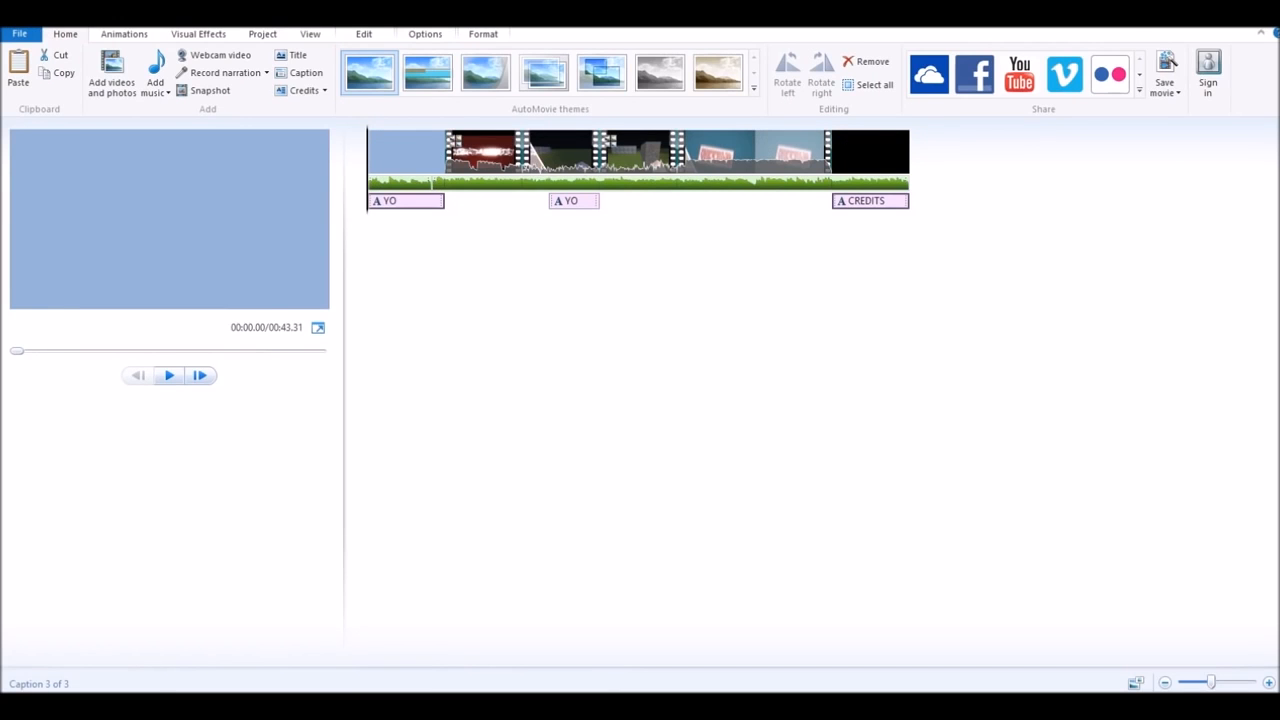
pyautogui.click(420, 706)
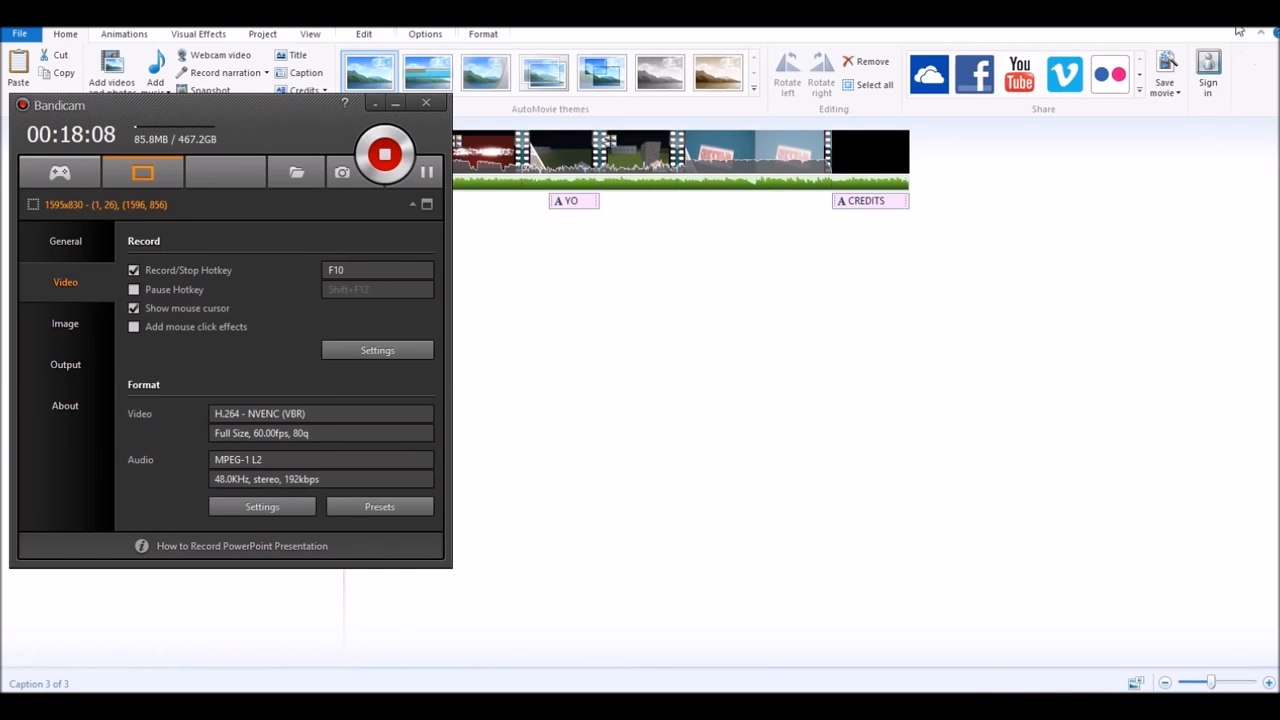
pyautogui.click(1238, 30)
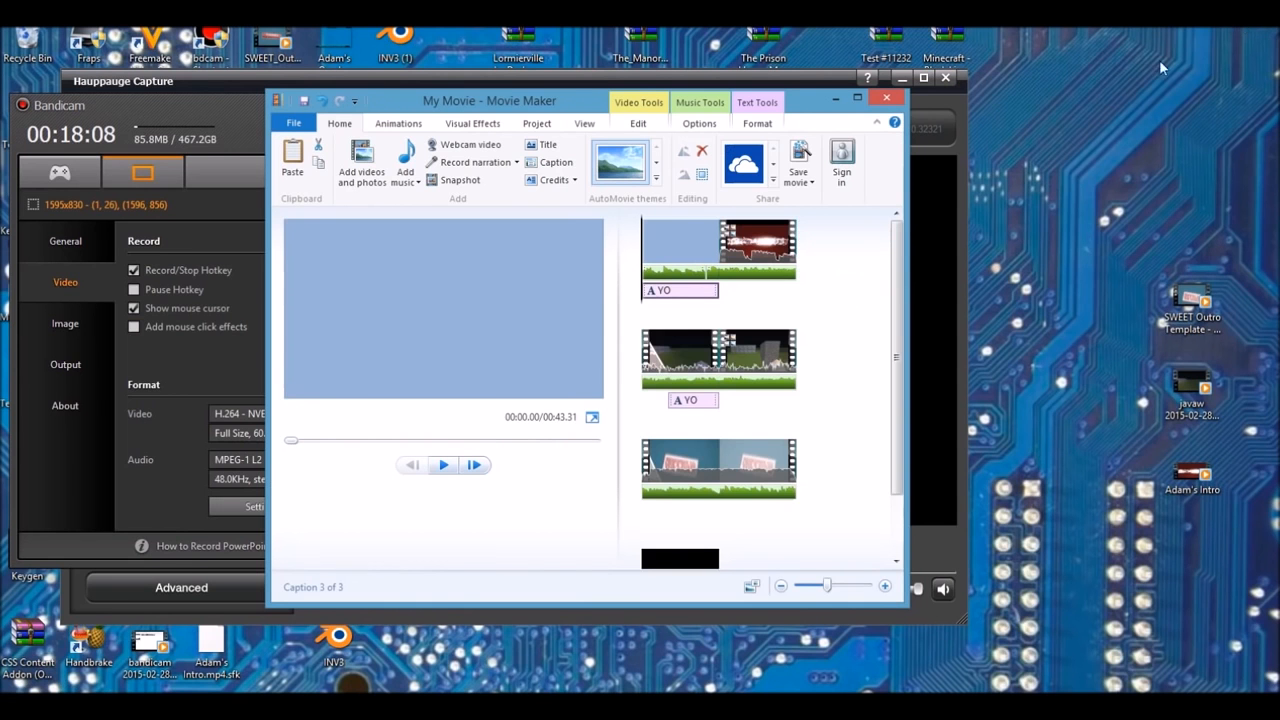
# - Clear Movie Maker, Hauppauge Capture and Bandicam away, then open My Movie from the desktop and pause it
pyautogui.click(838, 100)
pyautogui.click(948, 85)
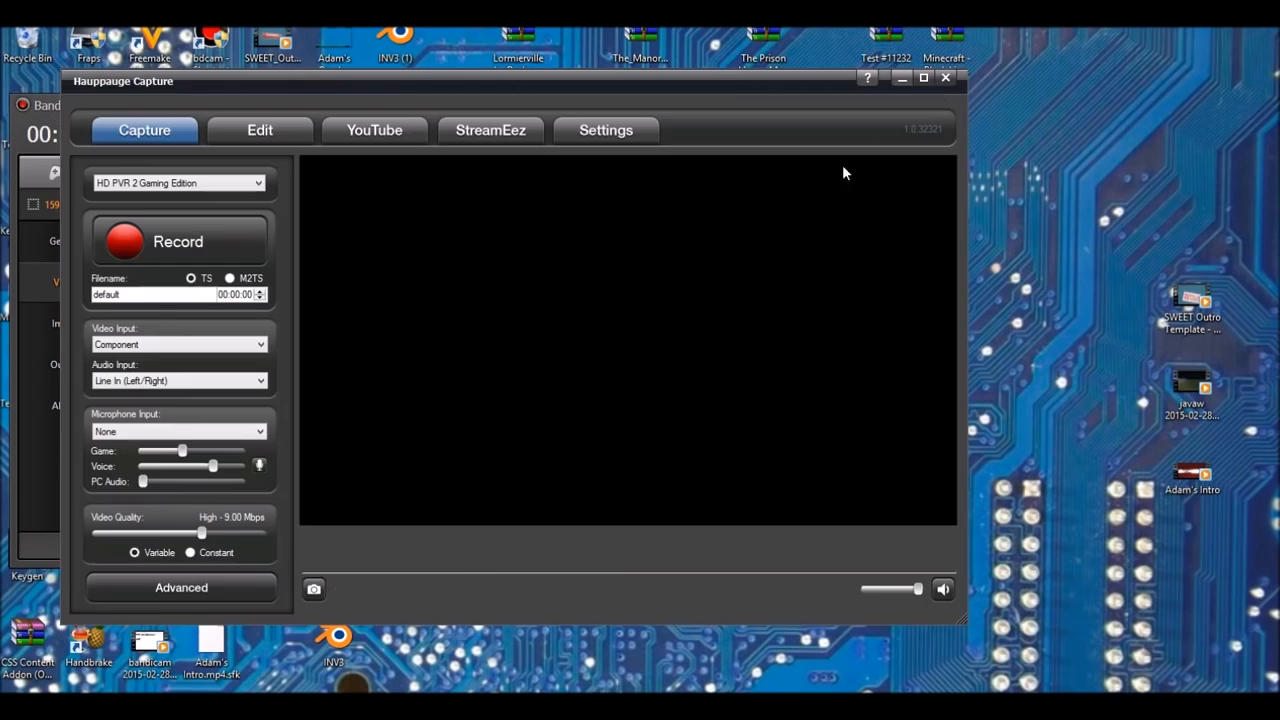
pyautogui.click(399, 104)
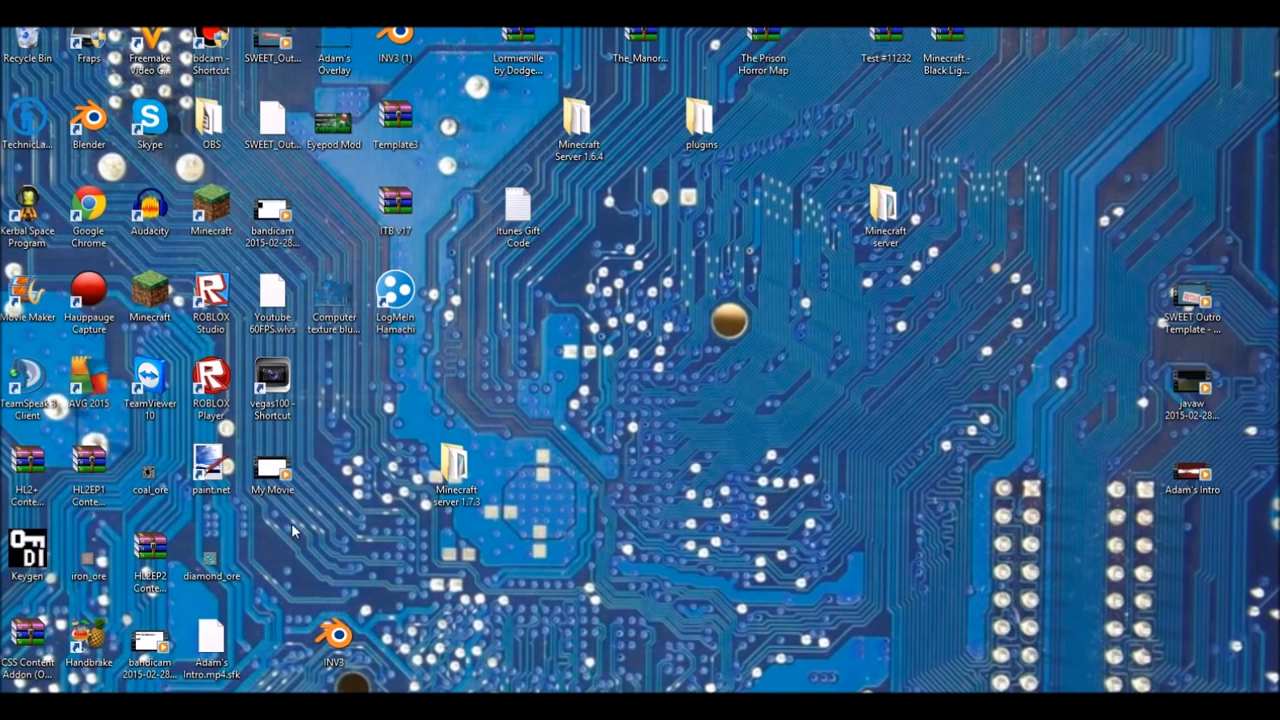
pyautogui.doubleClick(262, 481)
pyautogui.click(641, 672)
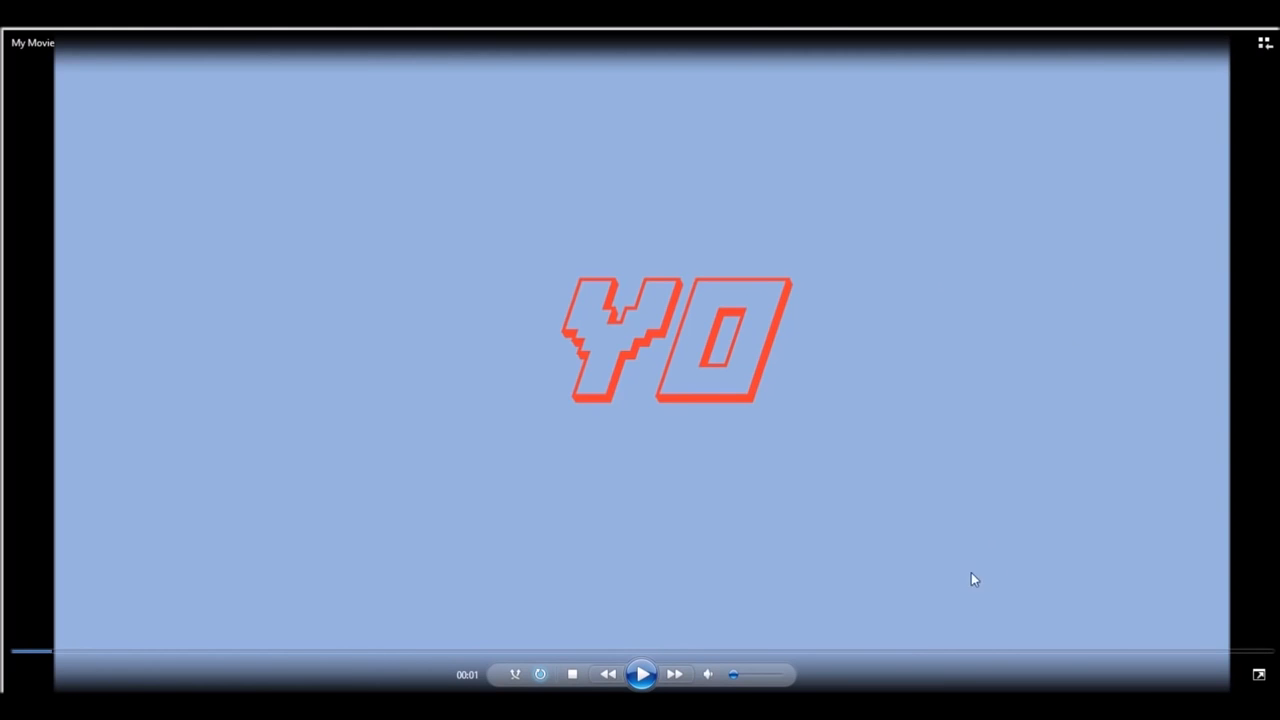
# - Play My Movie with louder volume, skip to the outro near the end, and pause on the YO title
pyautogui.click(641, 674)
pyautogui.moveTo(734, 677); pyautogui.dragTo(779, 677)
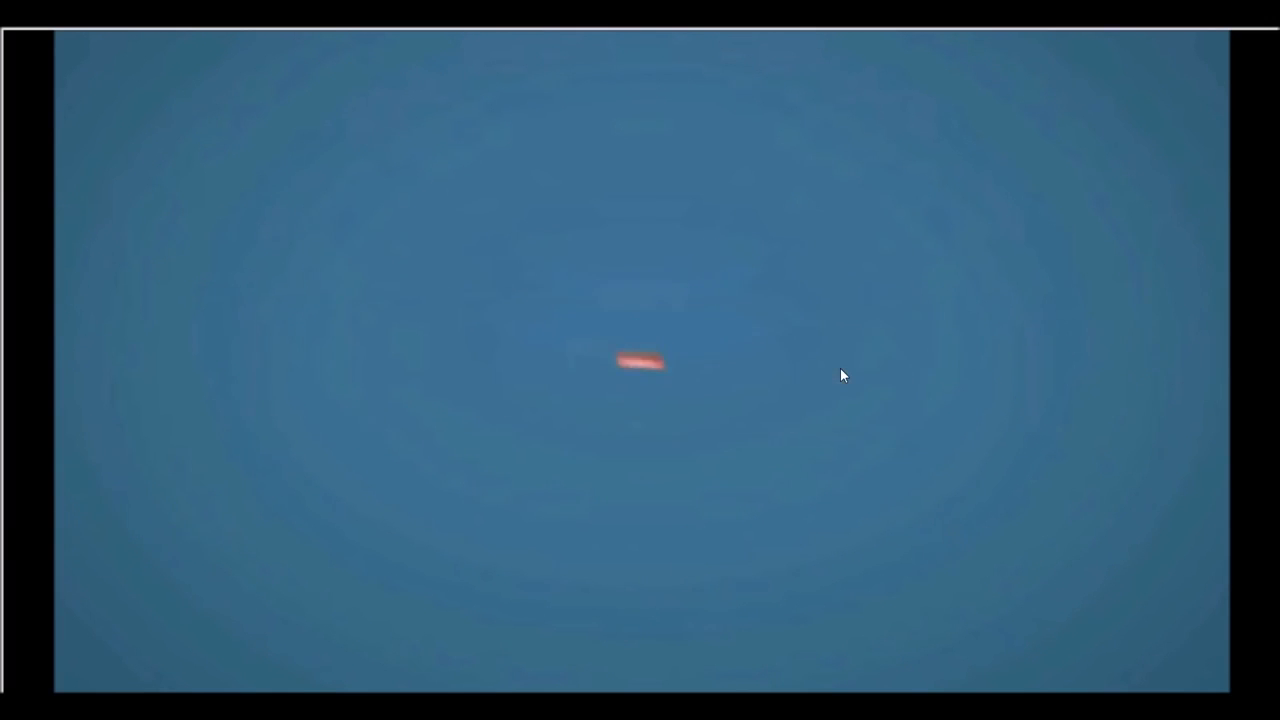
pyautogui.moveTo(978, 413)
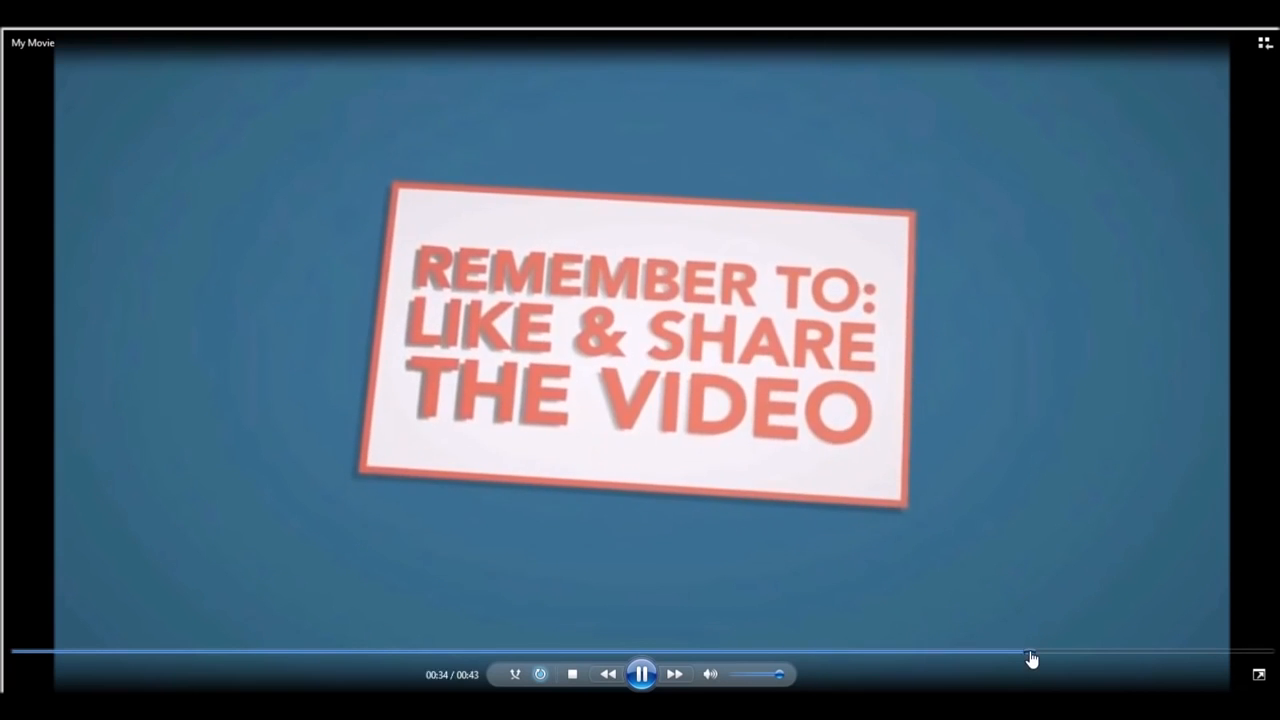
pyautogui.click(1030, 651)
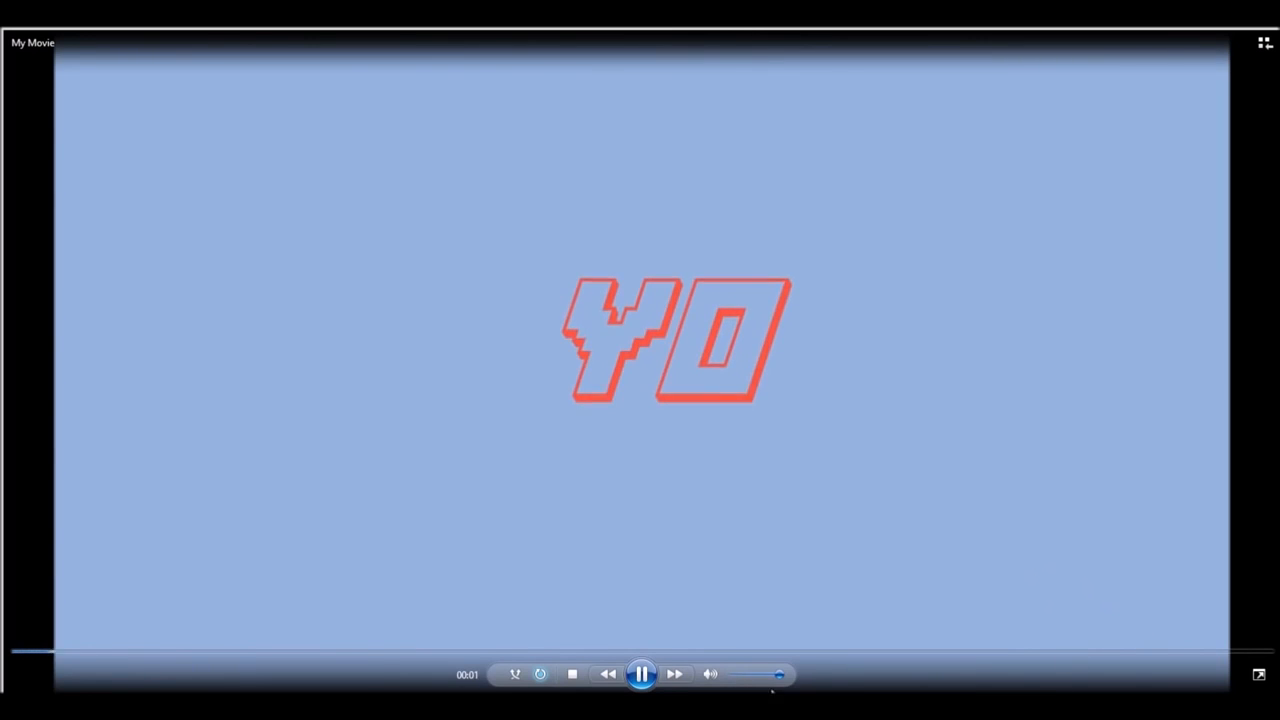
pyautogui.click(880, 422)
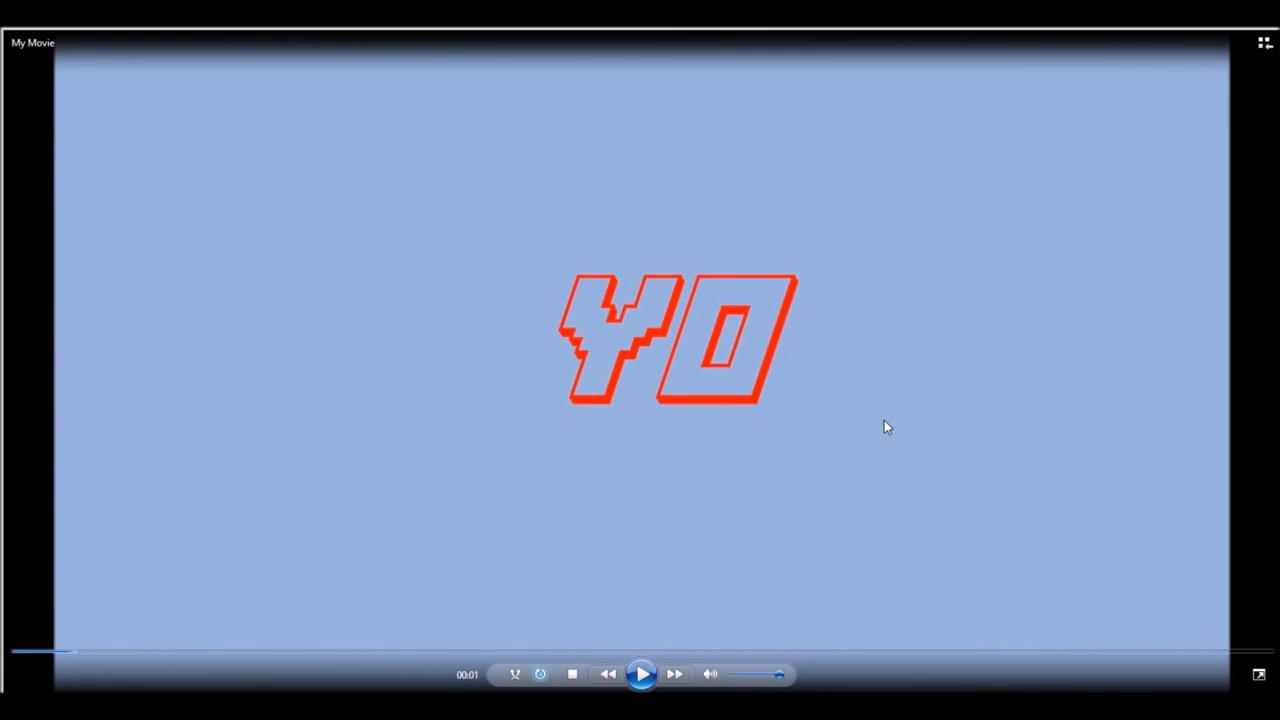